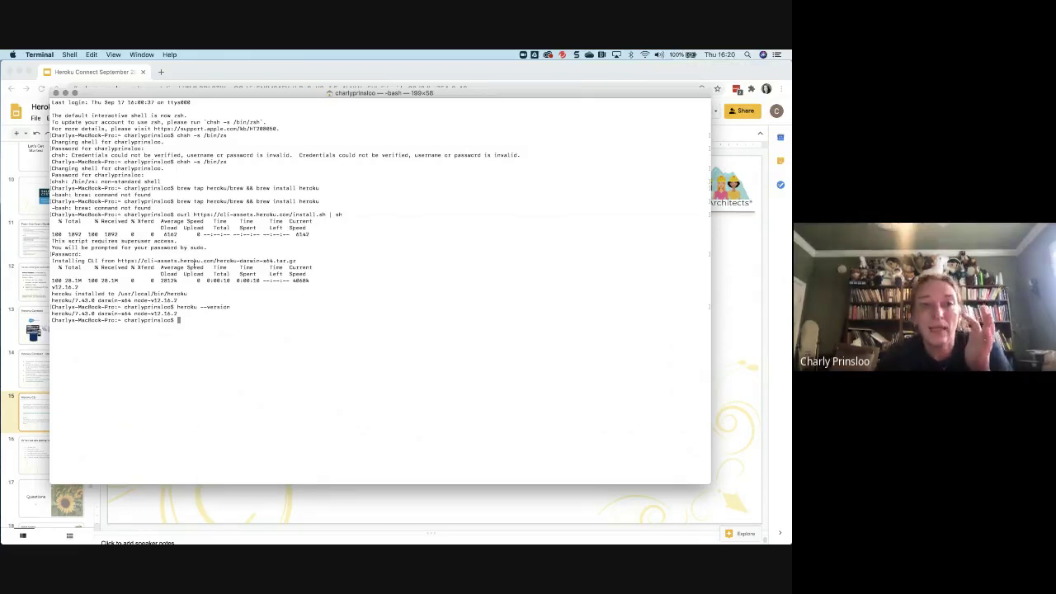
- Bring Chrome forward, open a new tab and start entering 'heroku' in the address bar
left_click(174, 73)
left_click(162, 72)
type("heroku.com")
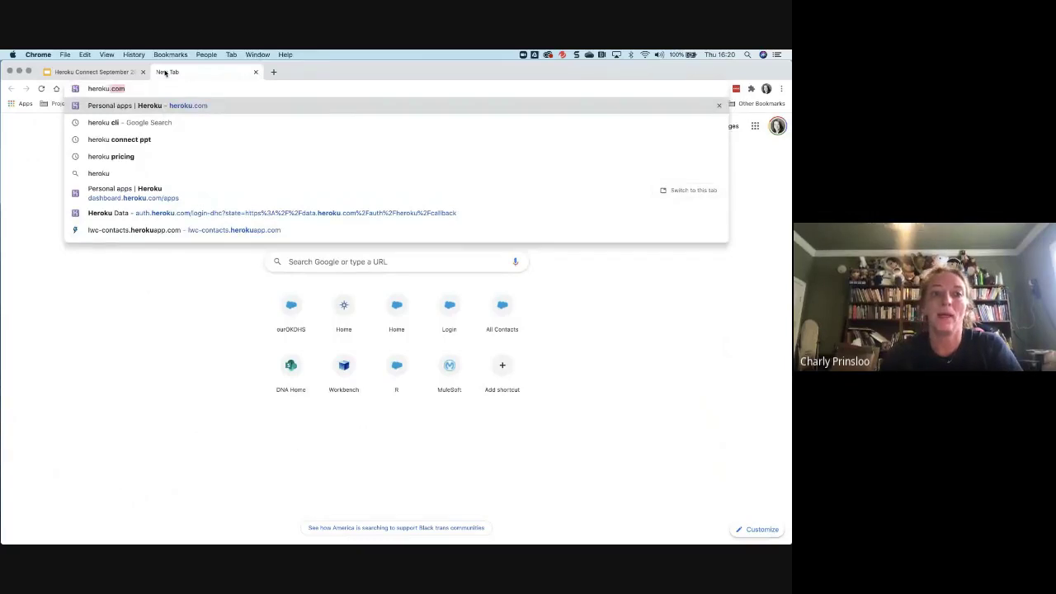
- Load dashboard.heroku.com to reach the Personal apps list
key("Return")
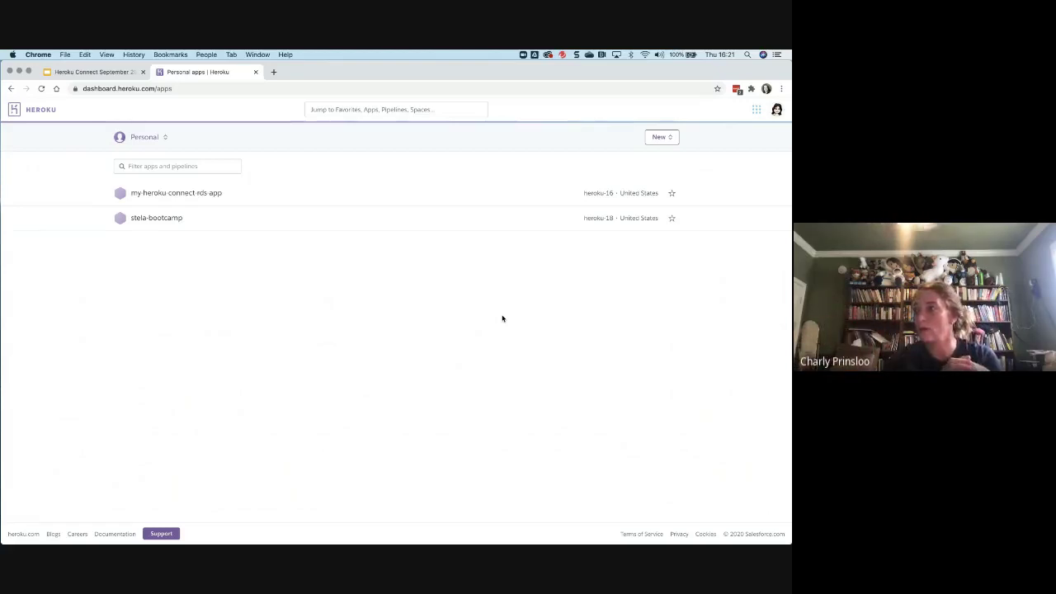
- Create a United States app named lbademo2, fixing the invalid underscore and the already-taken name
left_click(659, 137)
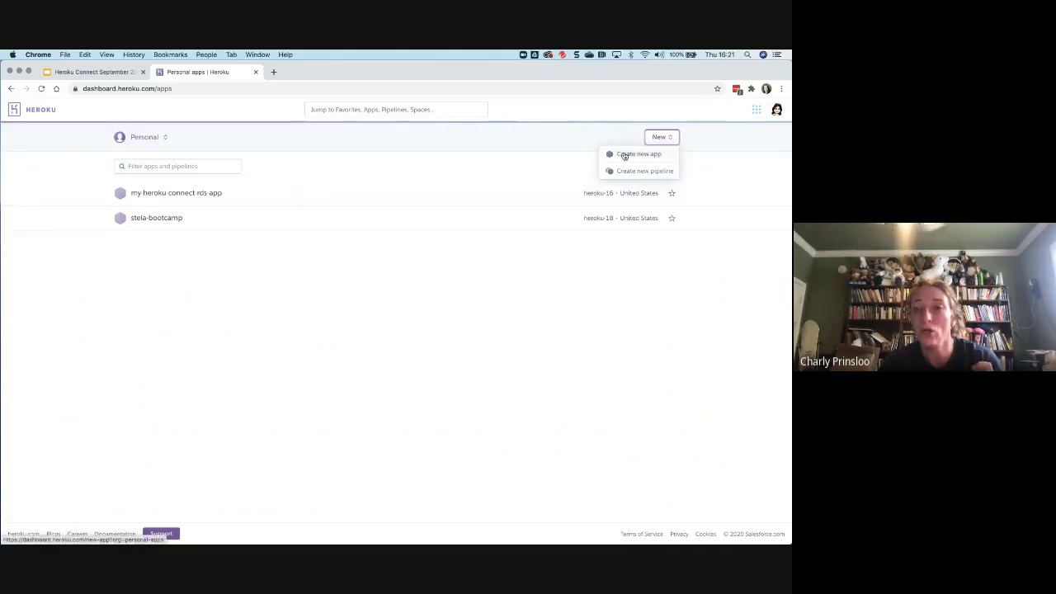
left_click(624, 154)
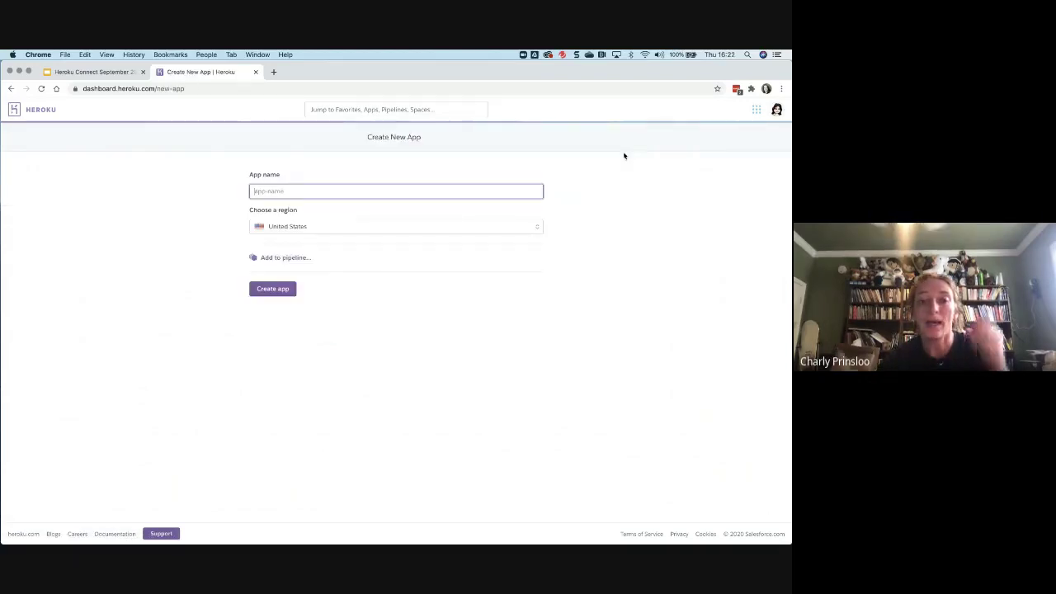
type("lha")
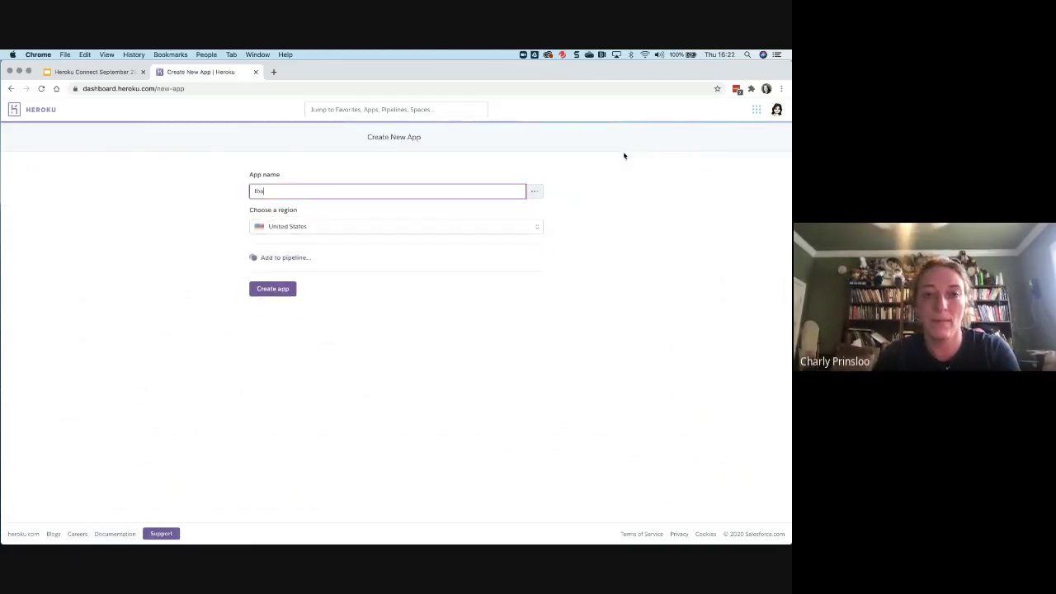
type("_demo")
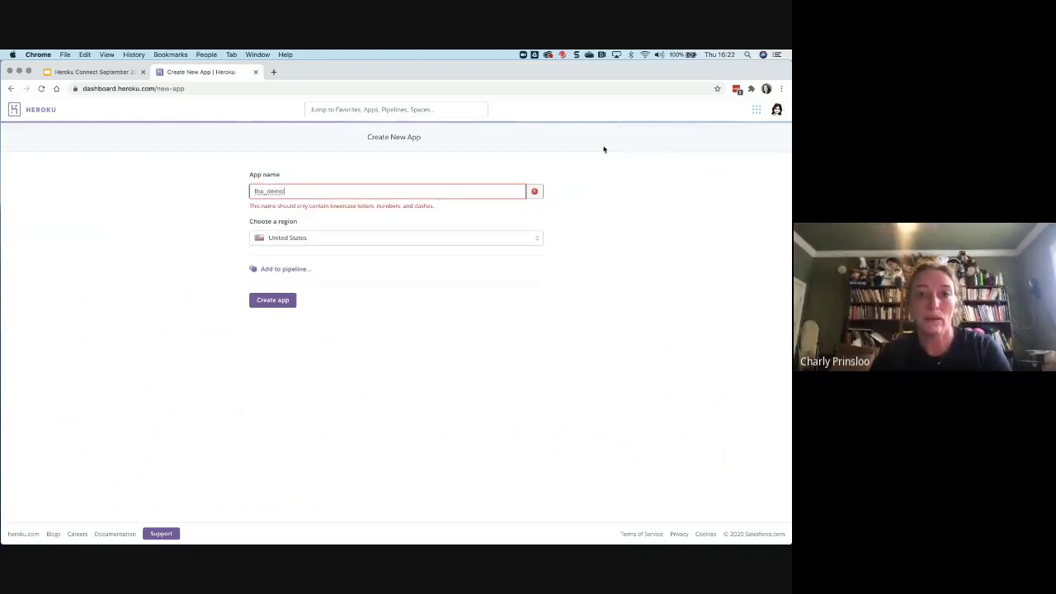
left_click(267, 191)
key("BackSpace")
type("-")
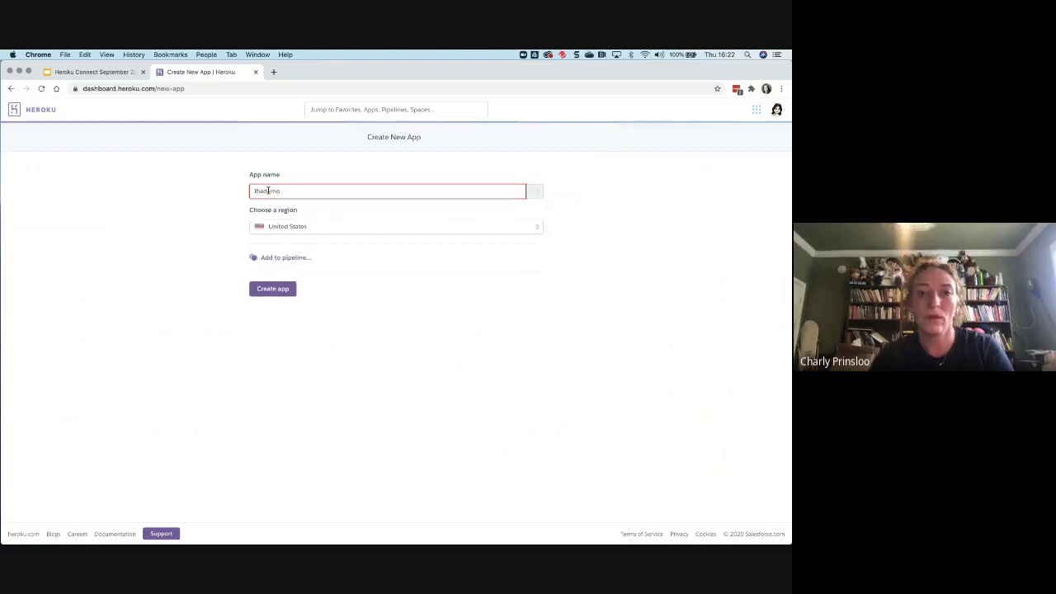
left_click(300, 192)
type("2")
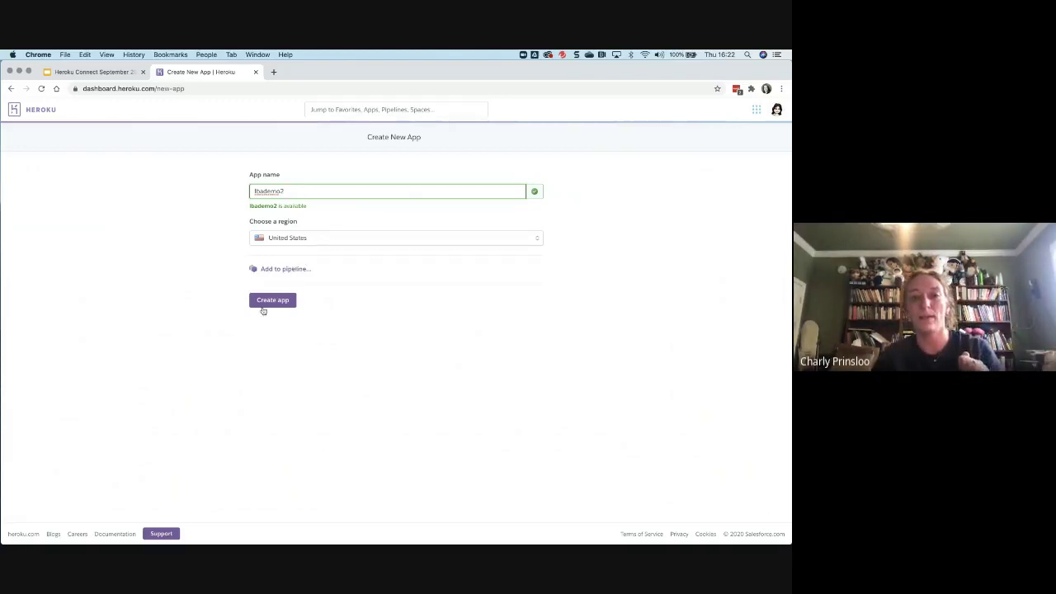
left_click(273, 301)
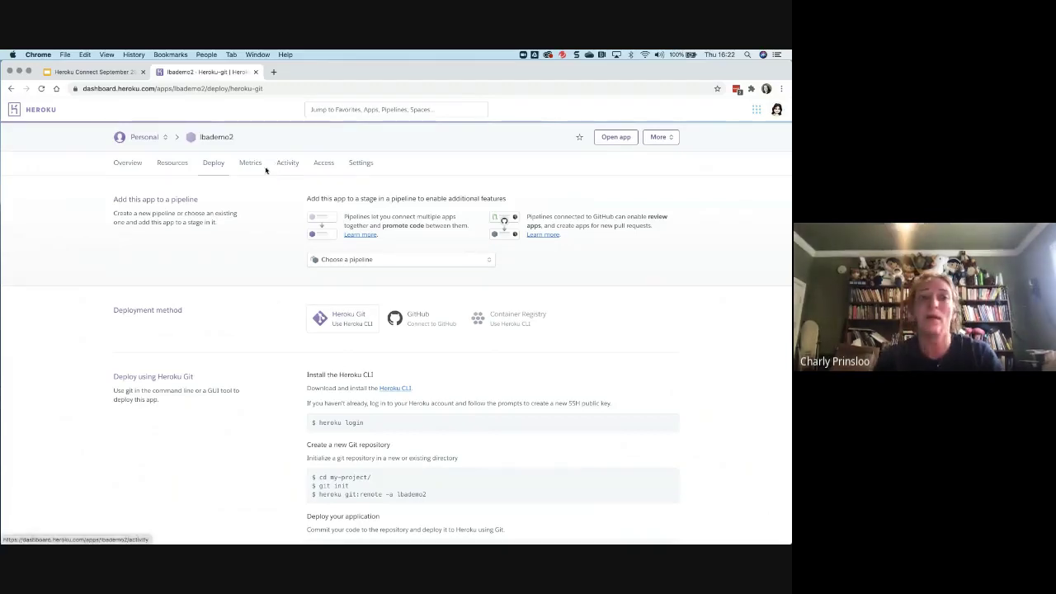
- Open lbademo2 from Personal apps and view its Resources and Deploy pages
left_click(148, 139)
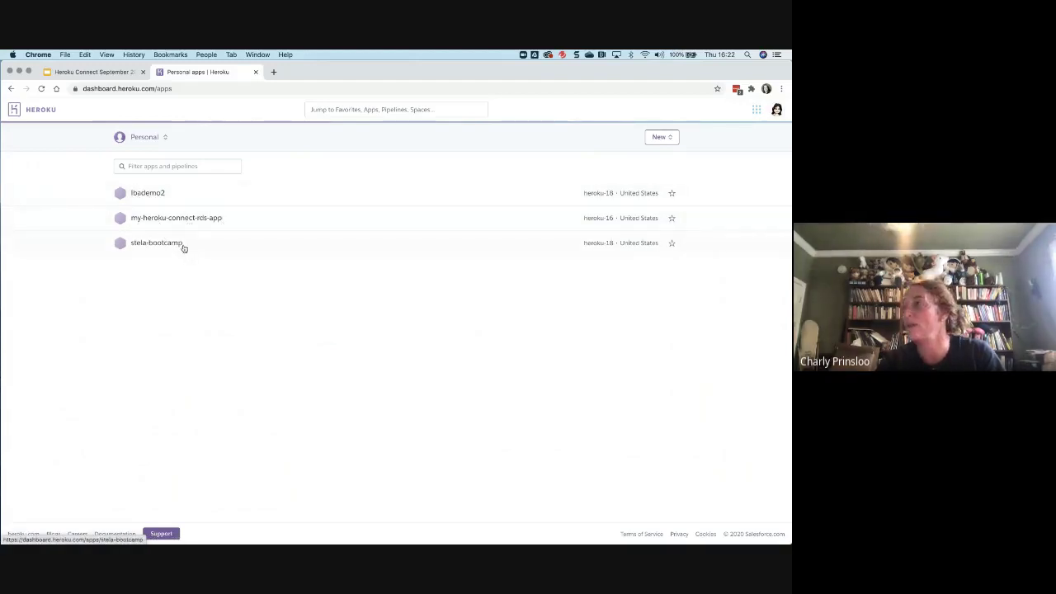
left_click(154, 196)
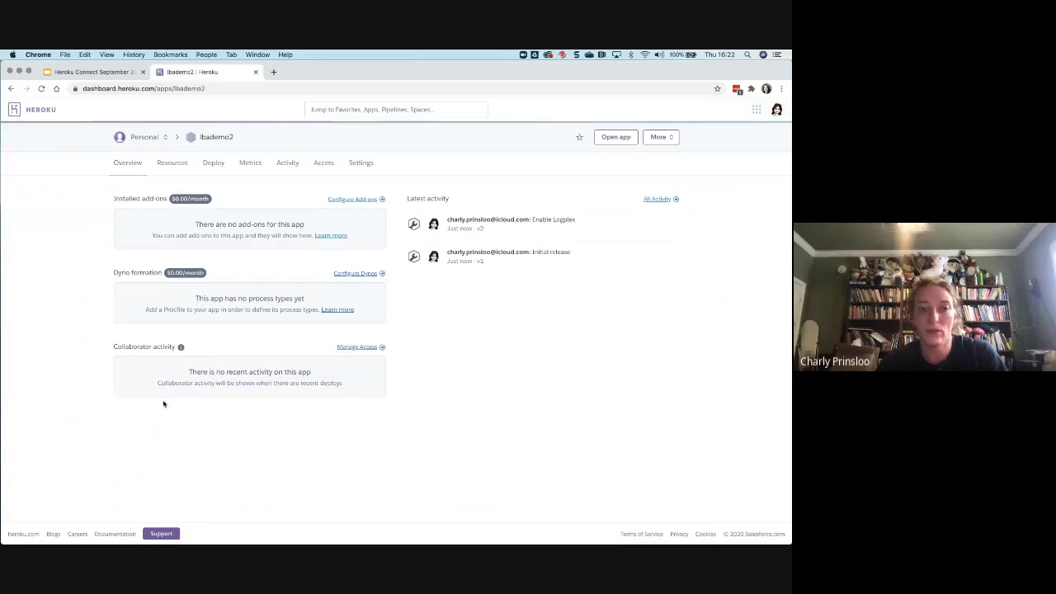
left_click(181, 167)
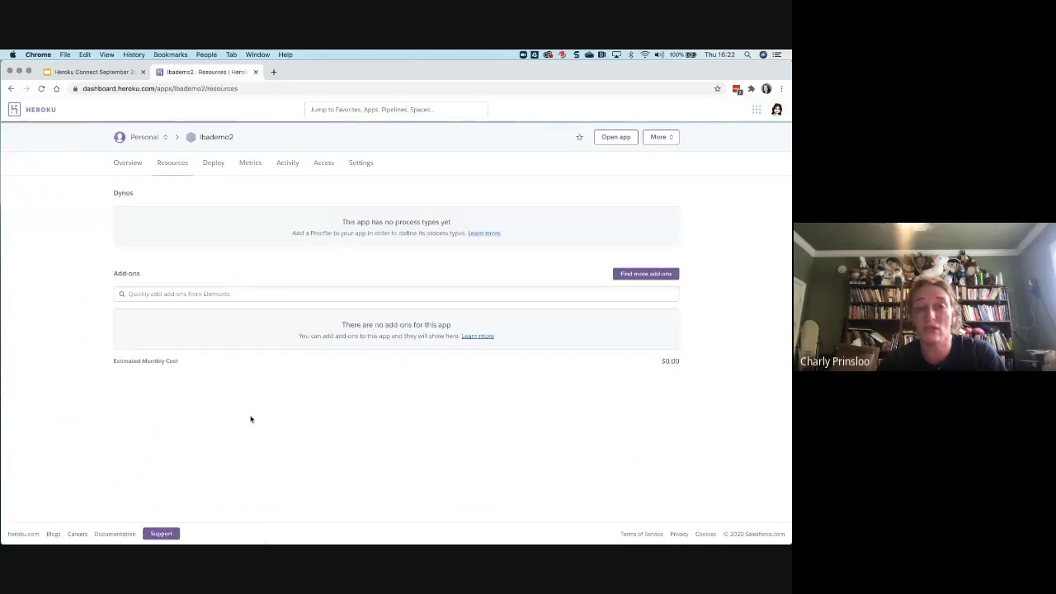
left_click(213, 167)
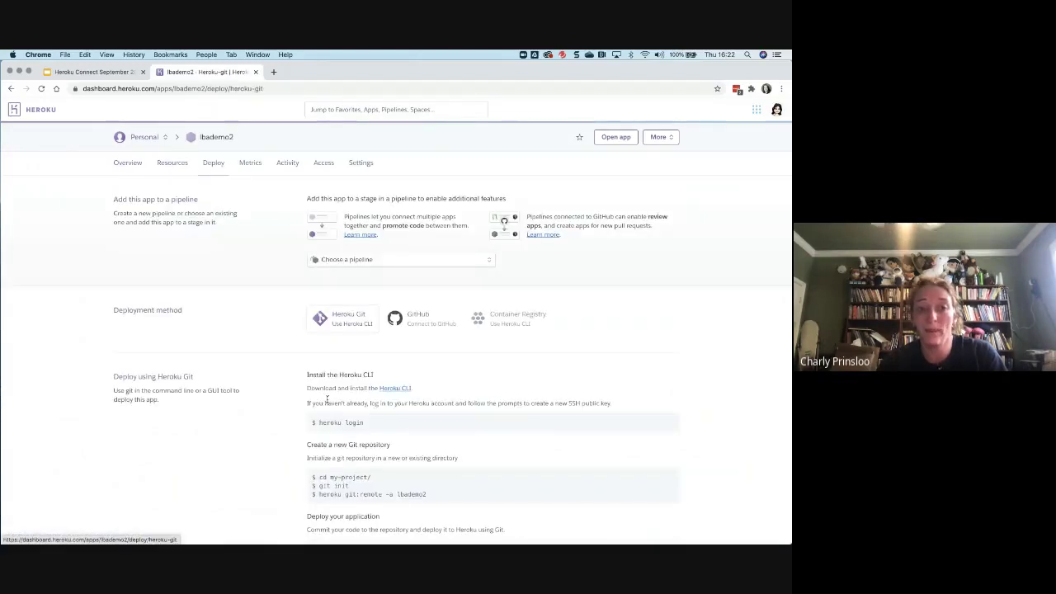
scroll(269, 423, "down", 3)
scroll(269, 424, "up", 3)
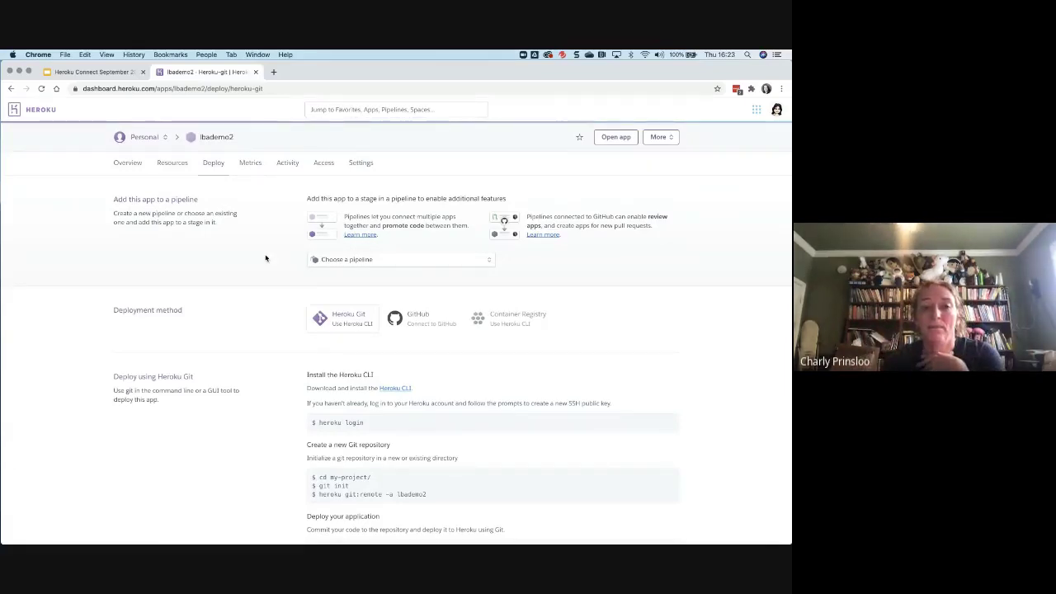
- Look through lbademo2's Metrics, Activity, Access and Settings pages, ending on Overview
left_click(245, 169)
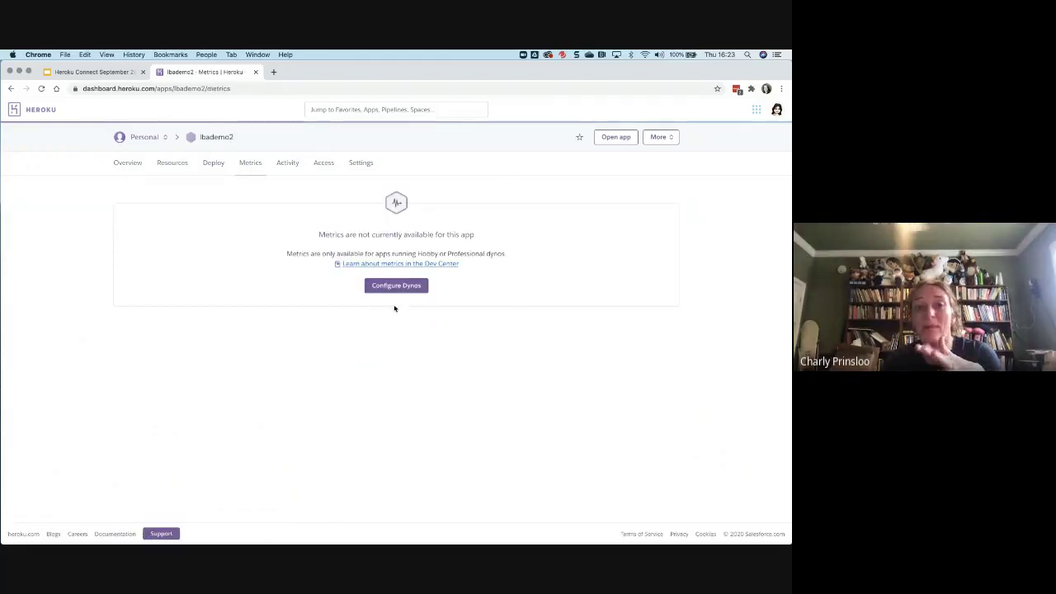
left_click(289, 169)
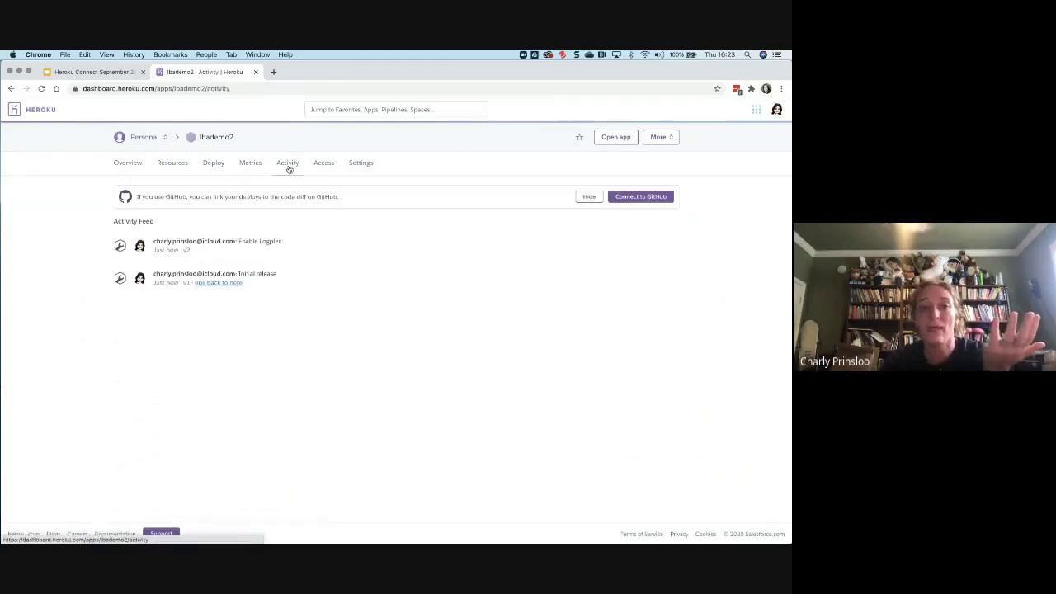
left_click(324, 169)
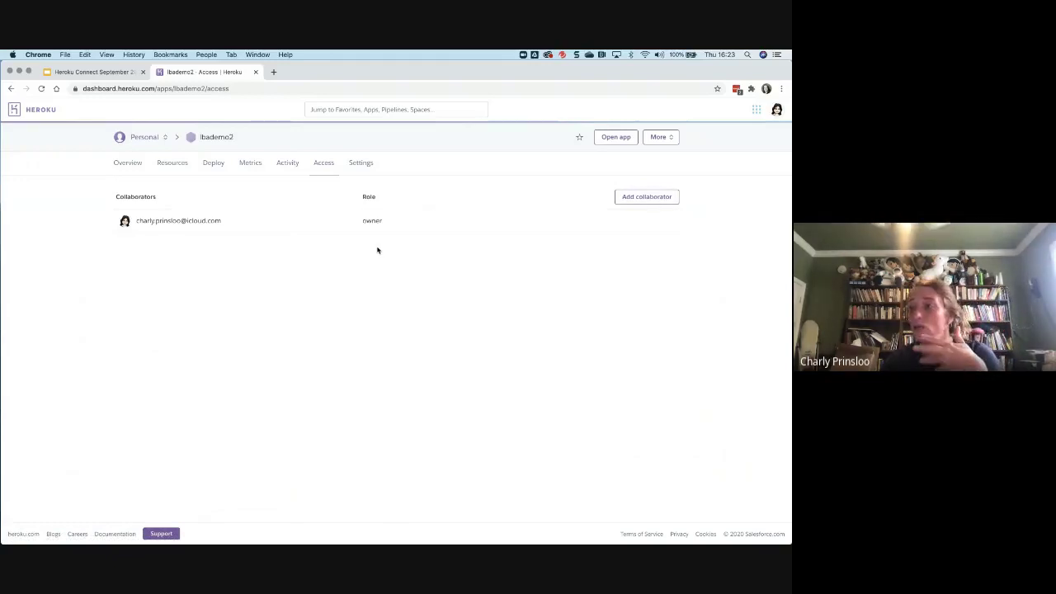
left_click(356, 163)
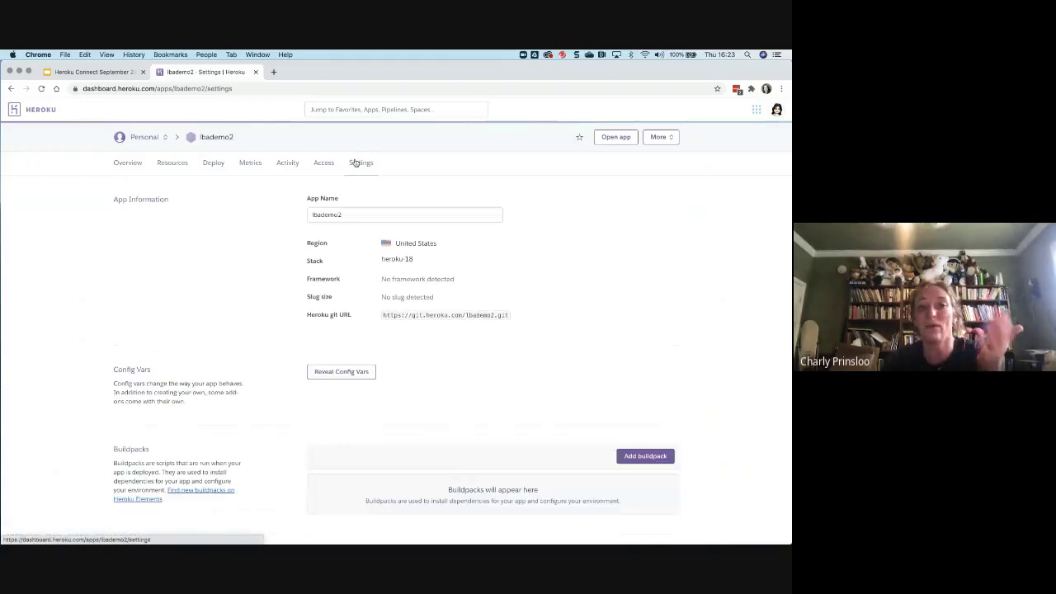
scroll(266, 379, "down", 10)
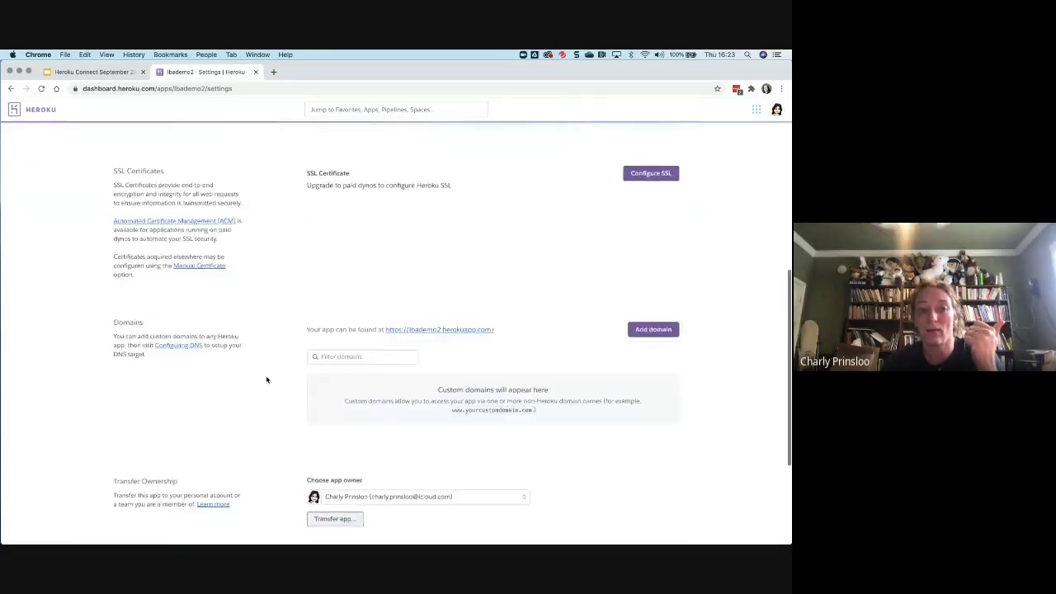
scroll(266, 379, "up", 10)
left_click(122, 163)
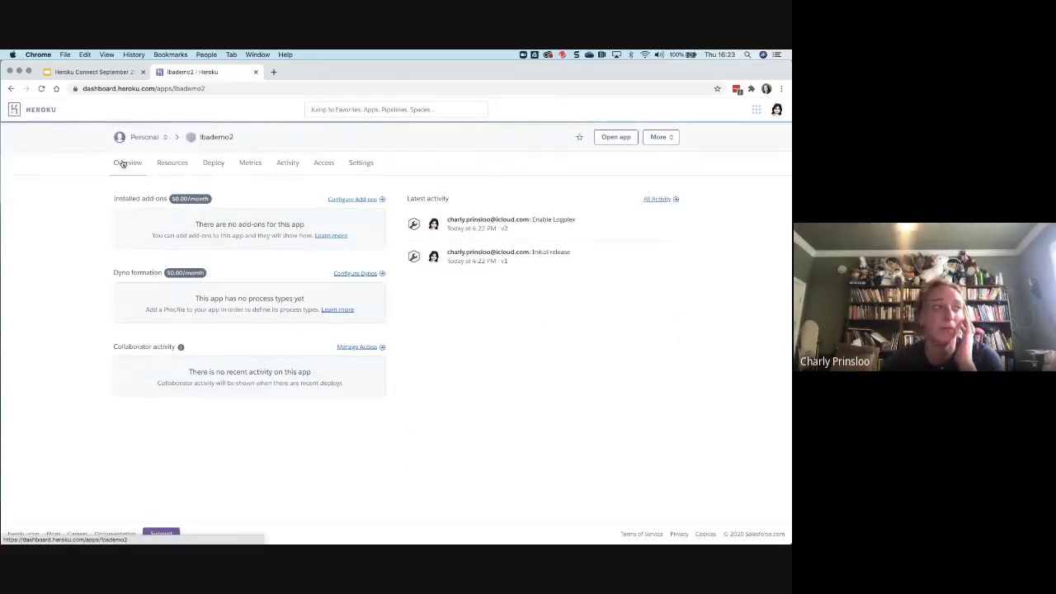
- Discard a stray new tab and dock the Salesforce login window into the Heroku Chrome window
left_click(274, 72)
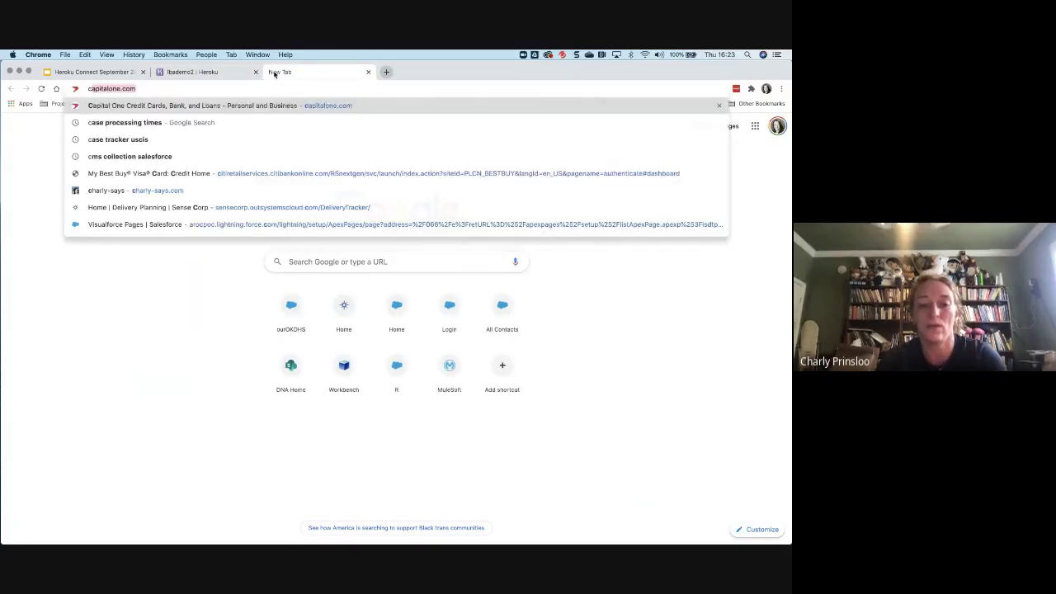
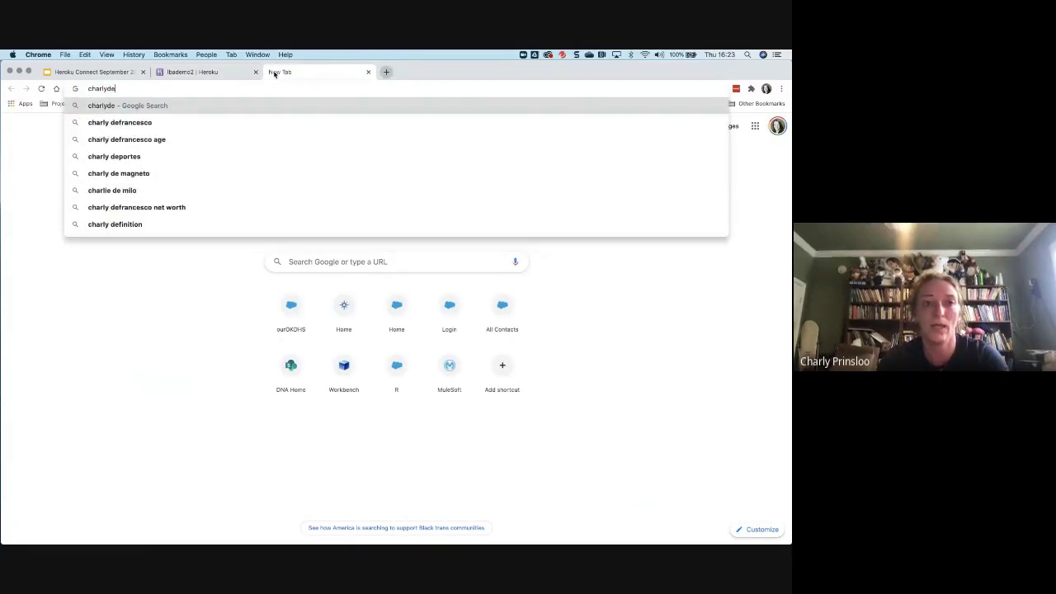
key("BackSpace")
key("BackSpace")
key("BackSpace")
key("BackSpace")
key("BackSpace")
key("BackSpace")
key("BackSpace")
key("BackSpace")
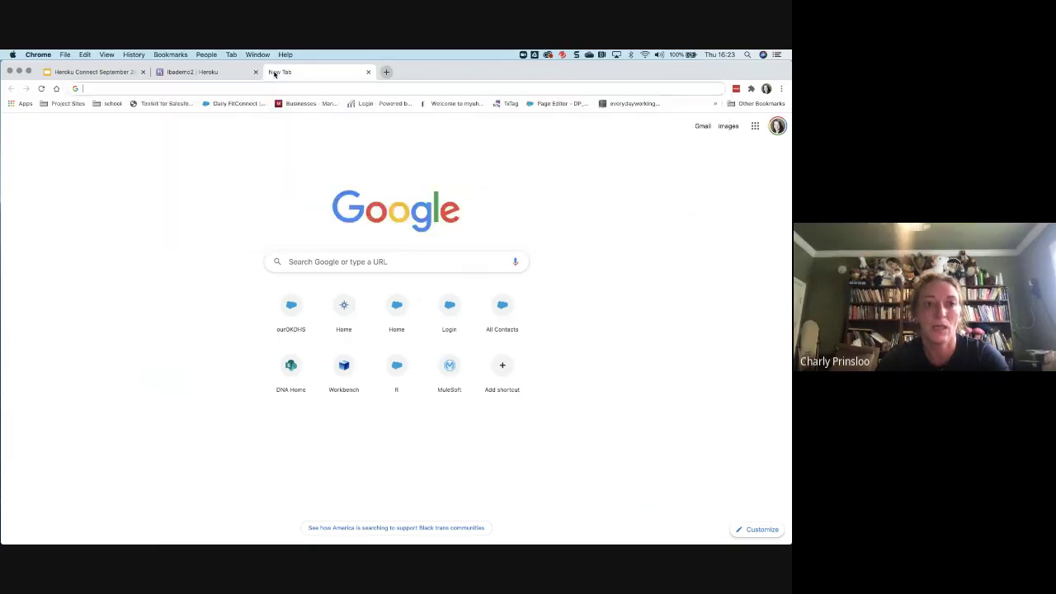
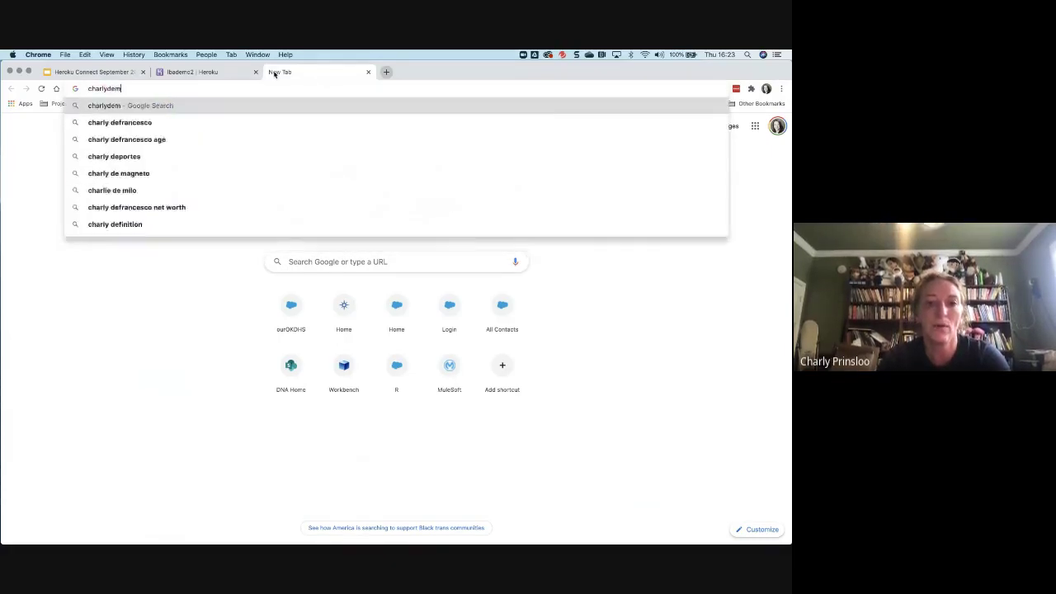
left_click(368, 72)
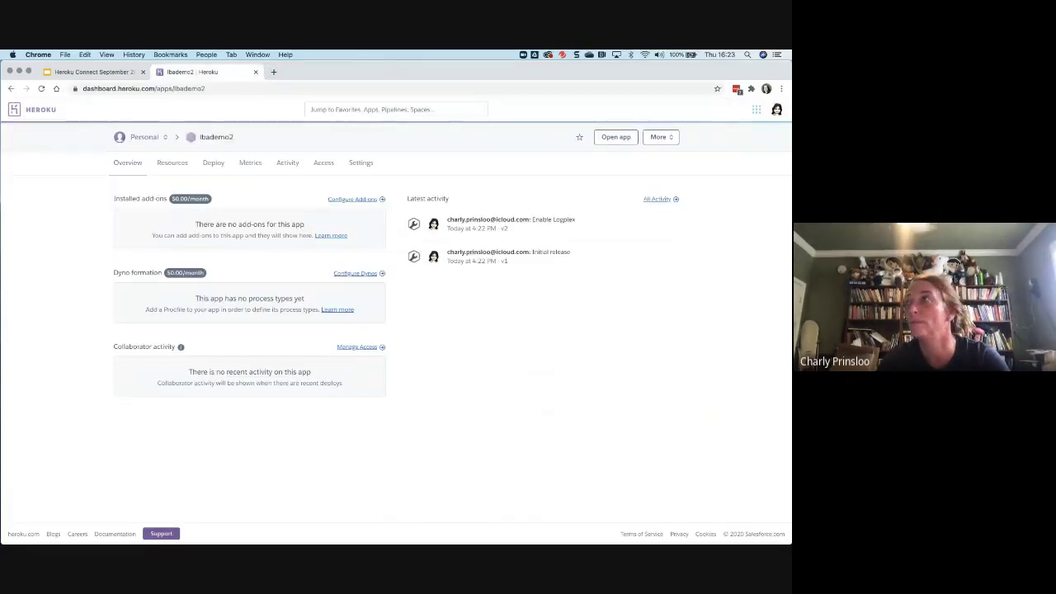
key("super+Tab")
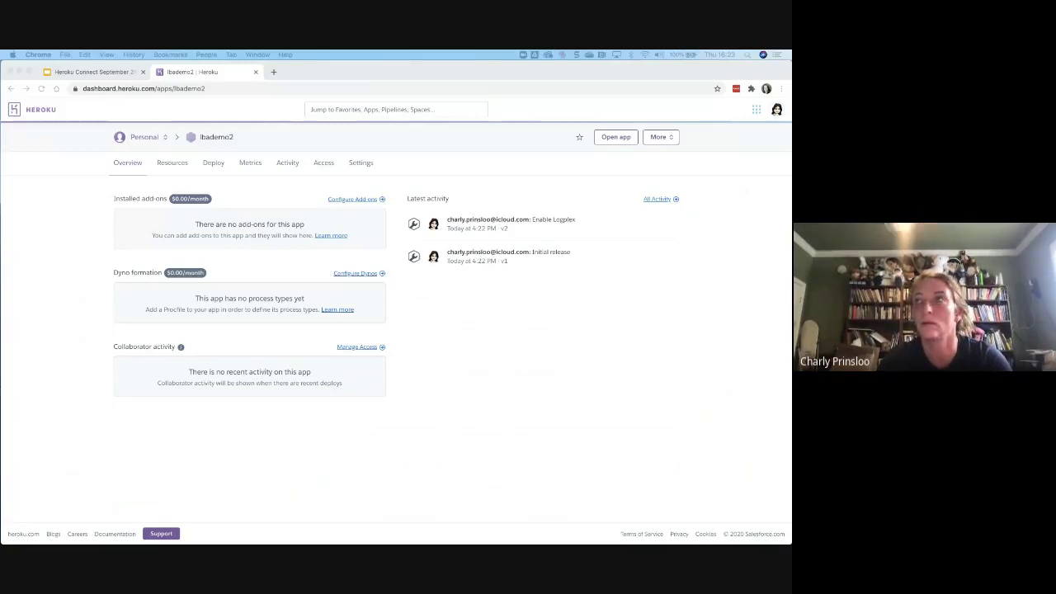
left_click_drag(788, 104, 324, 81)
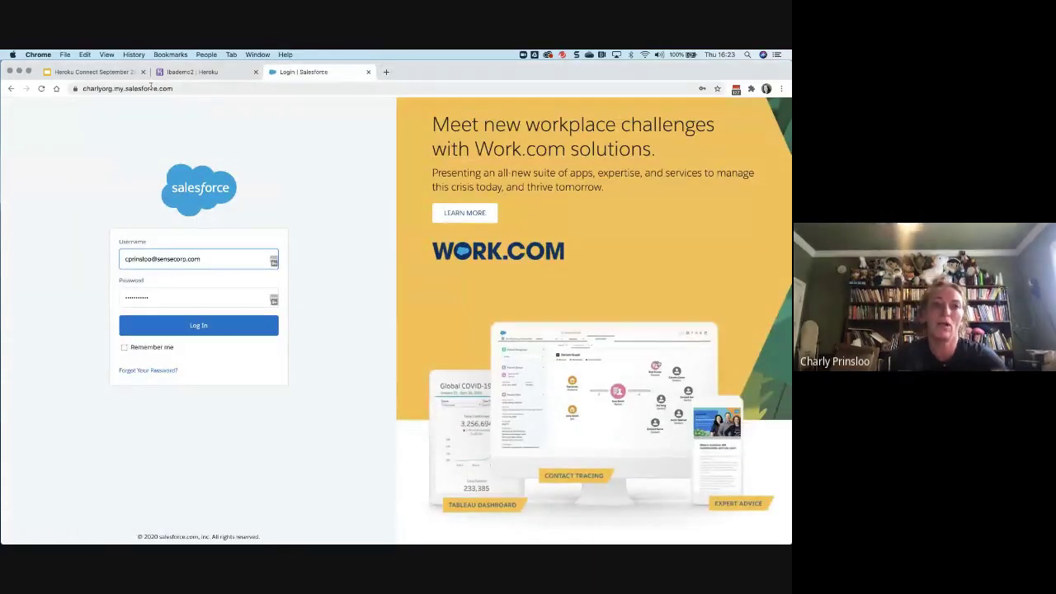
- Log in to the Salesforce org's Home page, then return to the lbademo2 Heroku tab
left_click(203, 328)
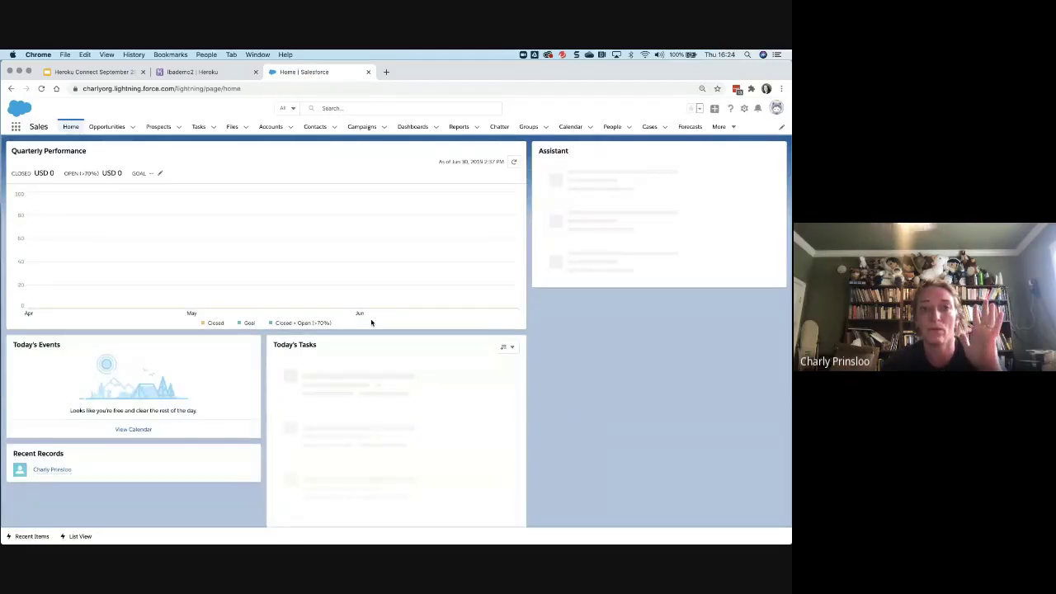
left_click(180, 73)
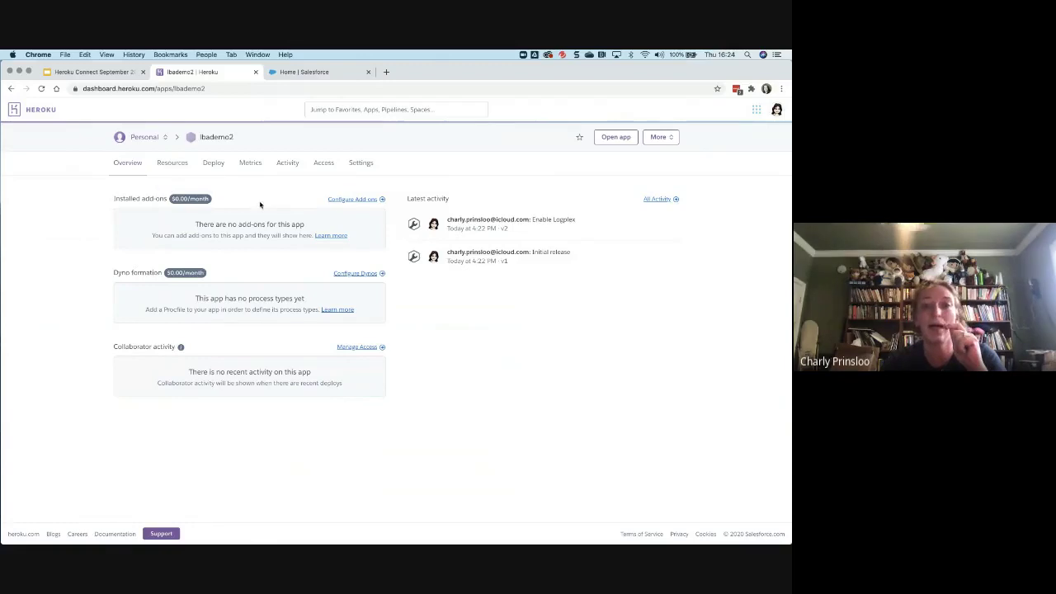
- Provision the free Heroku Connect Demo Edition add-on on lbademo2 and view its Overview
left_click(352, 201)
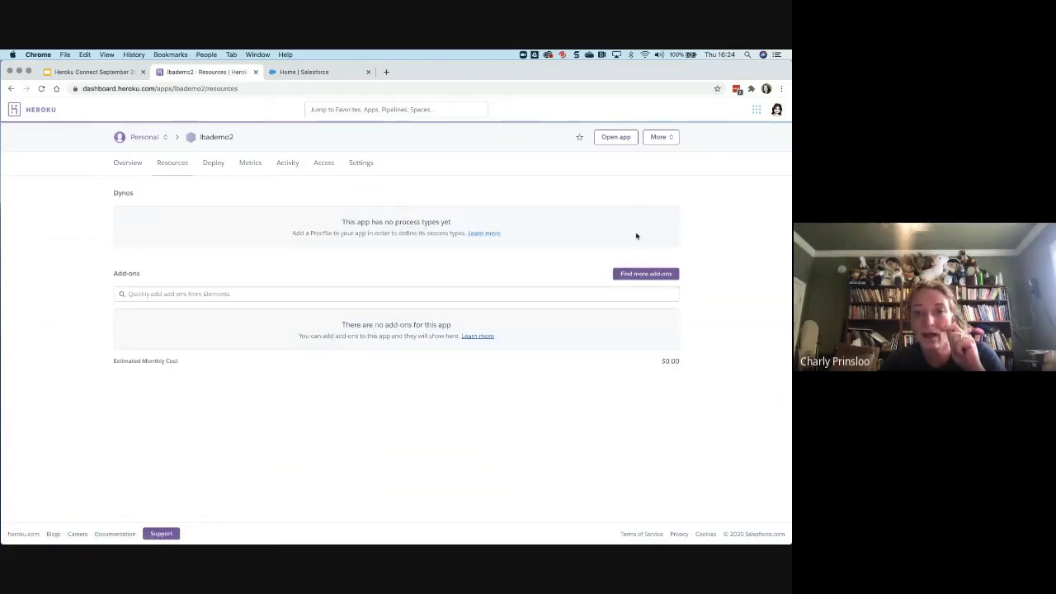
left_click(532, 293)
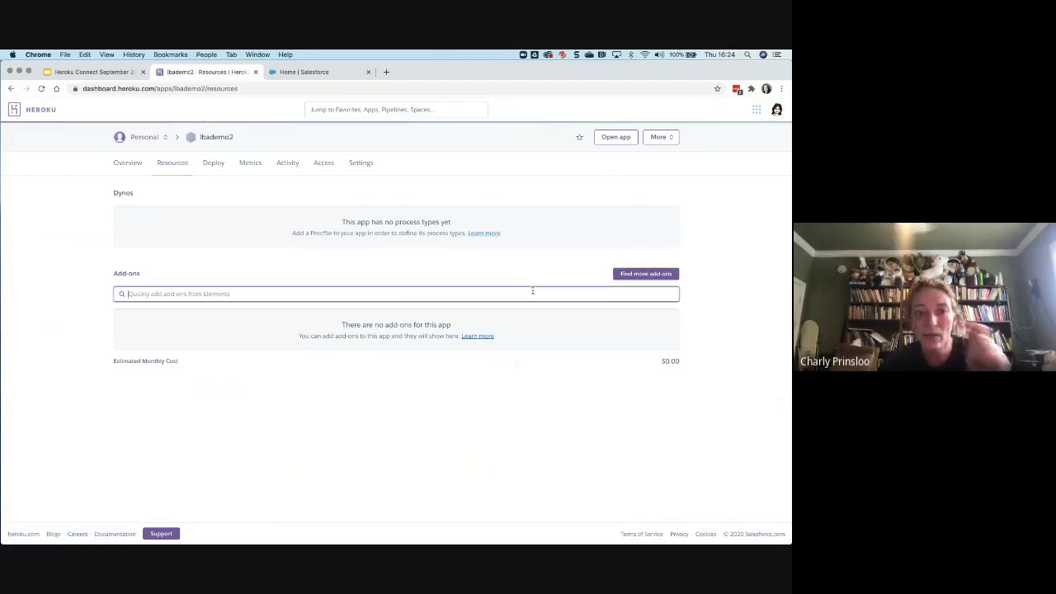
type("heroku")
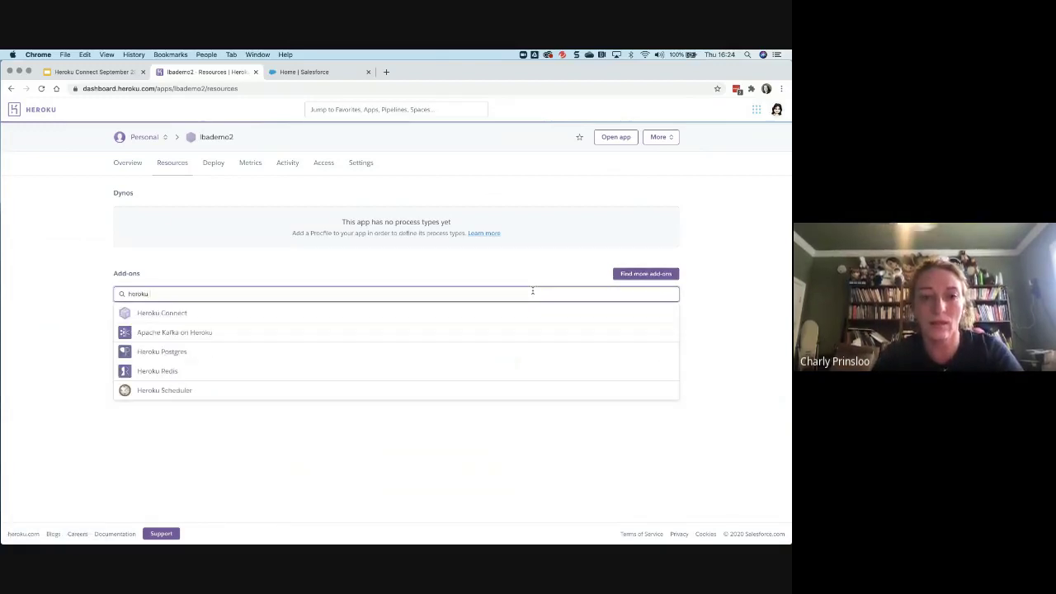
left_click(166, 315)
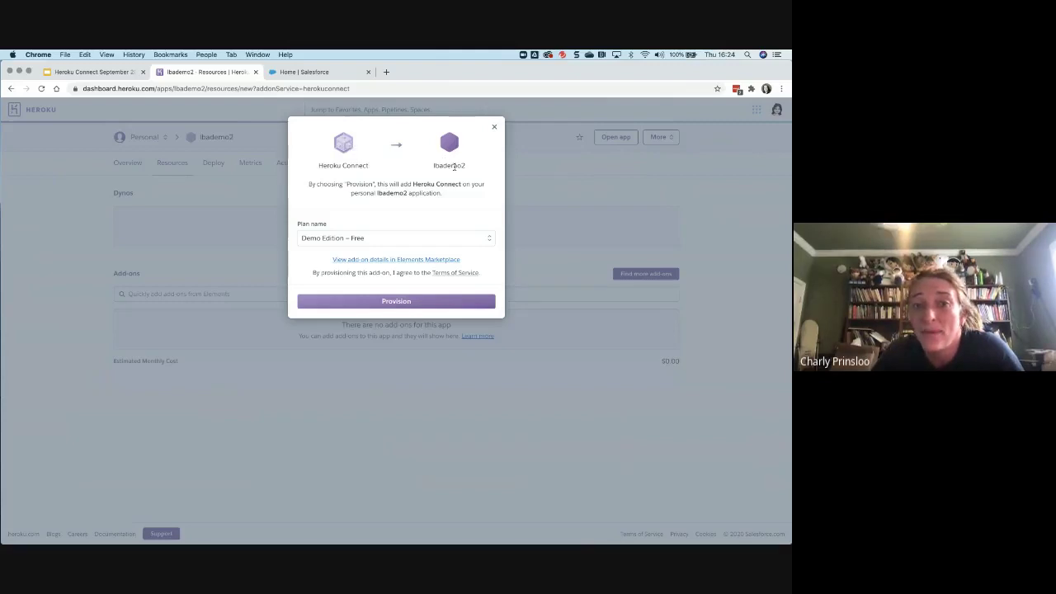
left_click(395, 236)
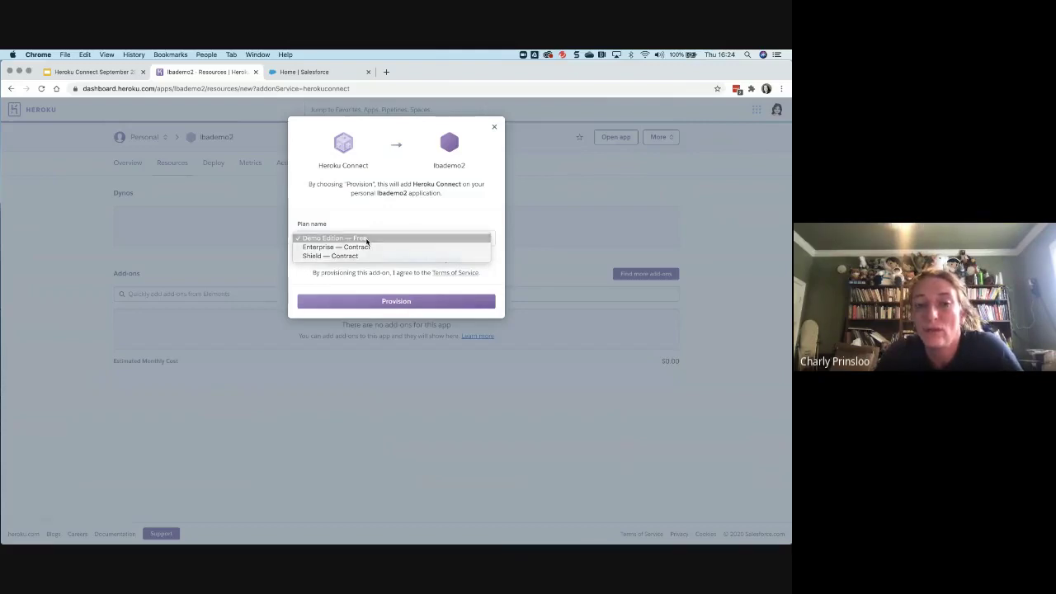
left_click(365, 239)
left_click(396, 301)
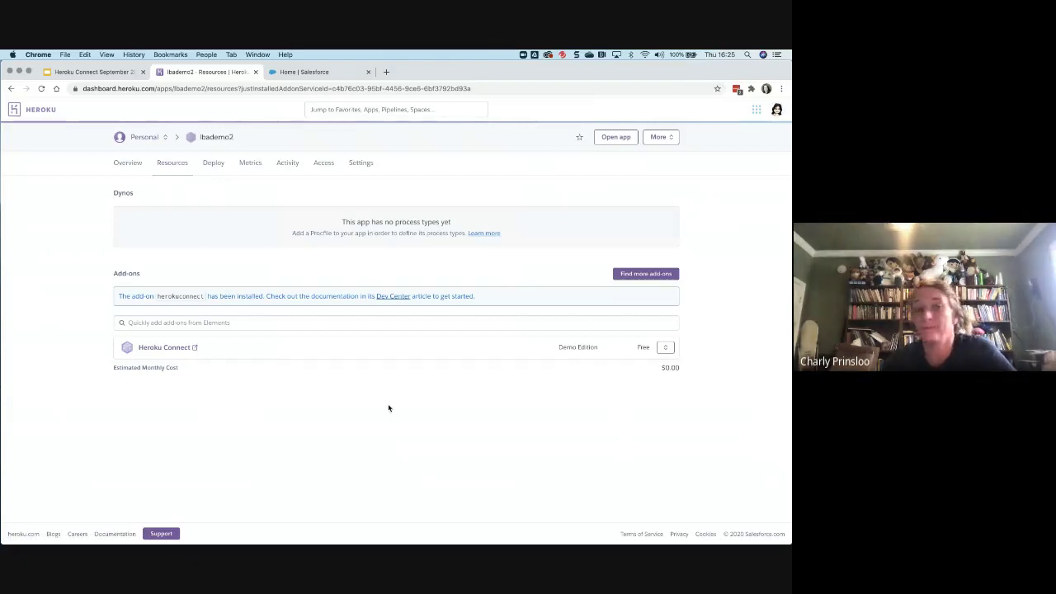
left_click(116, 164)
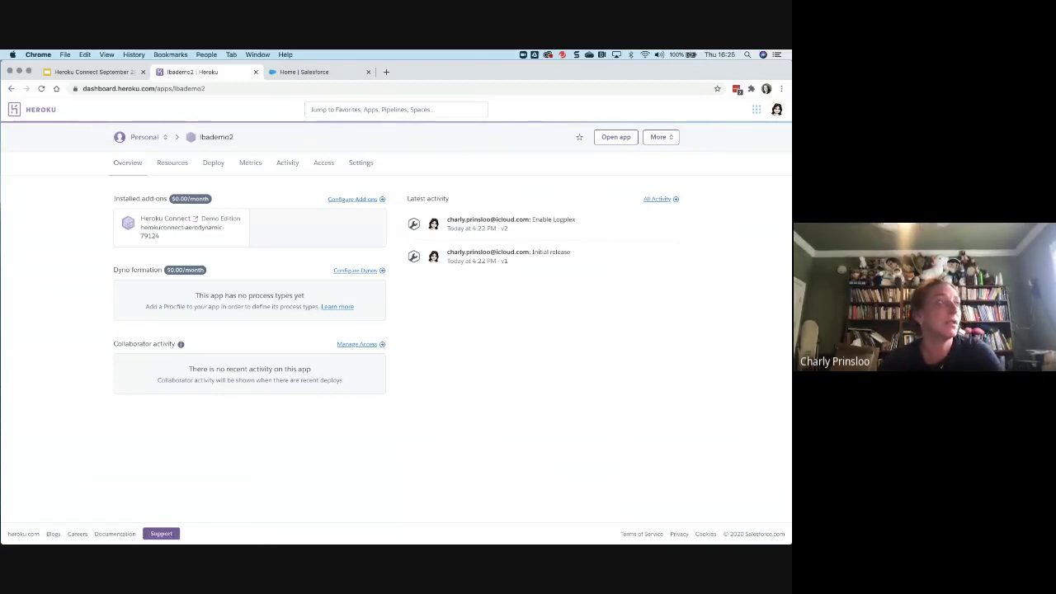
key("super+Tab")
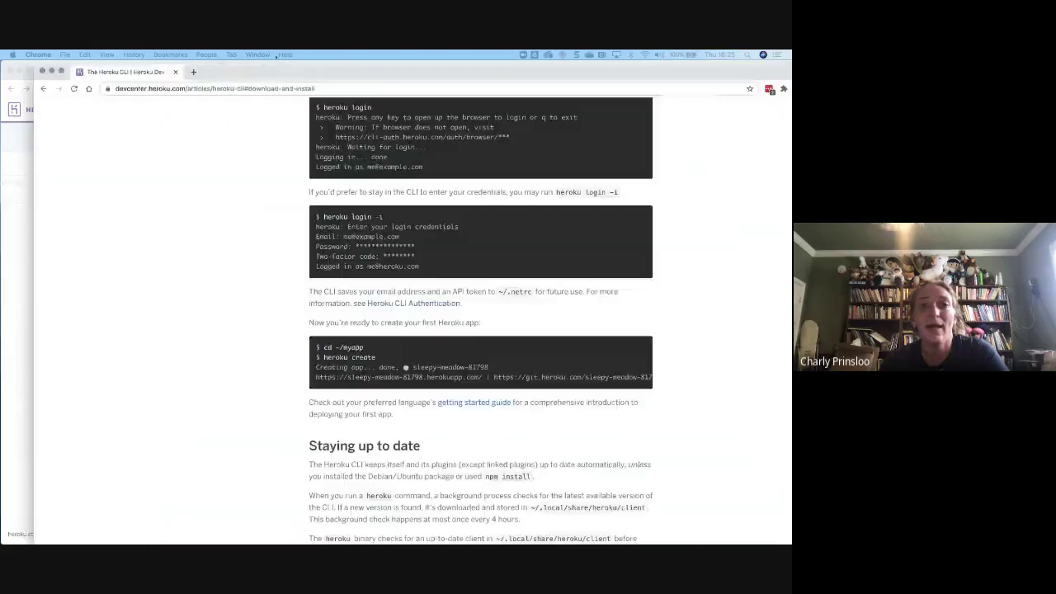
- Review the CLI article's login, cd ~/myapp and heroku create examples, then return to the dashboard
scroll(223, 117, "up", 2)
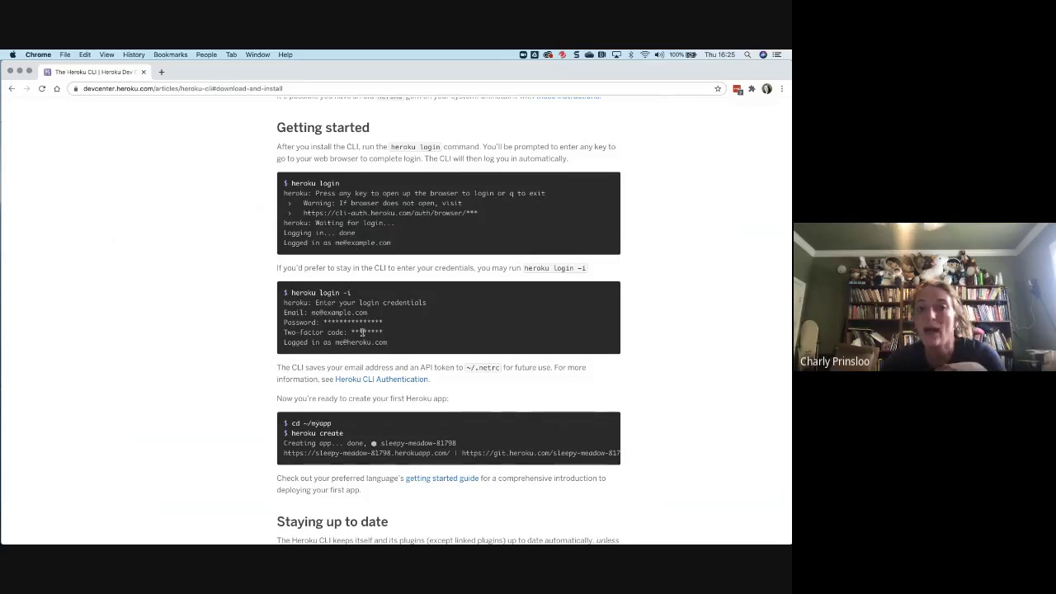
scroll(362, 330, "down", 2)
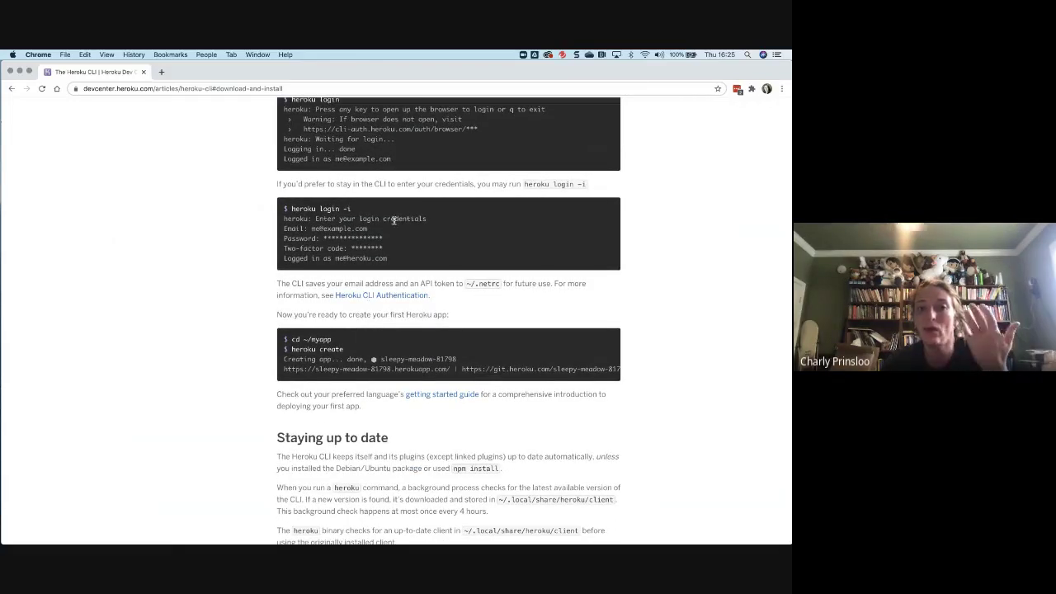
left_click_drag(284, 258, 405, 258)
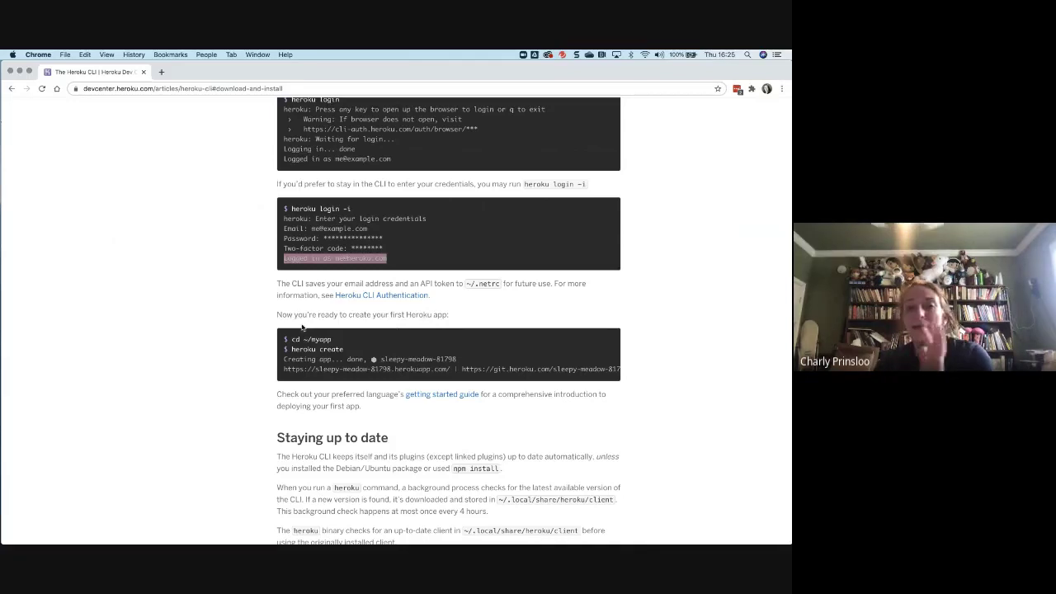
left_click_drag(292, 339, 356, 350)
left_click(289, 349)
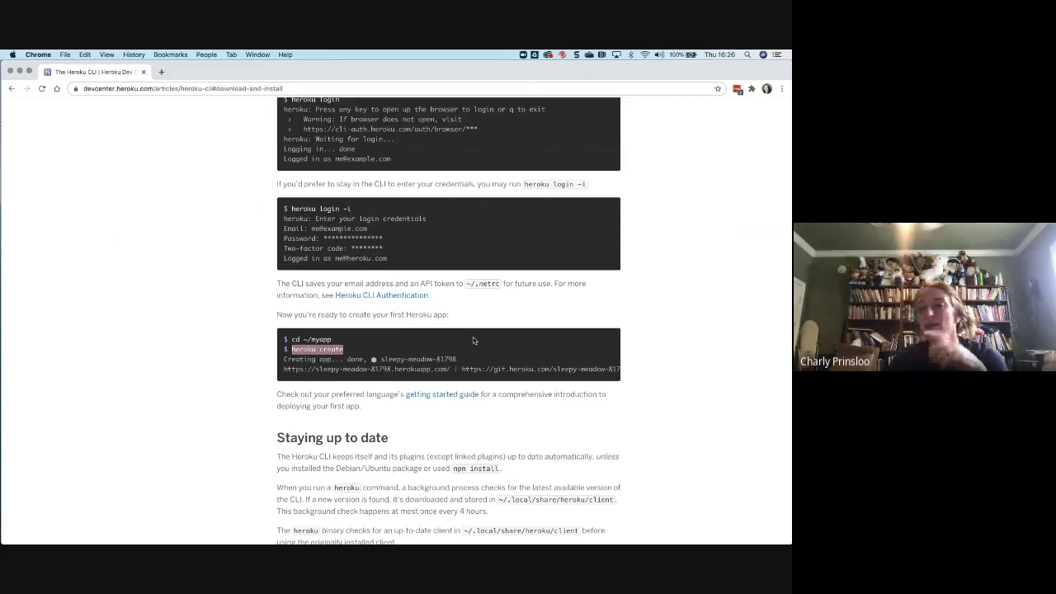
left_click_drag(379, 359, 475, 354)
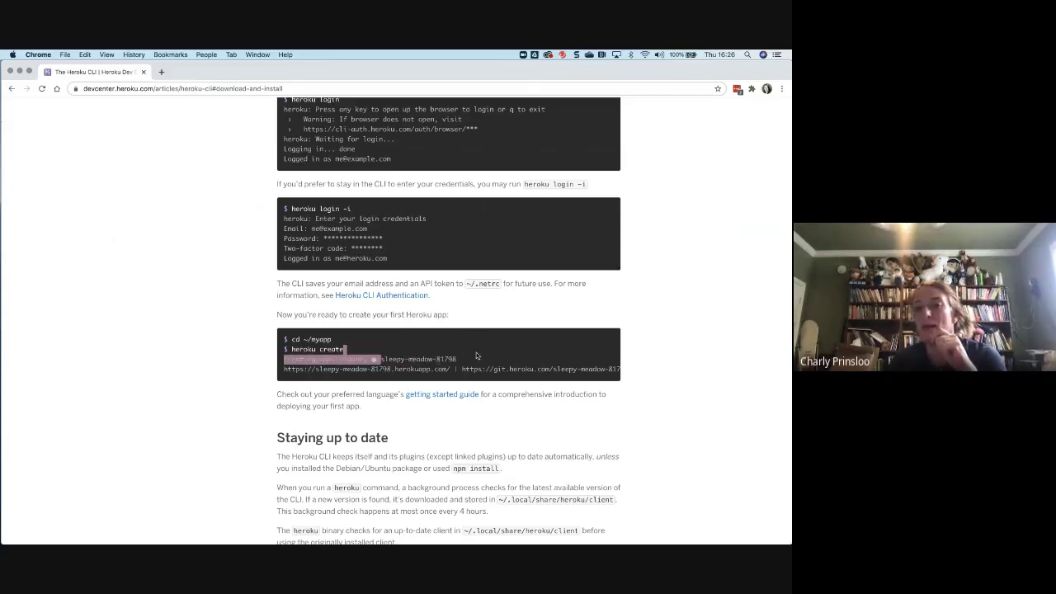
left_click(476, 367)
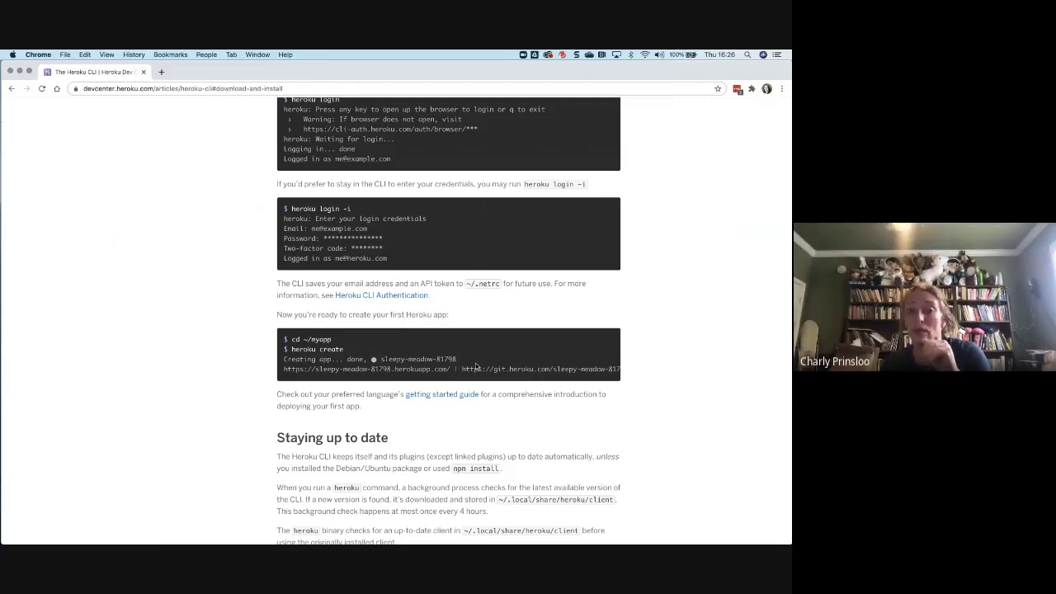
scroll(476, 366, "up", 2)
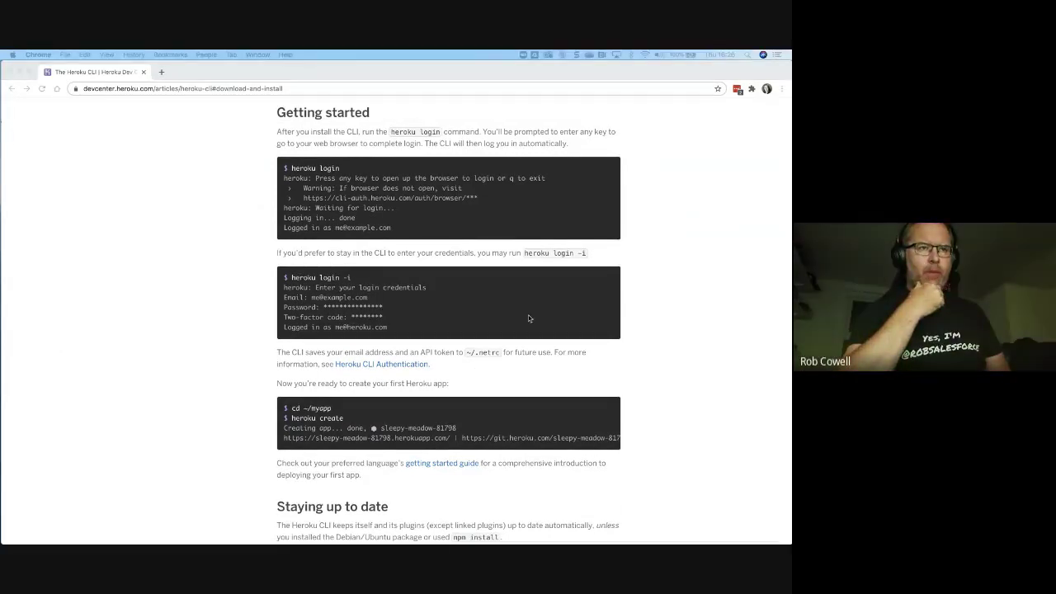
left_click(510, 397)
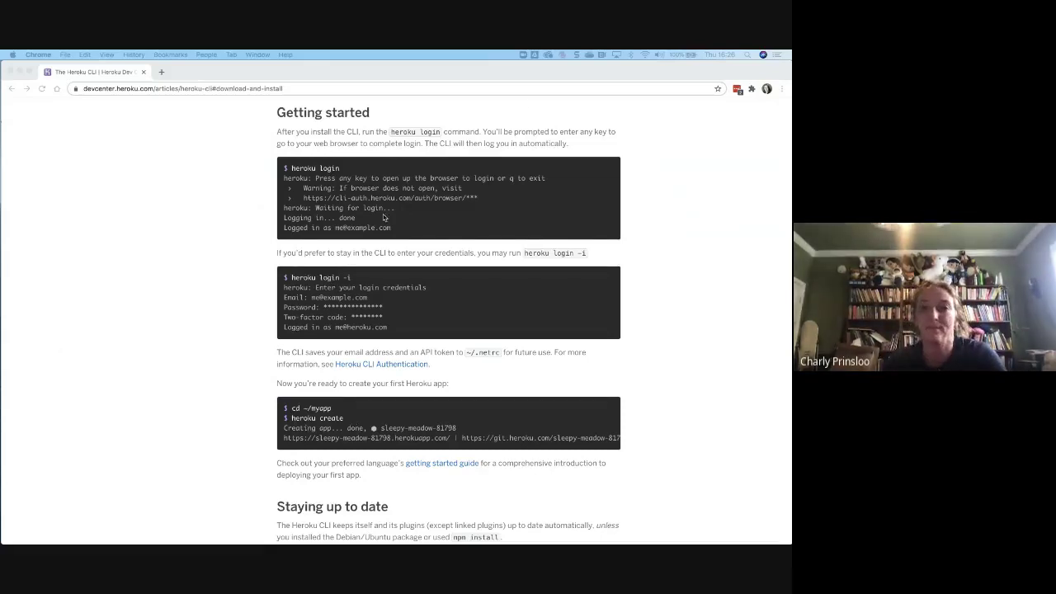
key("ctrl+Left")
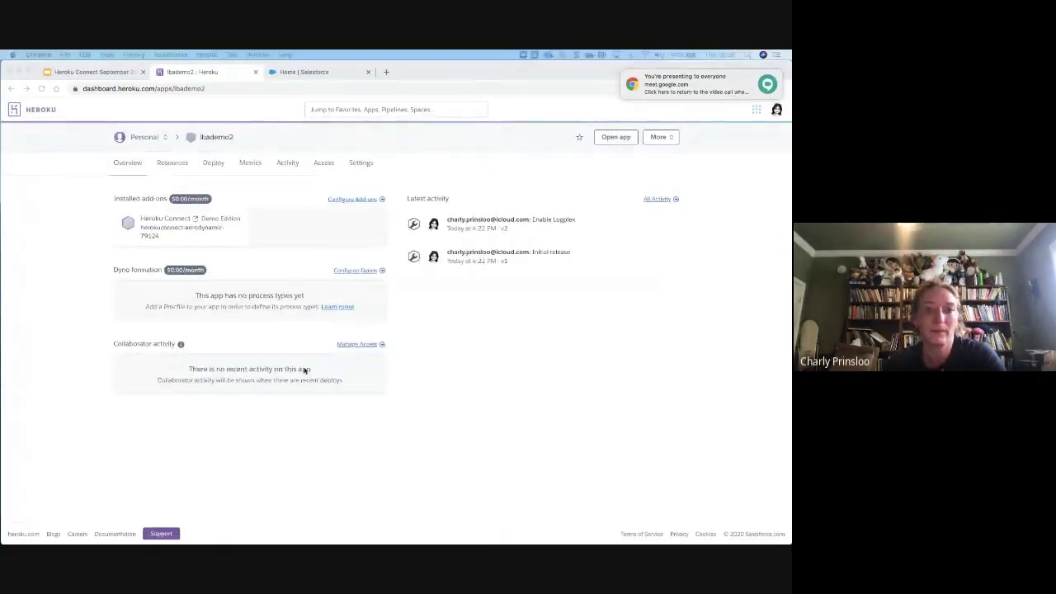
- Open the Heroku Connect add-on from lbademo2's Installed add-ons in a new tab
left_click(488, 417)
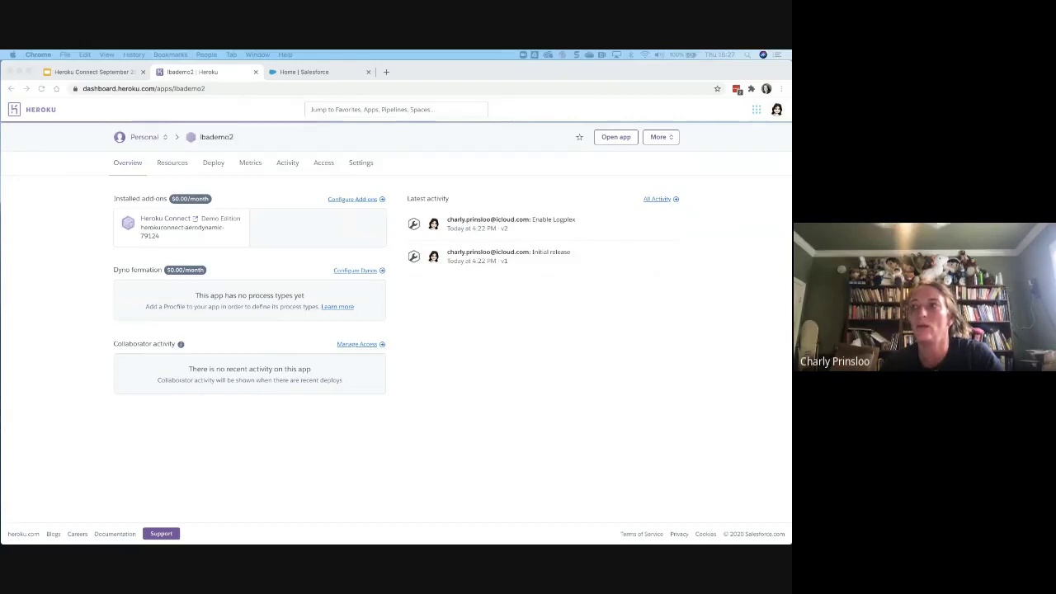
left_click(161, 219)
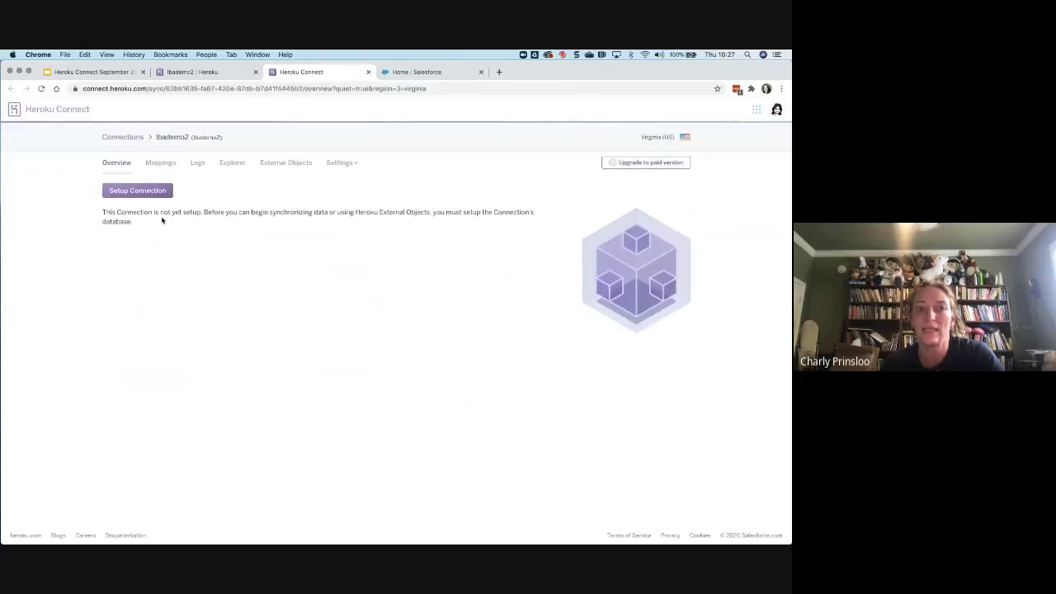
- Start Setup Connection and, with no database attached, go add Heroku Postgres
left_click(145, 190)
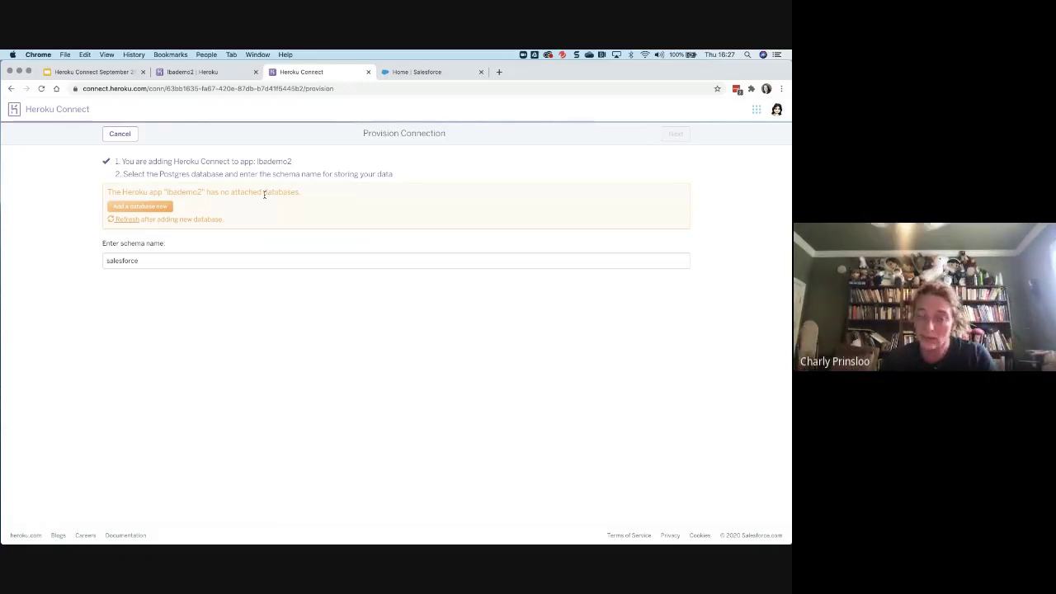
left_click(151, 207)
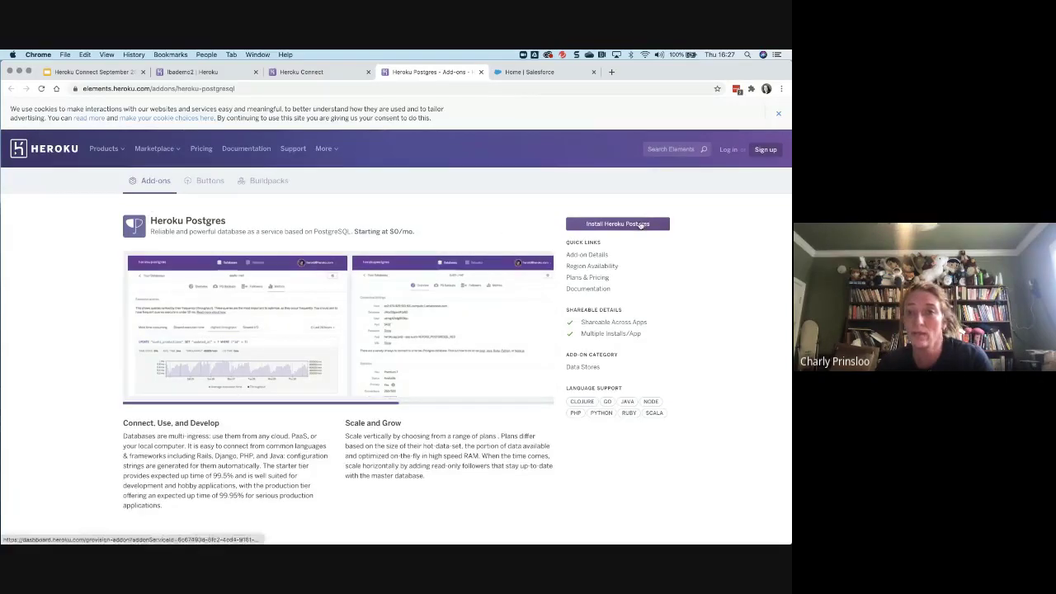
- Provision a free Hobby Dev Heroku Postgres add-on for the lbademo2 app
left_click(640, 224)
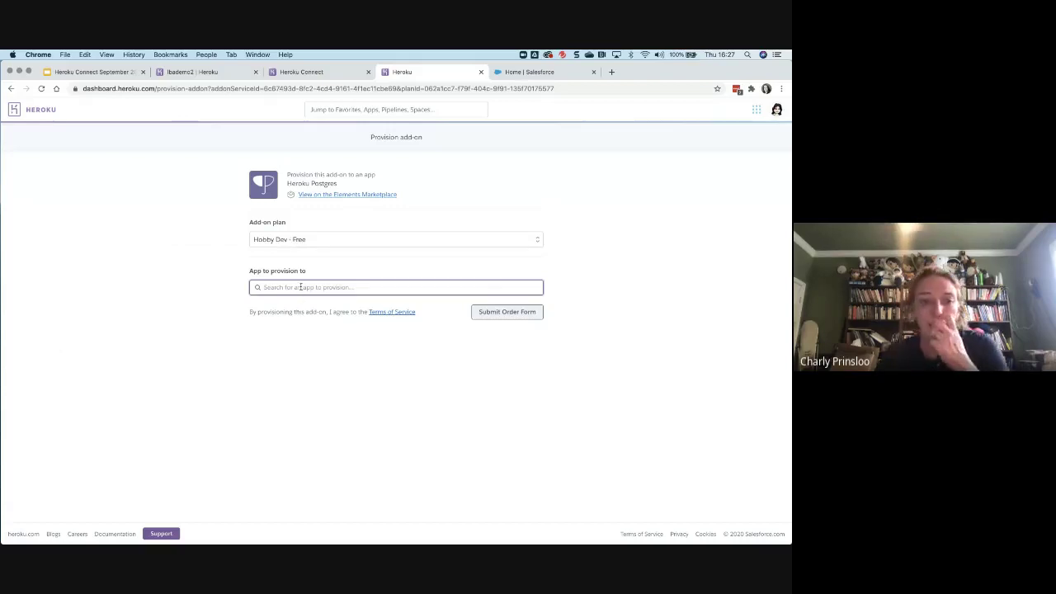
type("l")
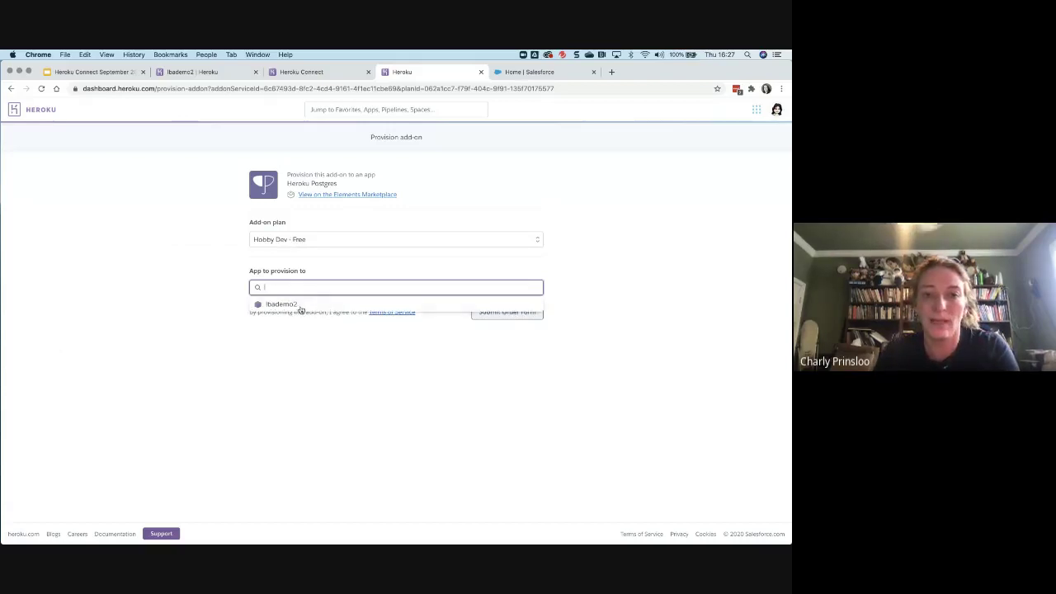
left_click(297, 305)
left_click(503, 395)
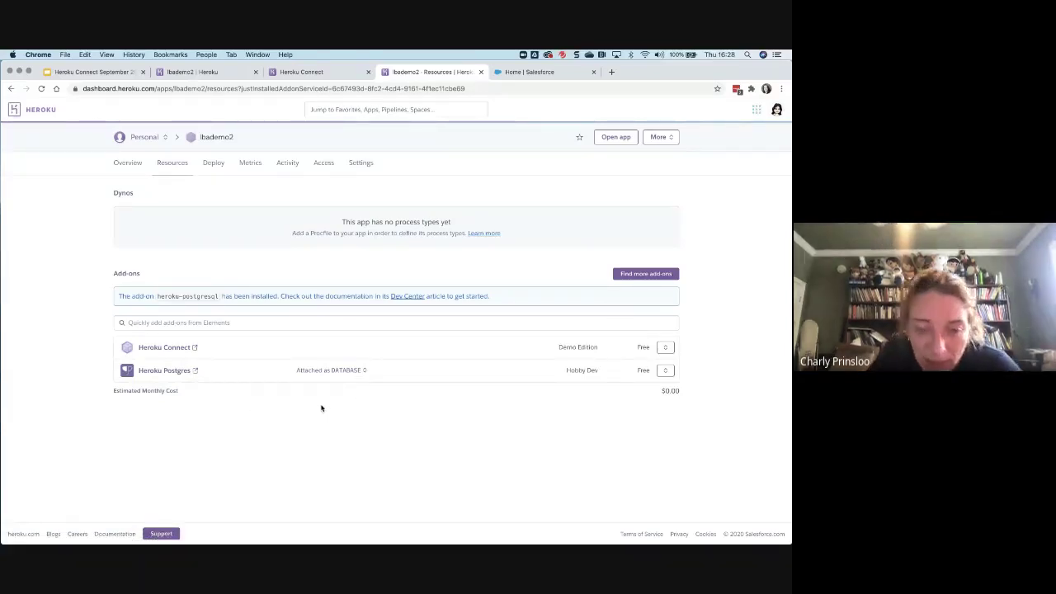
- Confirm the database is attached to lbademo2 as DATABASE, then return to Heroku Connect
left_click(360, 372)
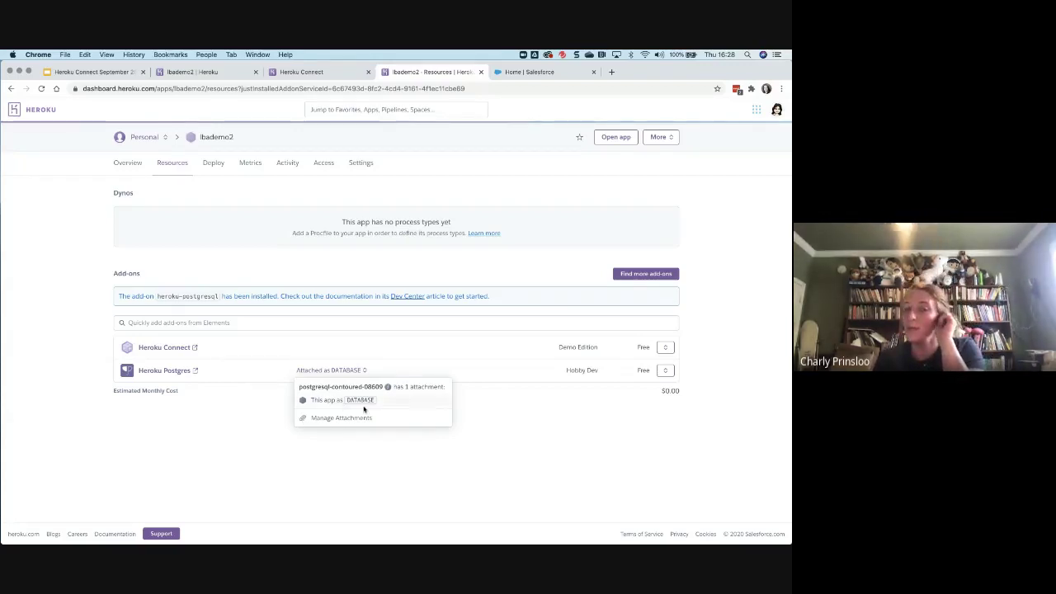
left_click(247, 414)
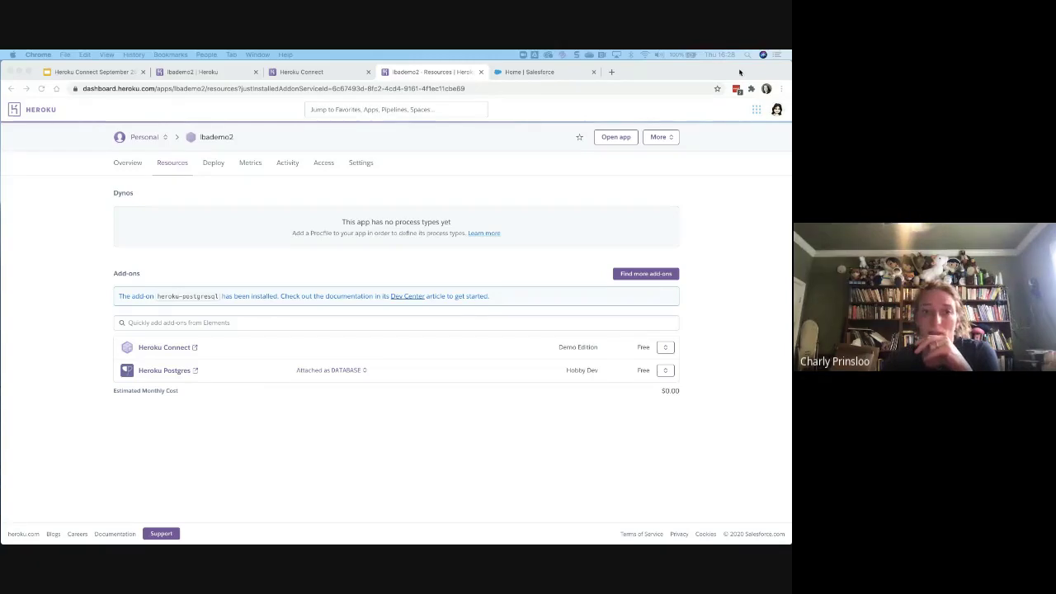
left_click(332, 75)
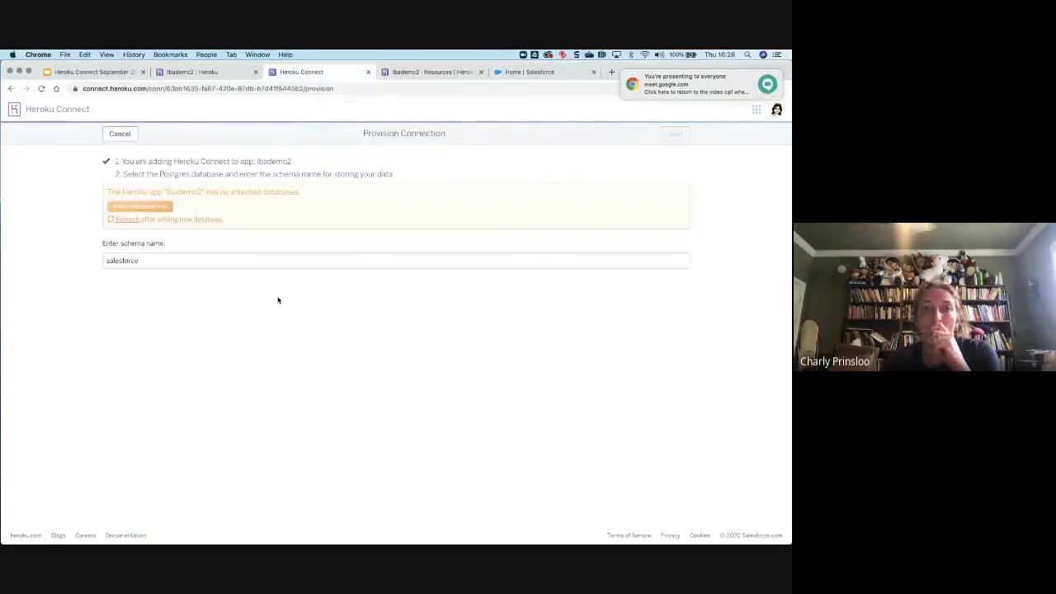
- Provision the connection using the DATABASE_URL database and schema 'salesforce'
left_click(128, 220)
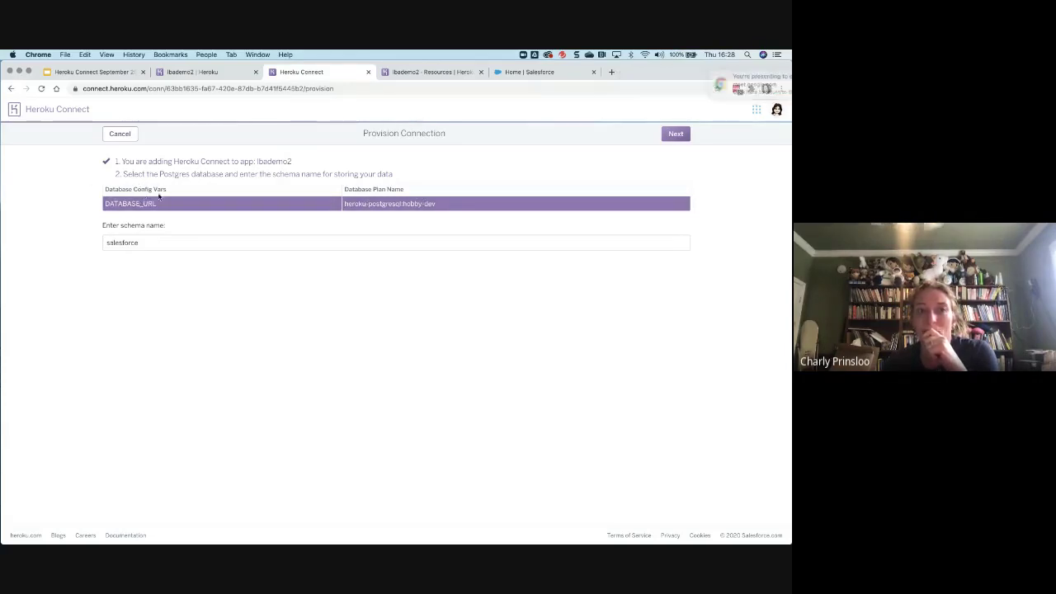
left_click(145, 243)
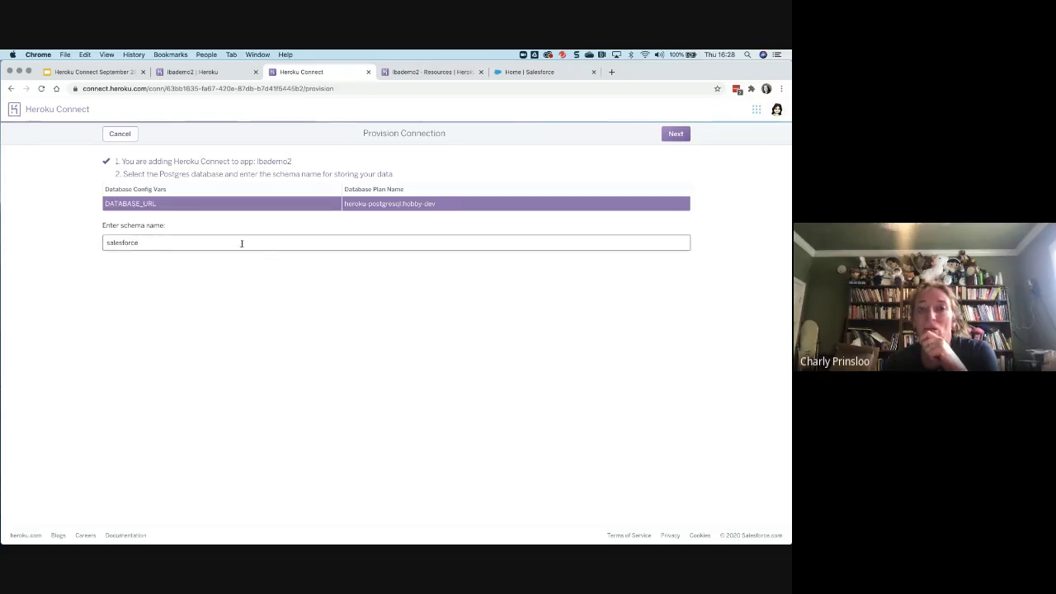
left_click(676, 135)
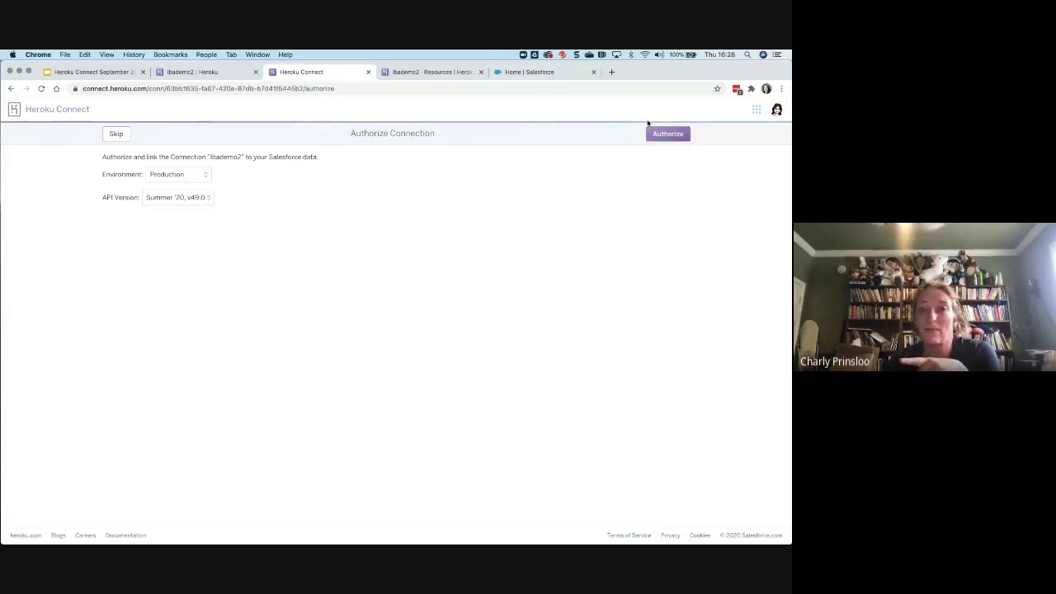
- Log in to Salesforce through the org's custom domain and allow Heroku Connect access
left_click(661, 135)
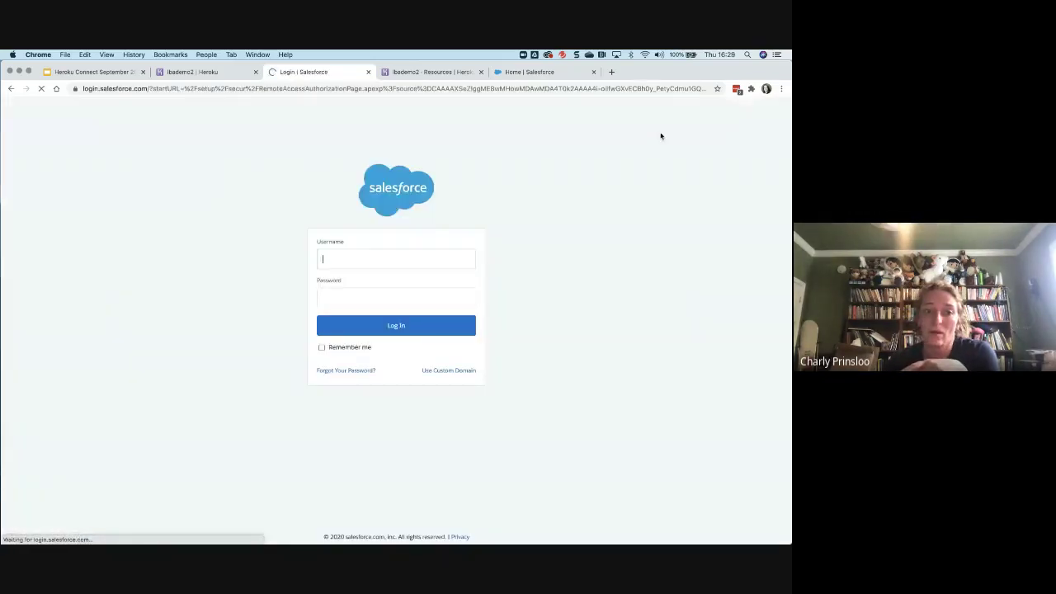
left_click(422, 254)
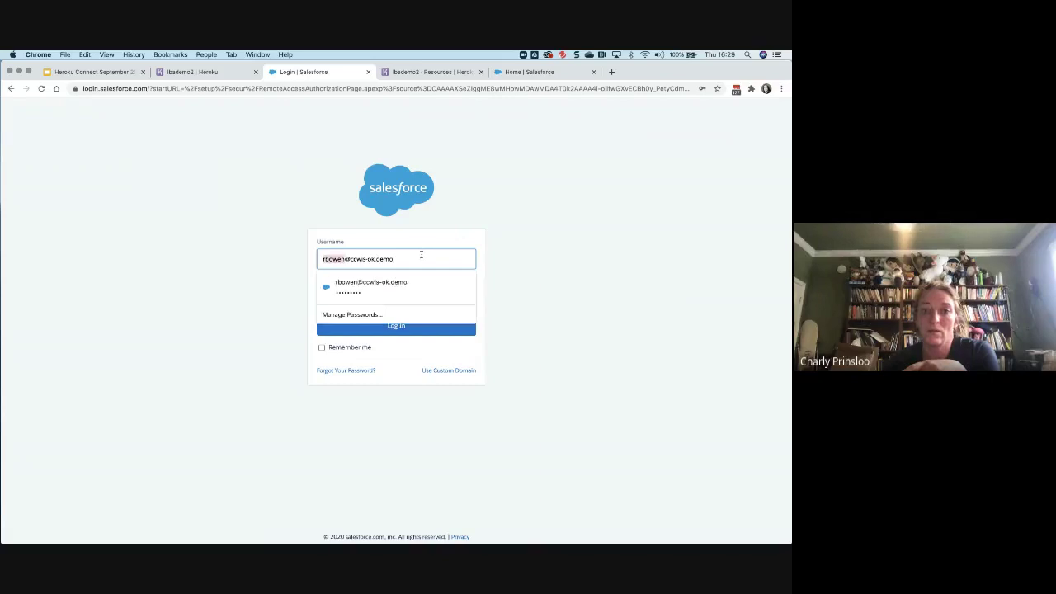
left_click(582, 234)
left_click(460, 367)
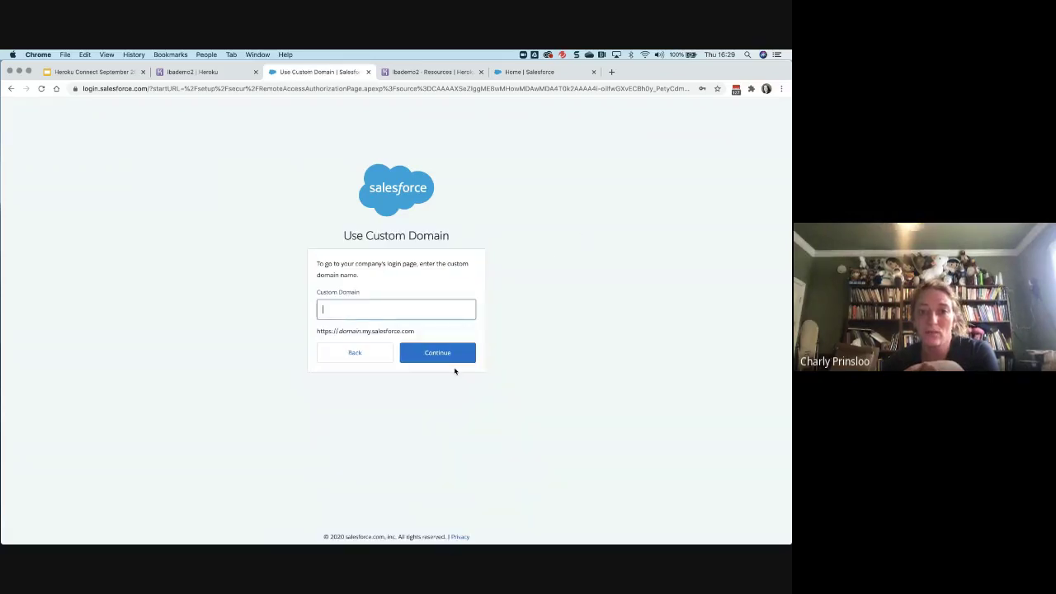
type("charlyorg")
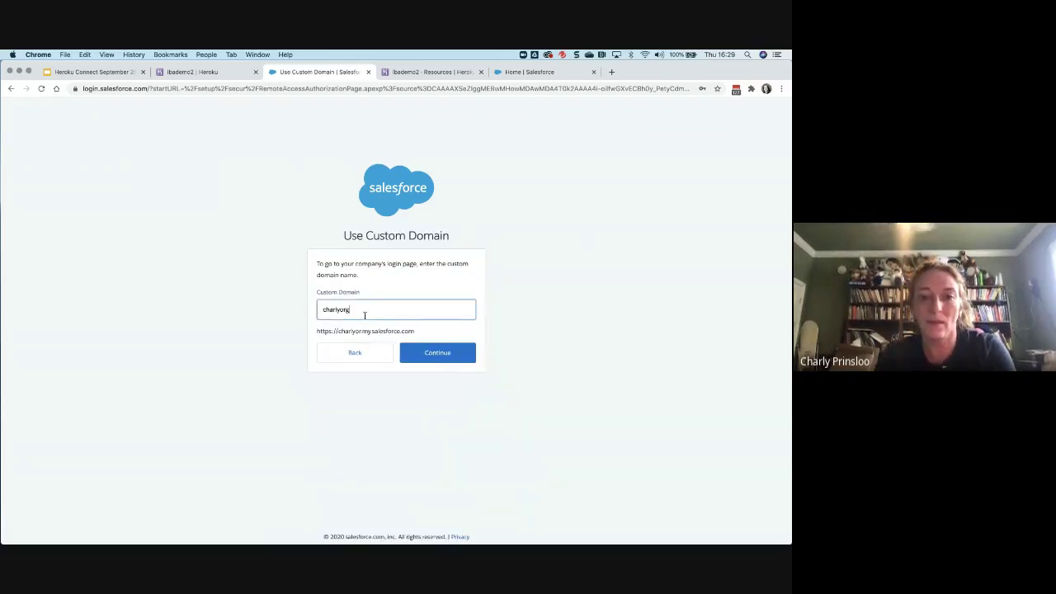
left_click(440, 354)
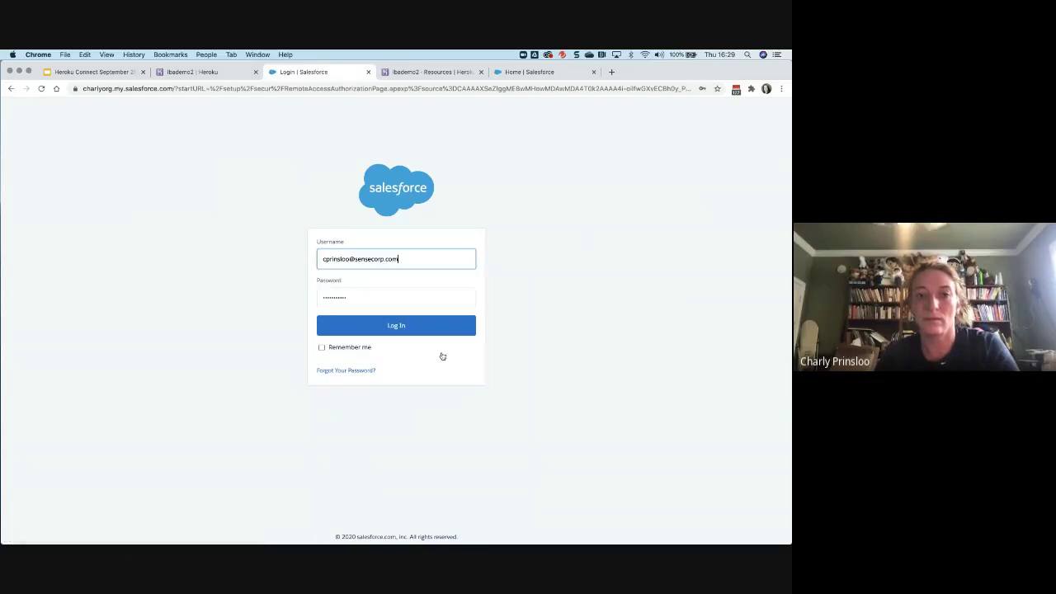
left_click(403, 329)
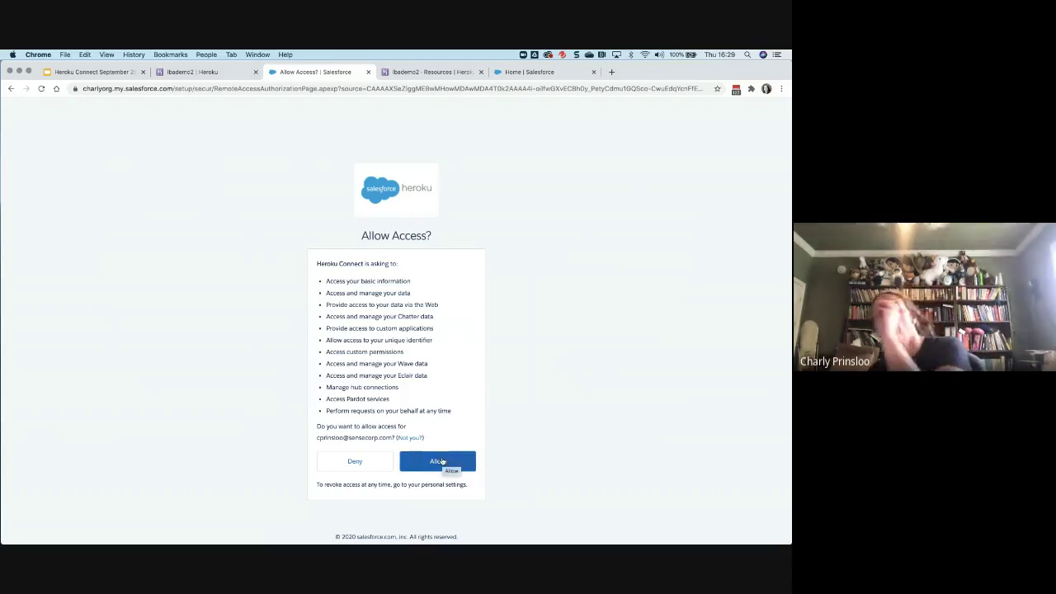
left_click(442, 461)
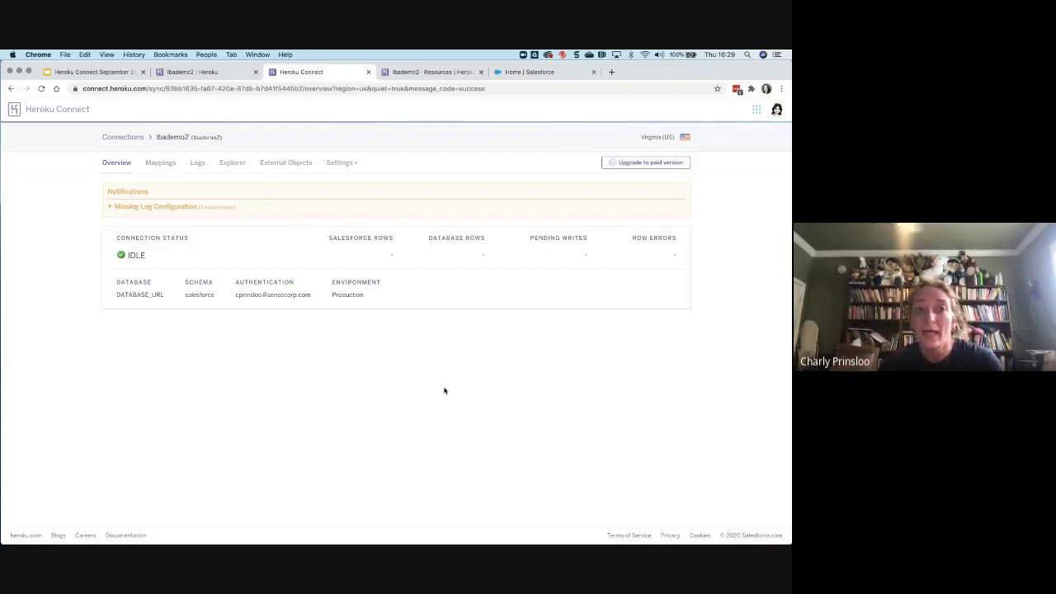
- Check that lbademo2's Mappings tab lists no objects, then go to Salesforce Home
left_click(161, 165)
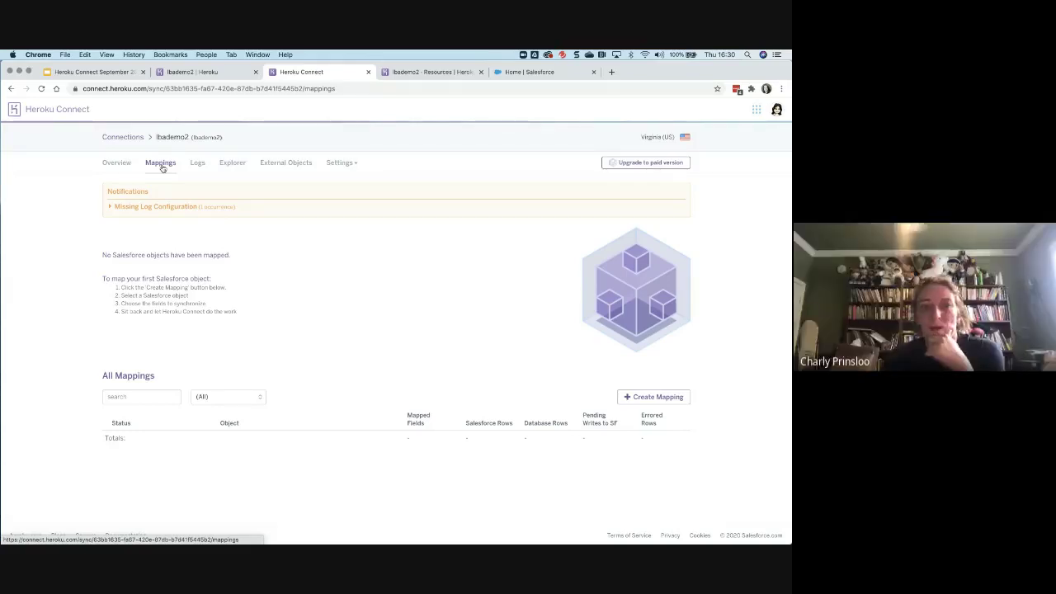
left_click(532, 72)
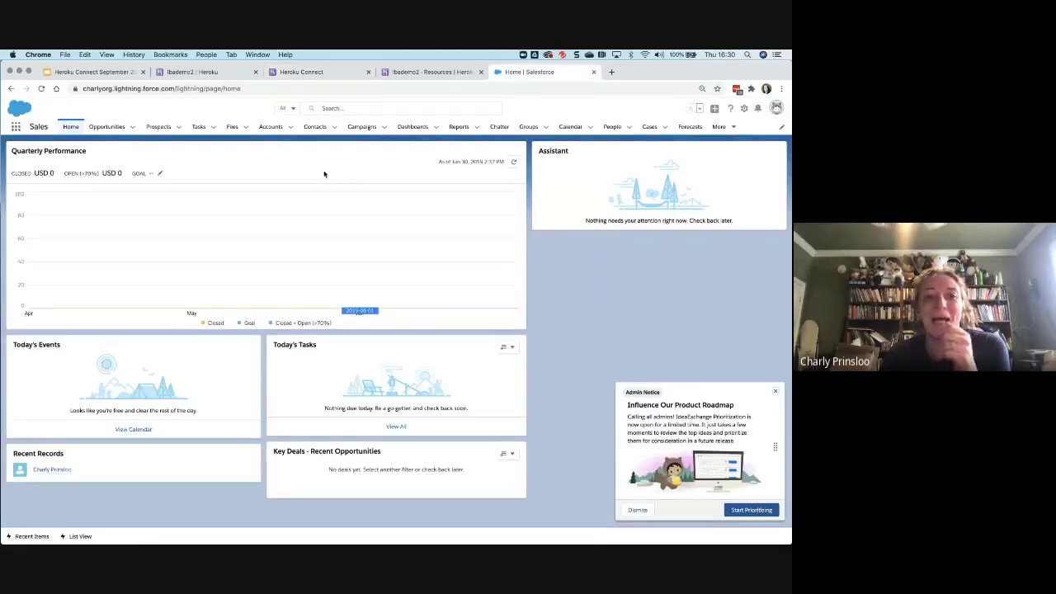
- Log back in to Salesforce and list All Accounts, showing the two existing accounts
left_click(269, 128)
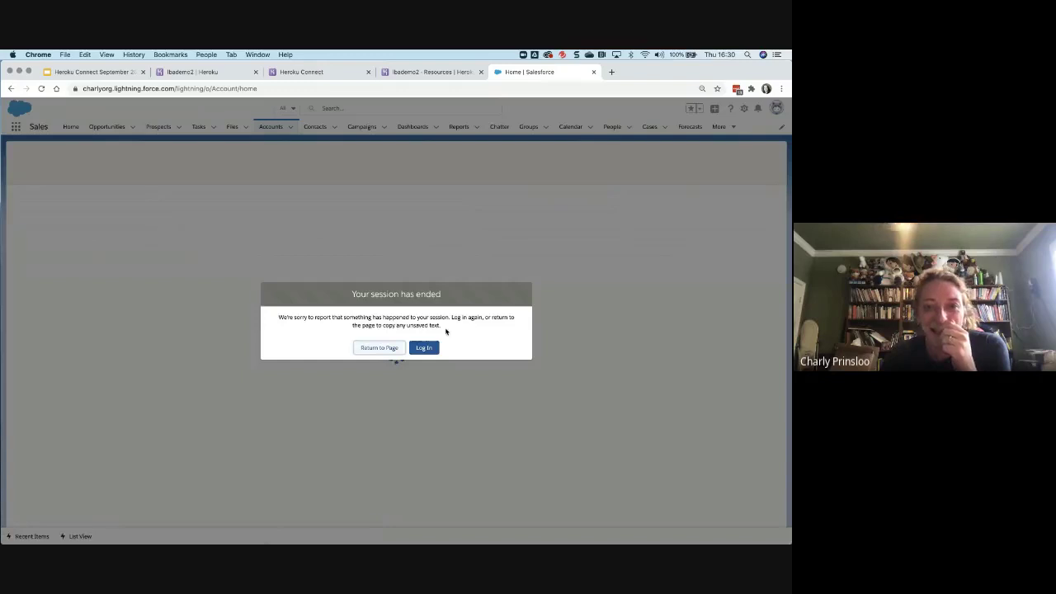
left_click(423, 347)
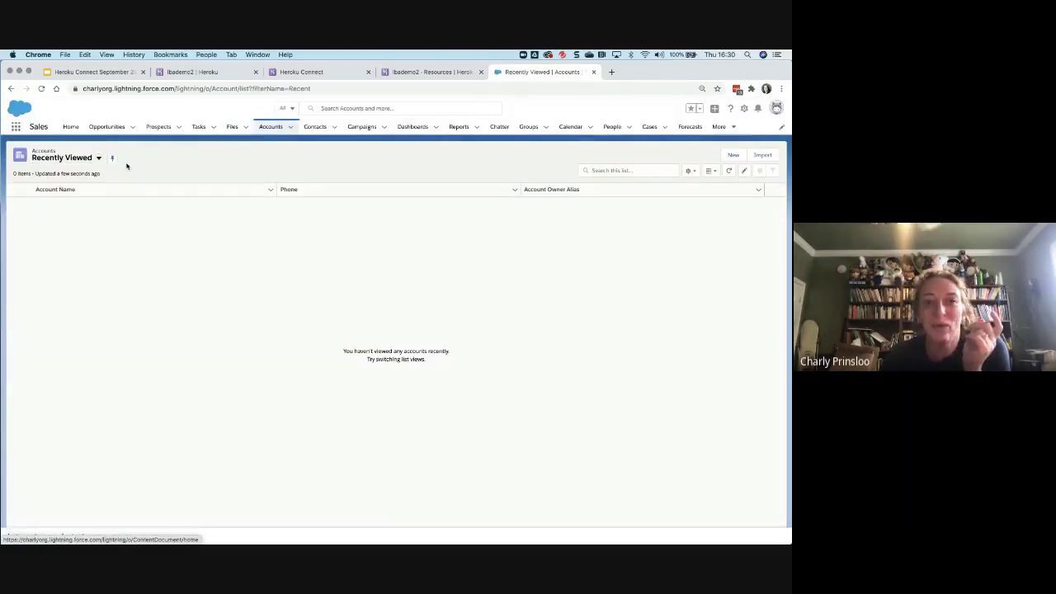
left_click(98, 158)
left_click(56, 187)
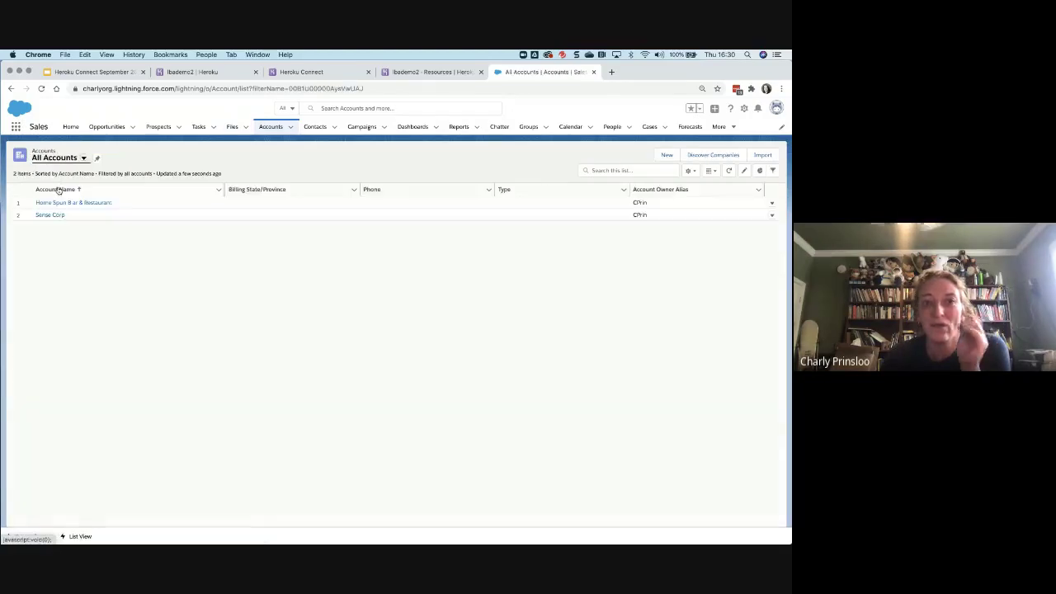
- Browse Contacts and All Opportunities (two opportunities), then return to the Heroku Connect mappings
left_click(314, 128)
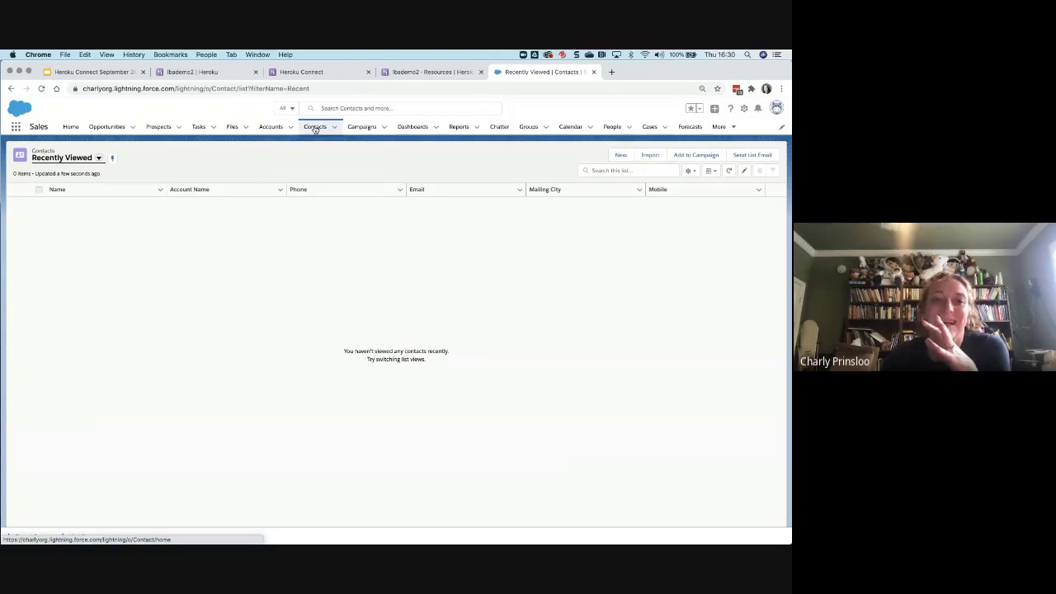
left_click(105, 128)
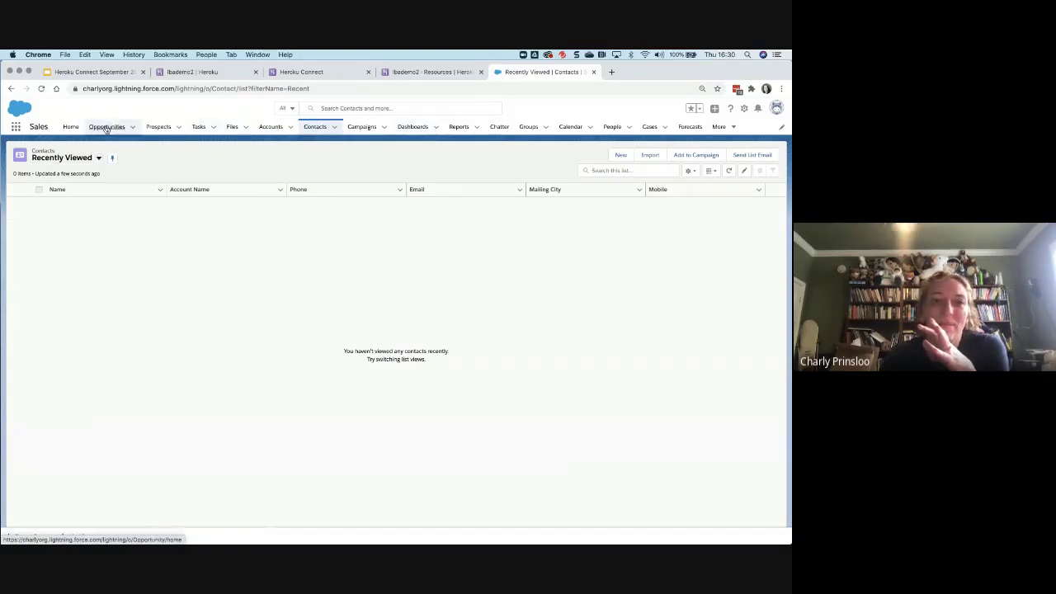
left_click(99, 158)
left_click(84, 184)
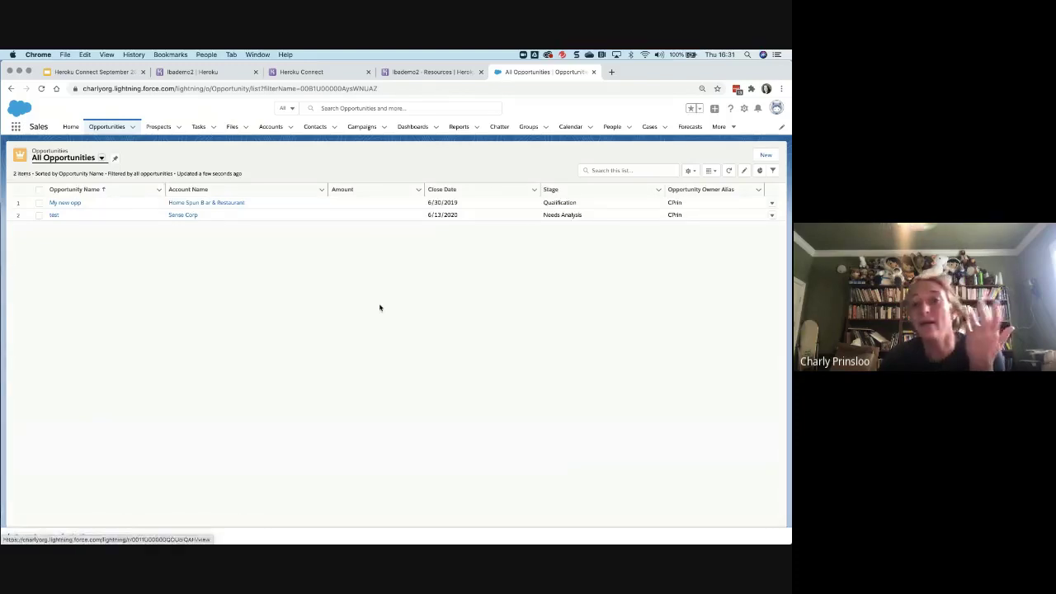
left_click(415, 72)
left_click(311, 75)
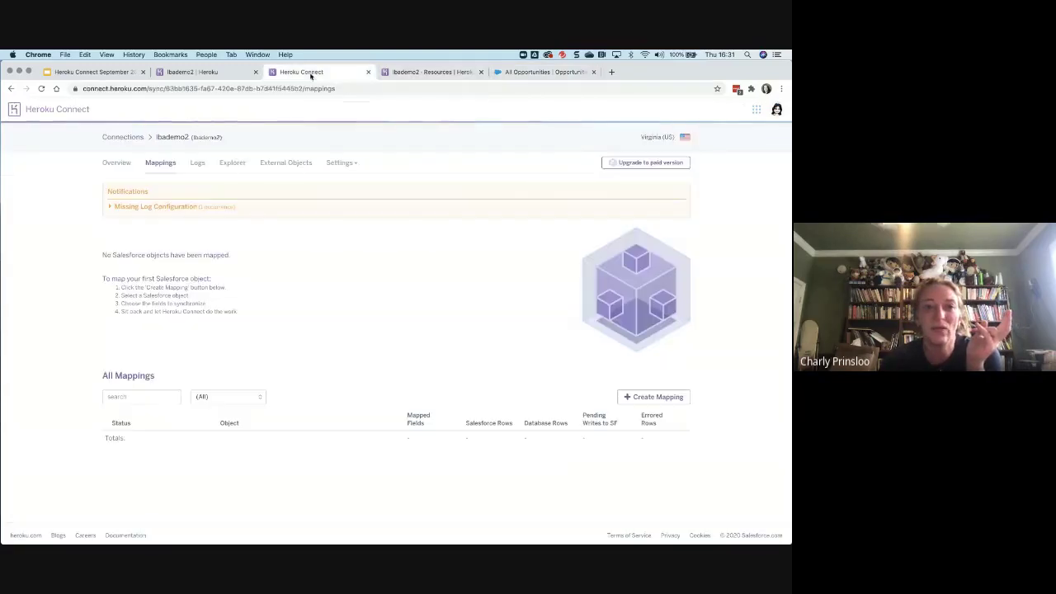
- Create a new mapping by searching 'account' and selecting the Account object
left_click(667, 399)
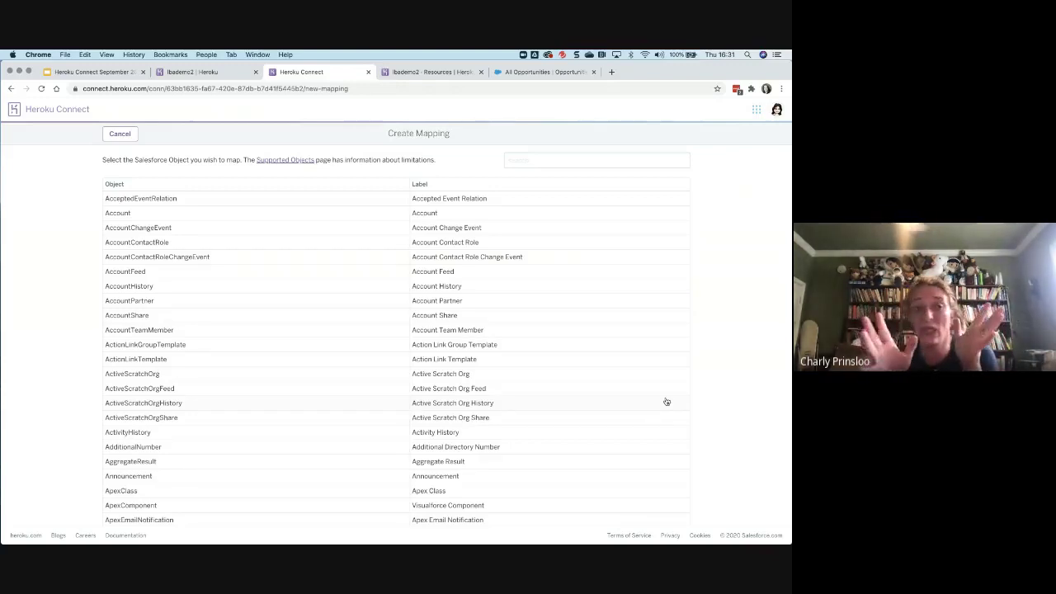
left_click(576, 164)
type("account")
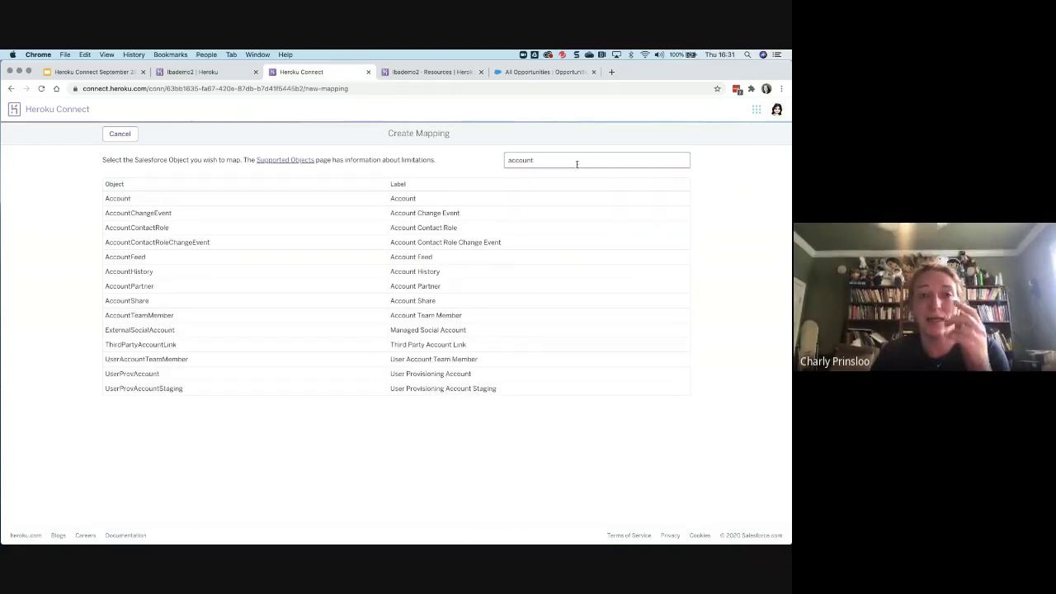
left_click(260, 198)
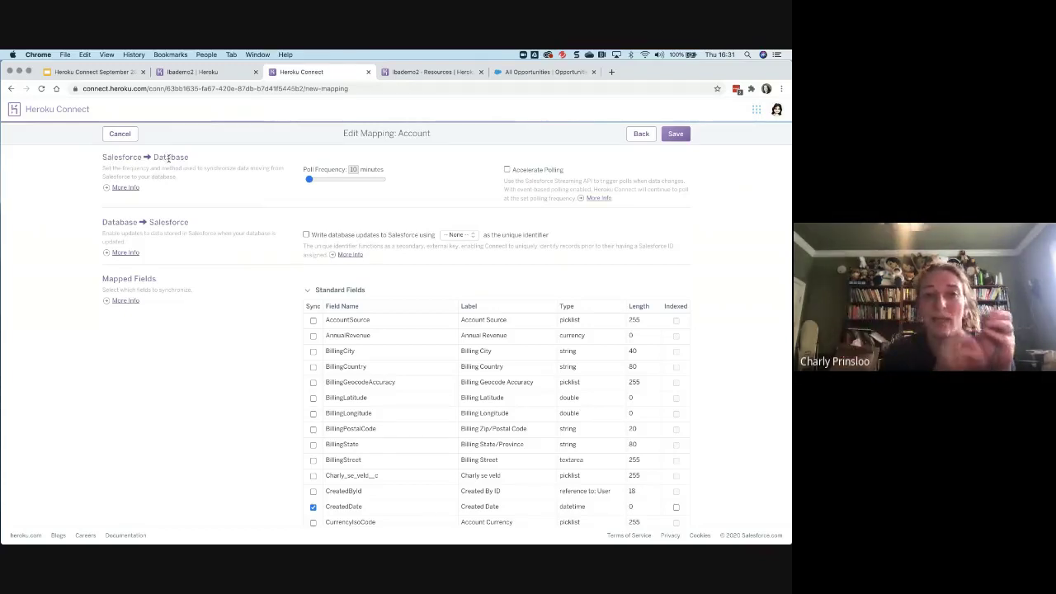
- Lengthen the Account poll interval, enable writing updates to Salesforce, and inspect unique identifier options
left_click_drag(325, 184, 274, 186)
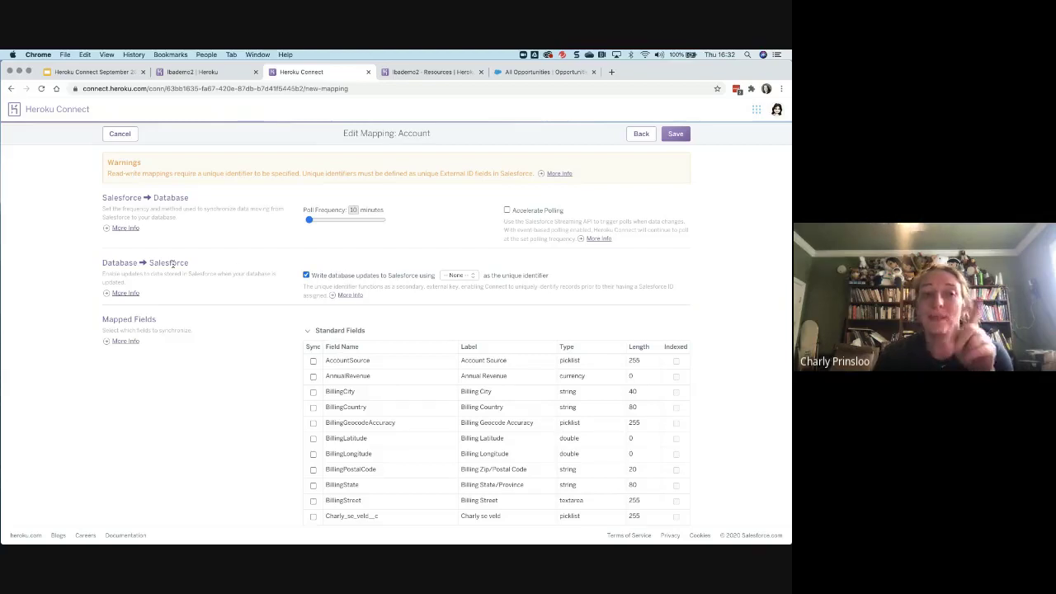
left_click_drag(107, 173, 306, 175)
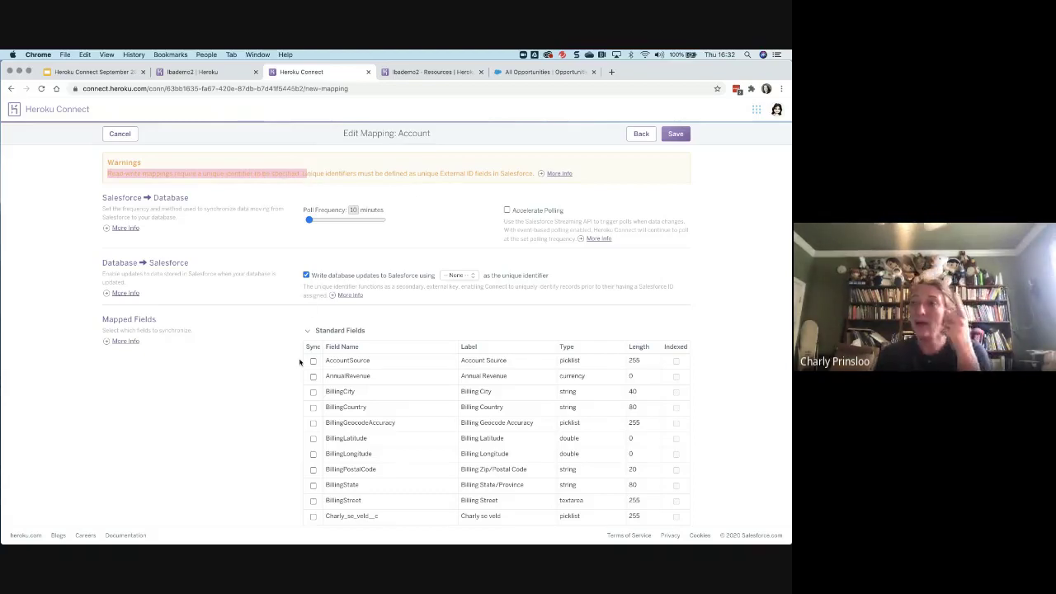
left_click(229, 333)
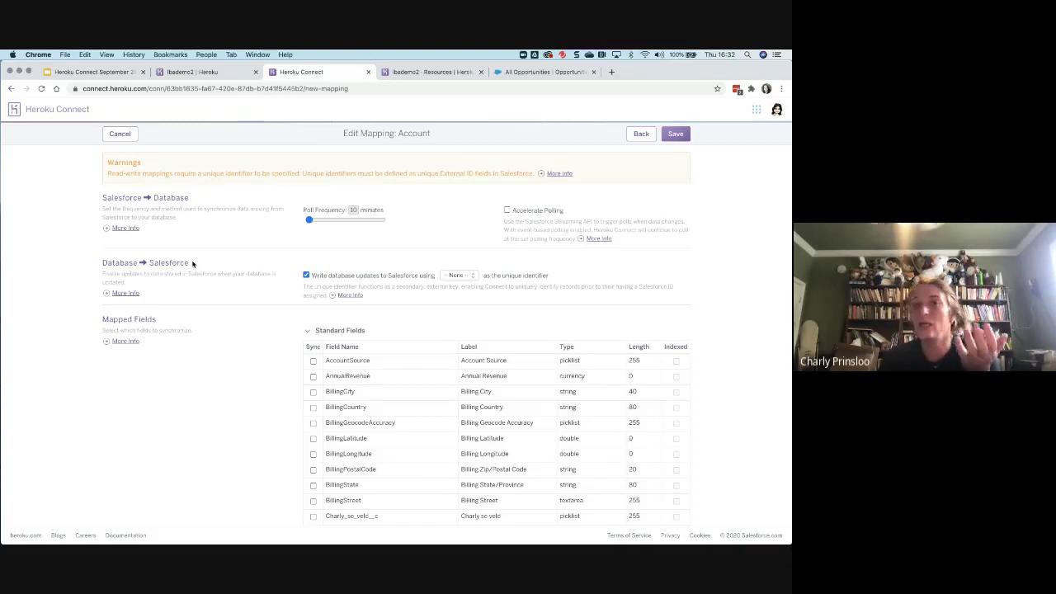
left_click(456, 276)
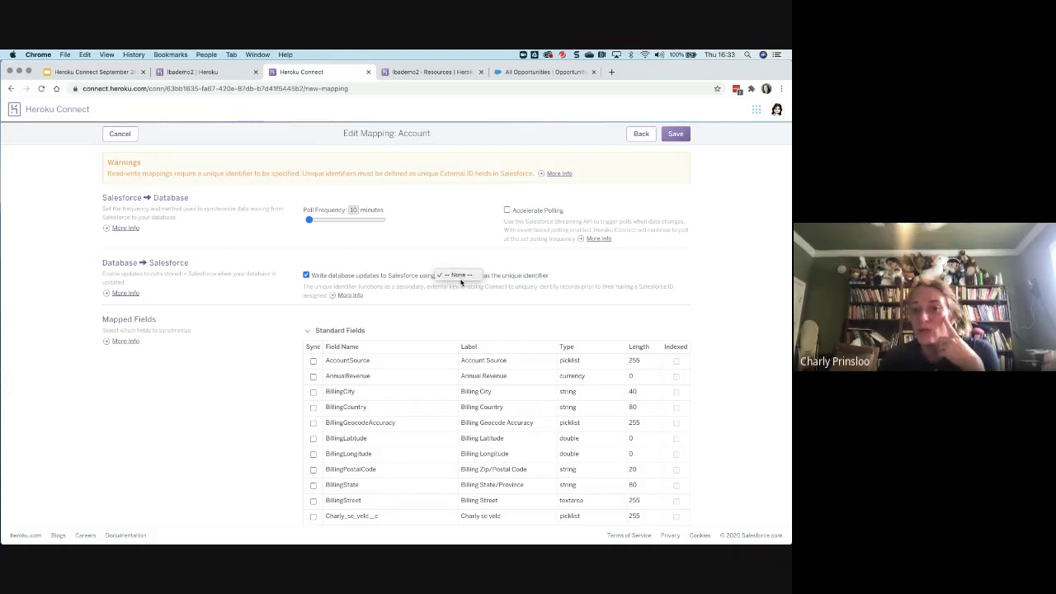
- Mark the Account Name field as Indexed, keeping the unique identifier at -- None --
left_click(461, 294)
scroll(461, 295, "down", 3)
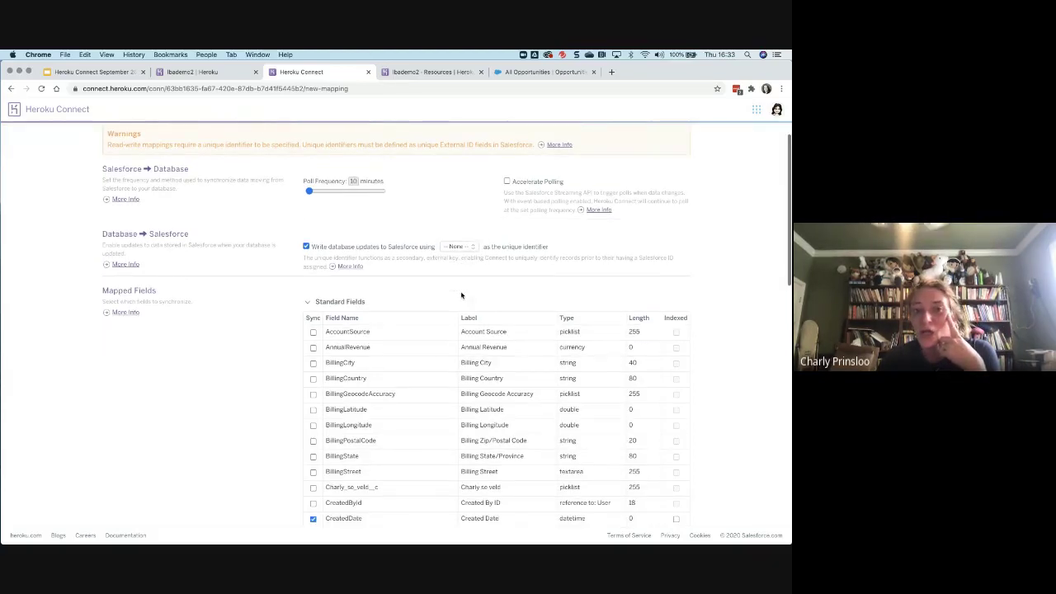
scroll(461, 295, "down", 3)
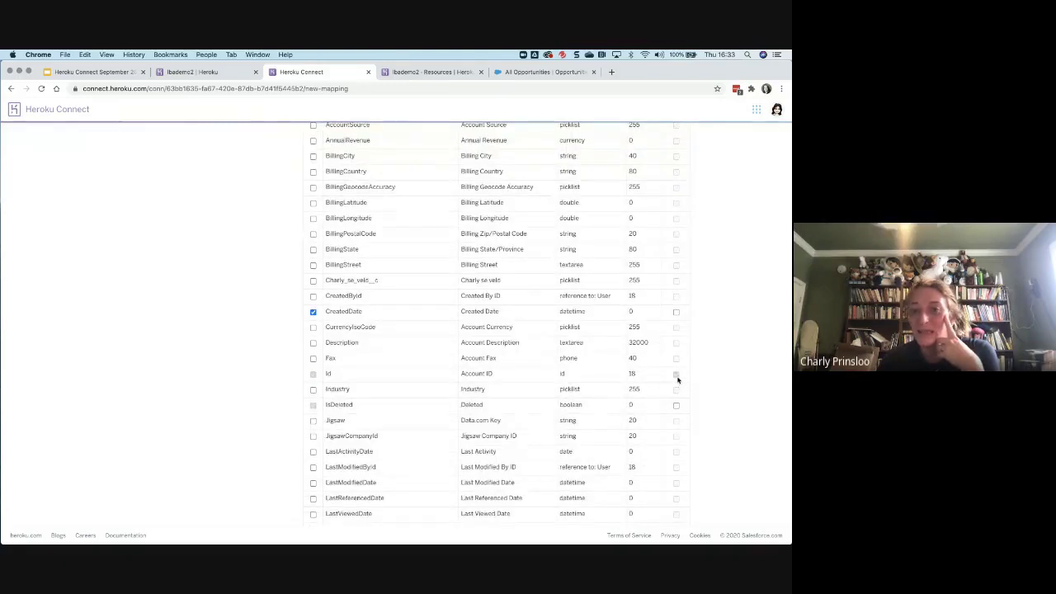
scroll(593, 429, "down", 3)
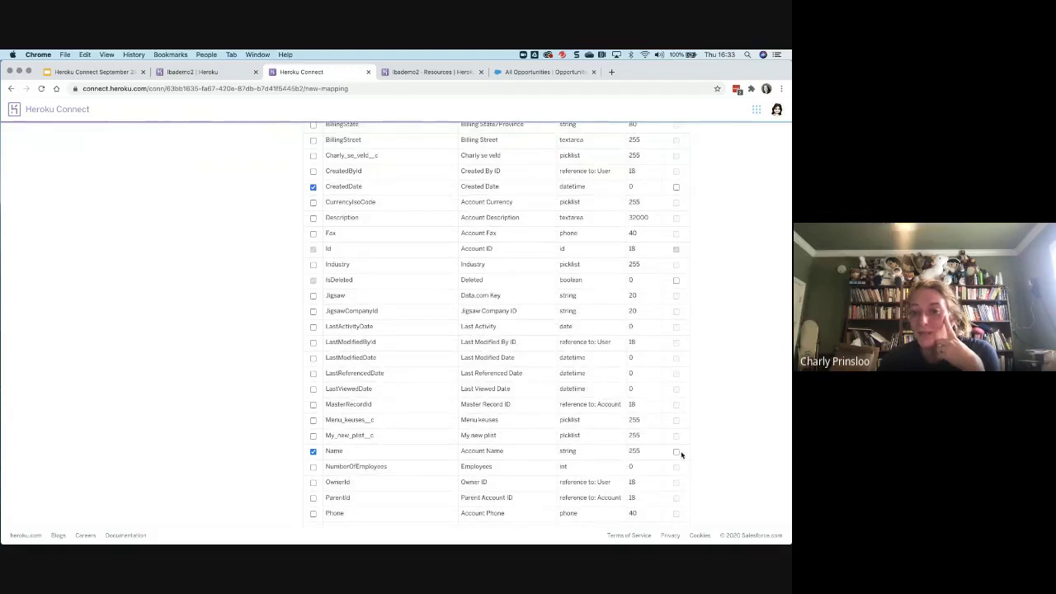
left_click(676, 452)
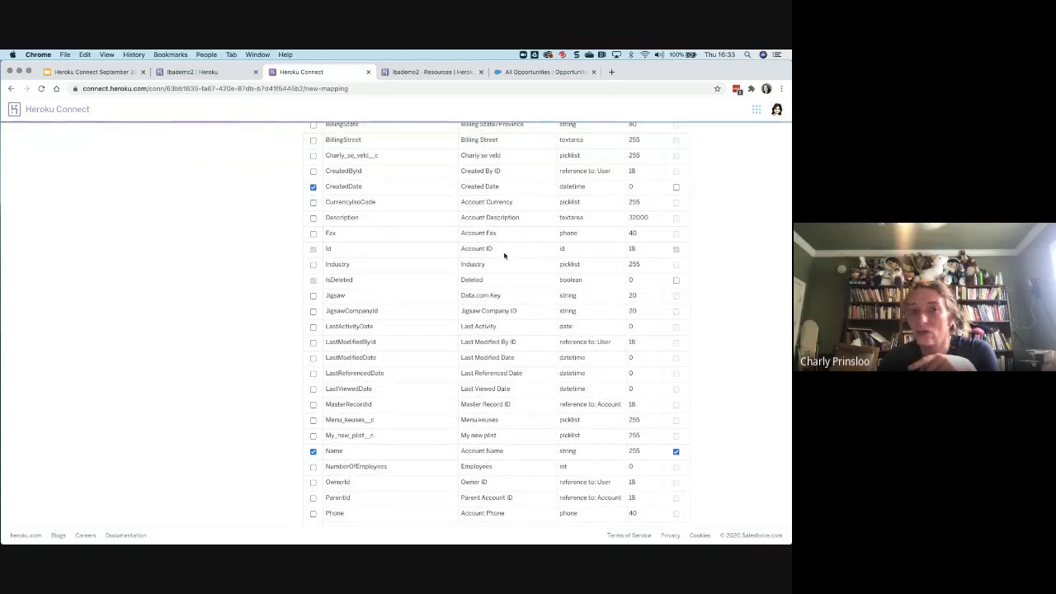
scroll(504, 256, "up", 6)
left_click(458, 275)
left_click(463, 303)
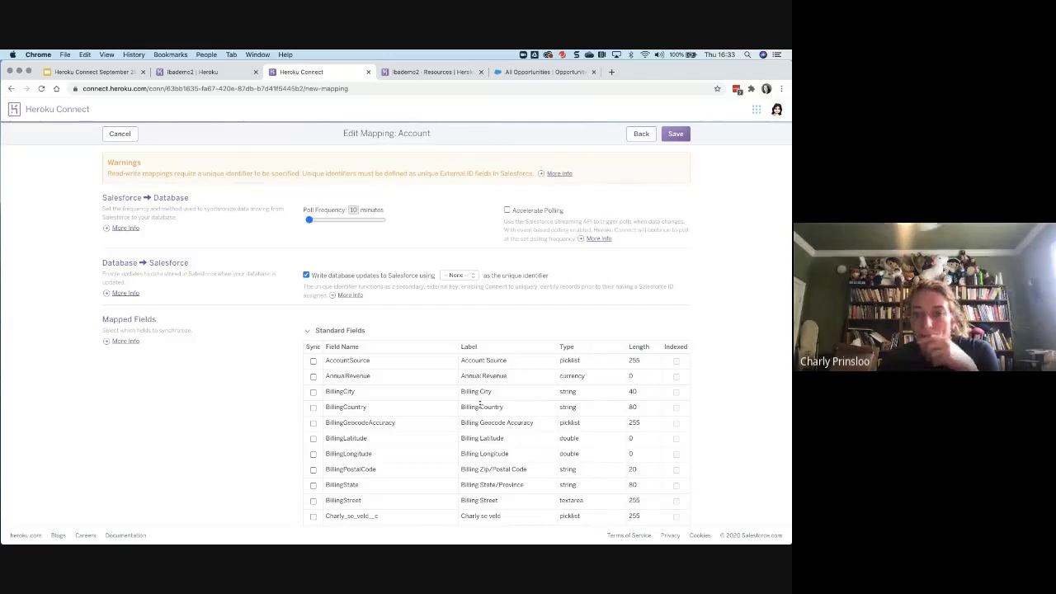
scroll(483, 405, "down", 5)
scroll(479, 404, "down", 2)
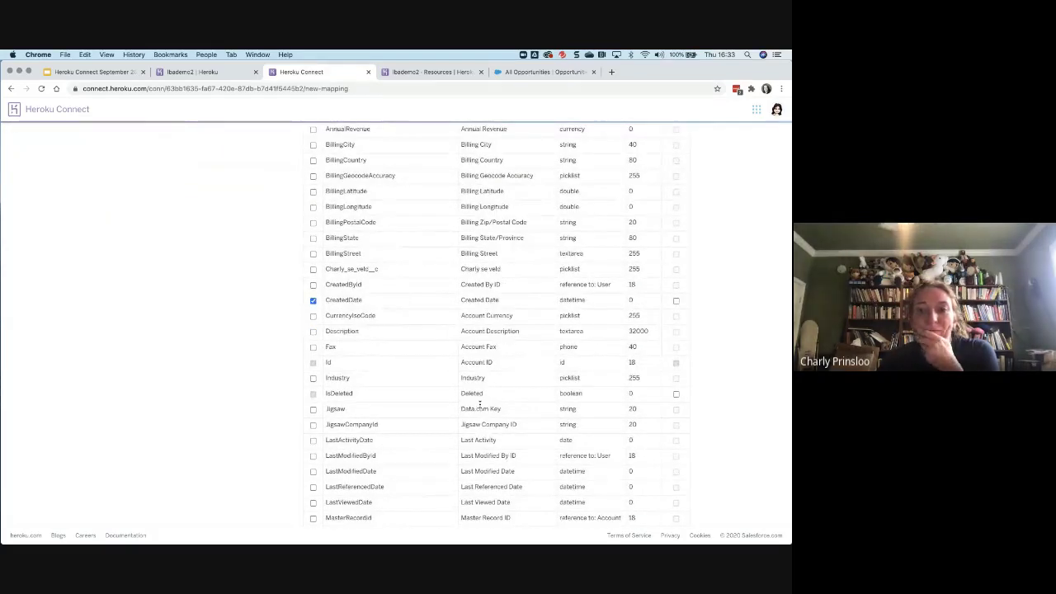
scroll(480, 404, "up", 7)
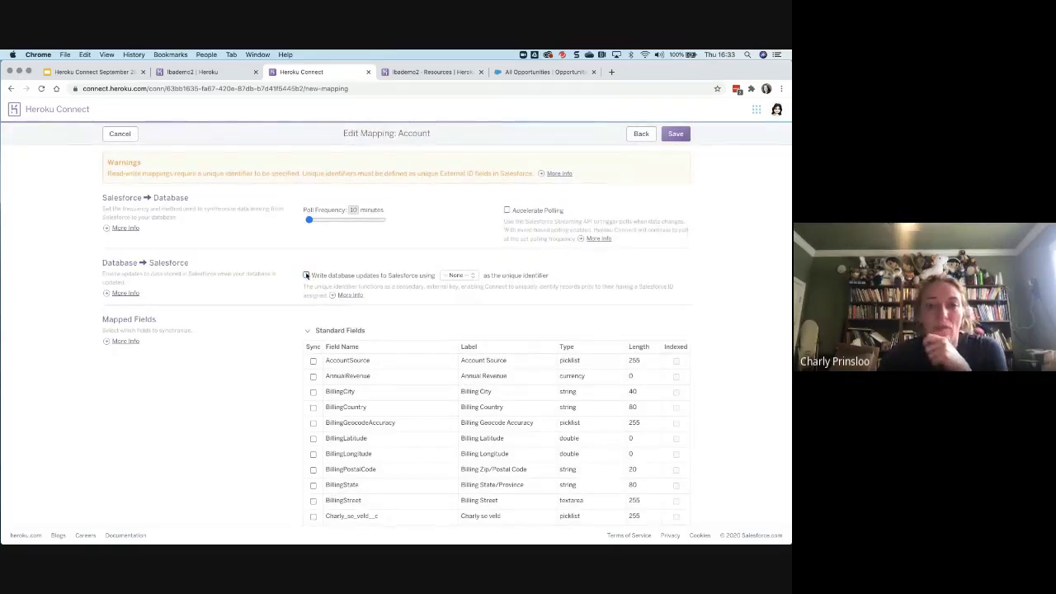
- Tick Sync for the OwnerId, ShippingStreet, ShippingState and Type fields
scroll(266, 354, "down", 1)
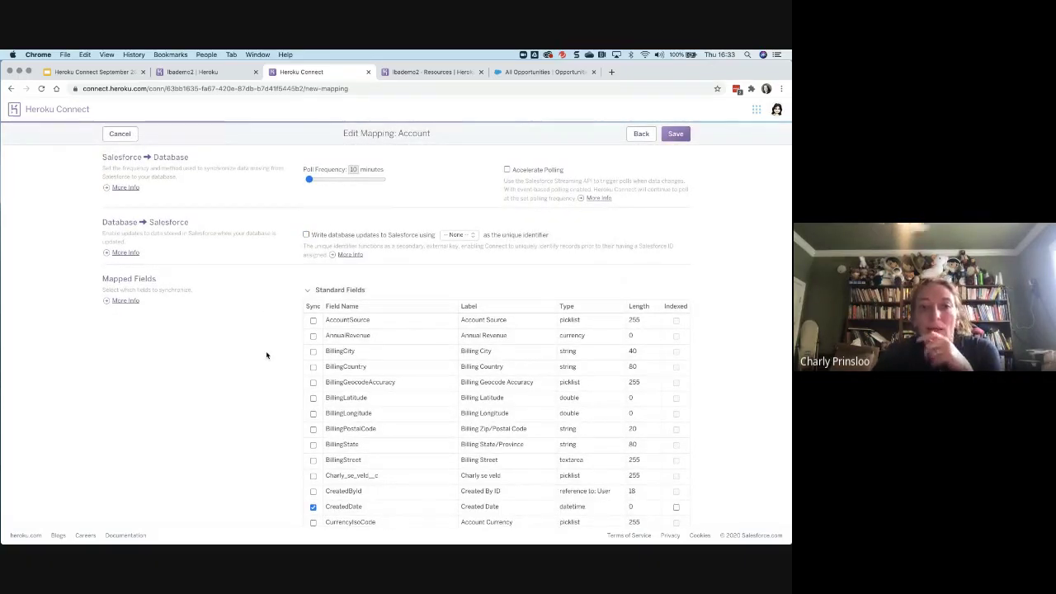
scroll(266, 354, "down", 3)
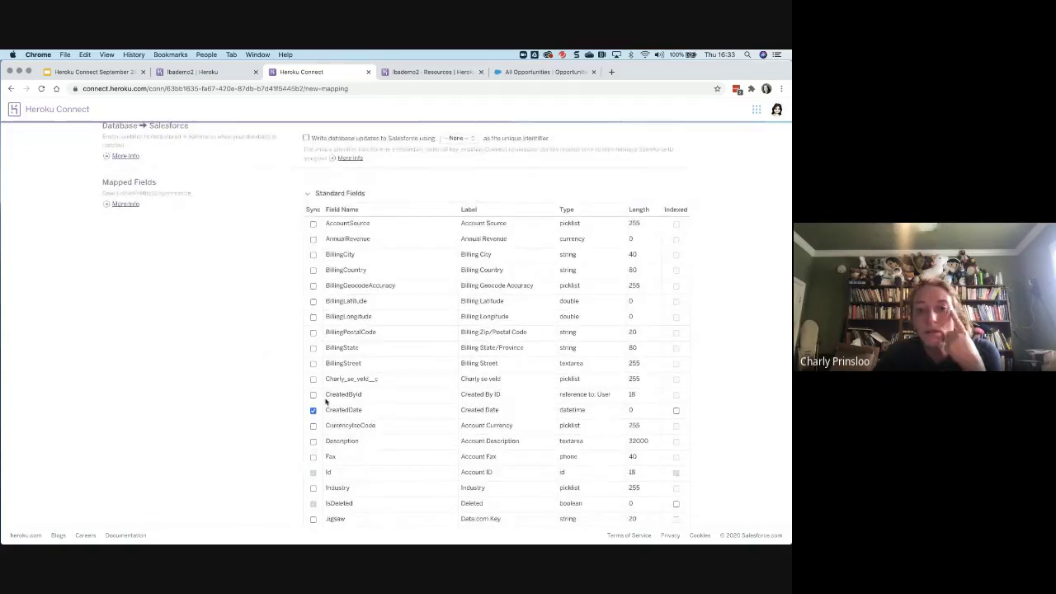
scroll(327, 468, "down", 7)
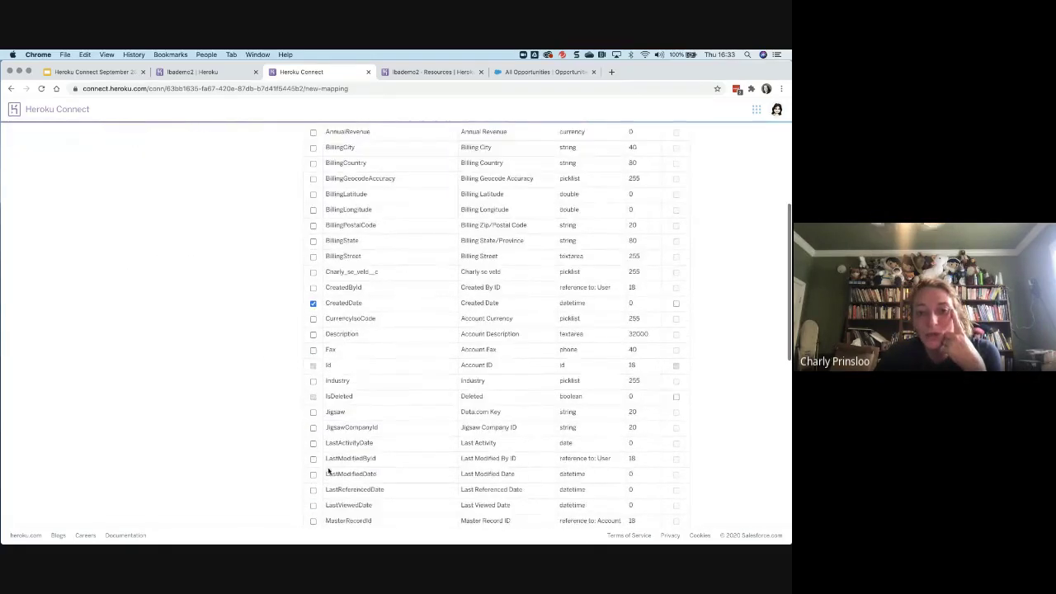
scroll(327, 470, "down", 3)
left_click(313, 352)
scroll(330, 445, "down", 4)
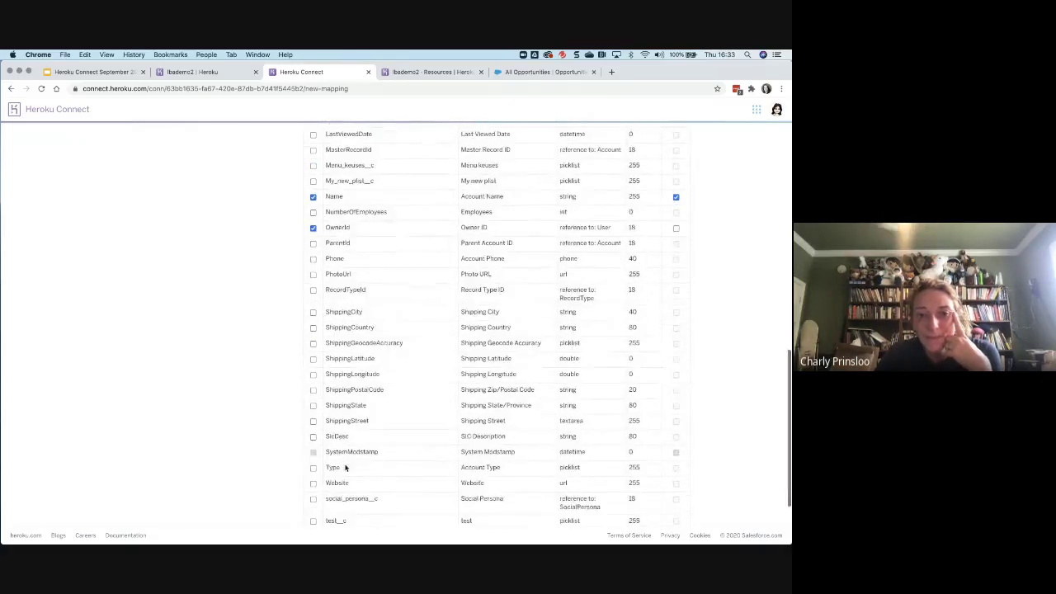
left_click(313, 420)
left_click(313, 405)
left_click(312, 468)
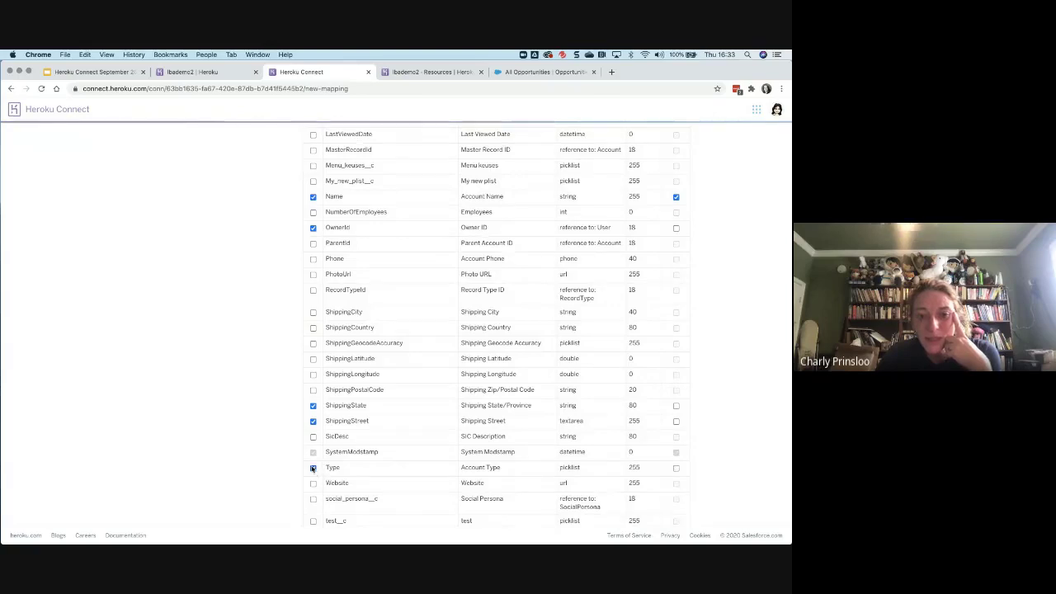
- Also sync Website and Description, then save the Account mapping
scroll(312, 468, "down", 1)
scroll(312, 469, "up", 1)
scroll(312, 468, "up", 2)
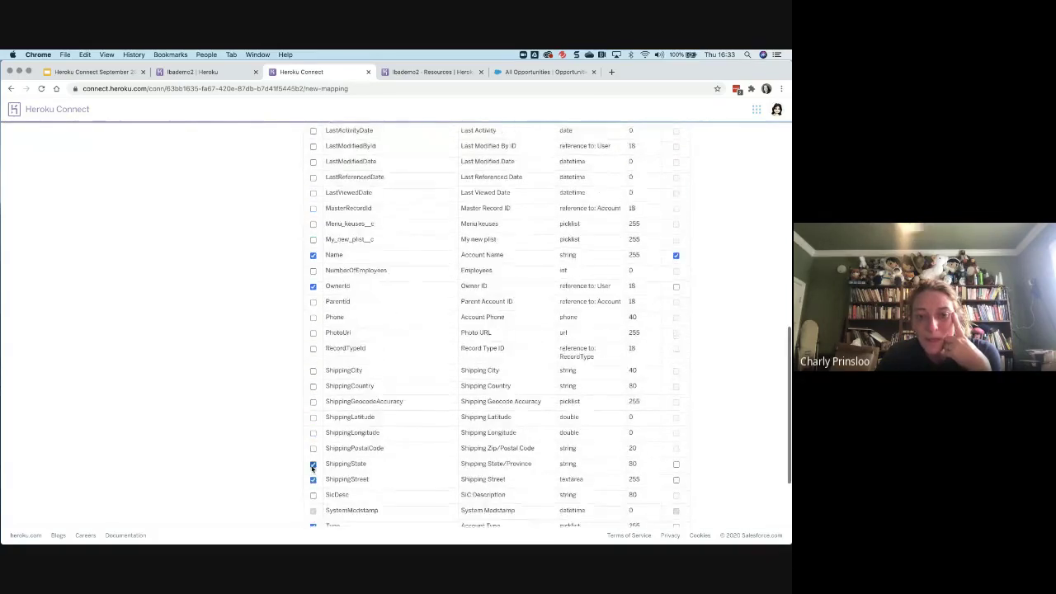
scroll(312, 474, "down", 3)
left_click(314, 438)
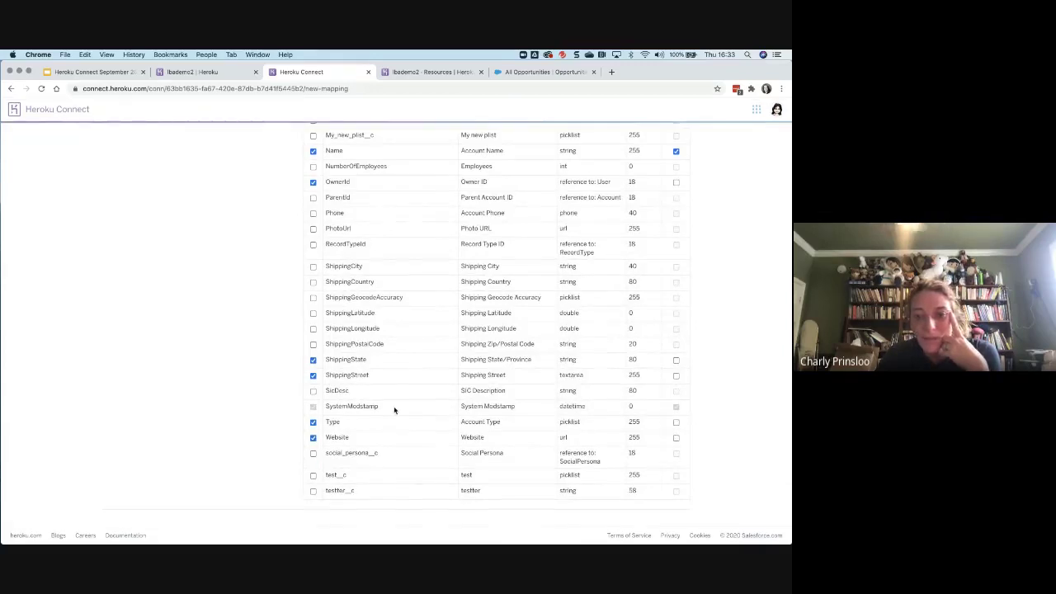
scroll(393, 408, "up", 3)
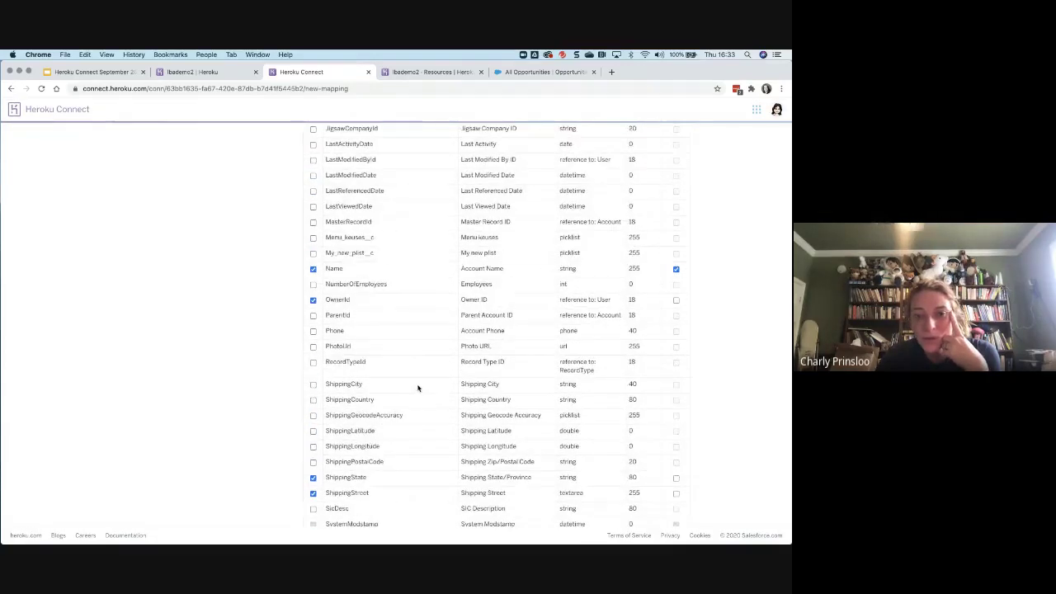
scroll(417, 388, "up", 1)
scroll(417, 388, "up", 6)
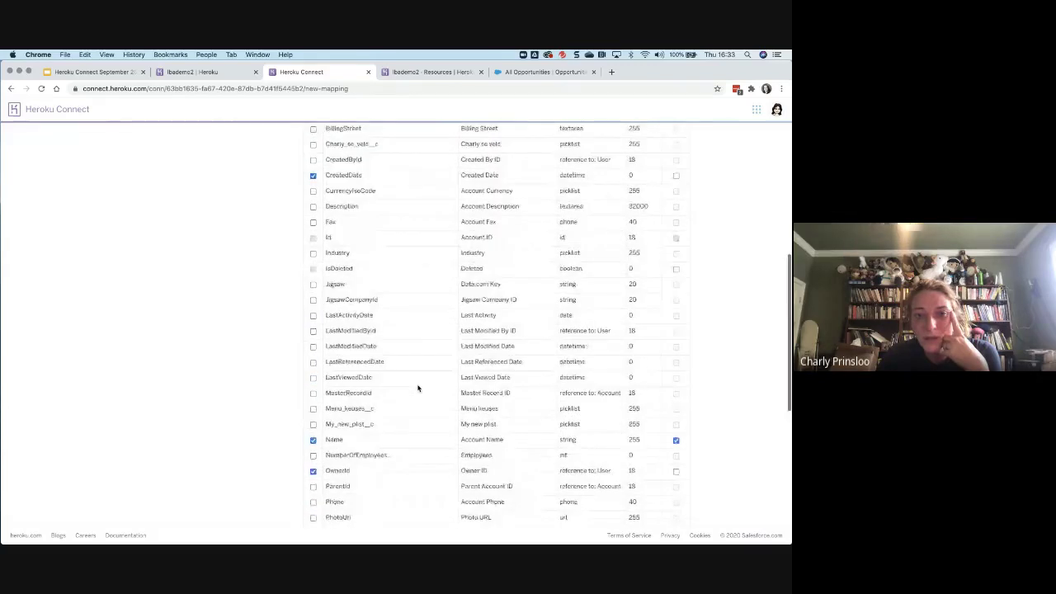
left_click(313, 364)
scroll(251, 376, "up", 1)
scroll(252, 376, "up", 4)
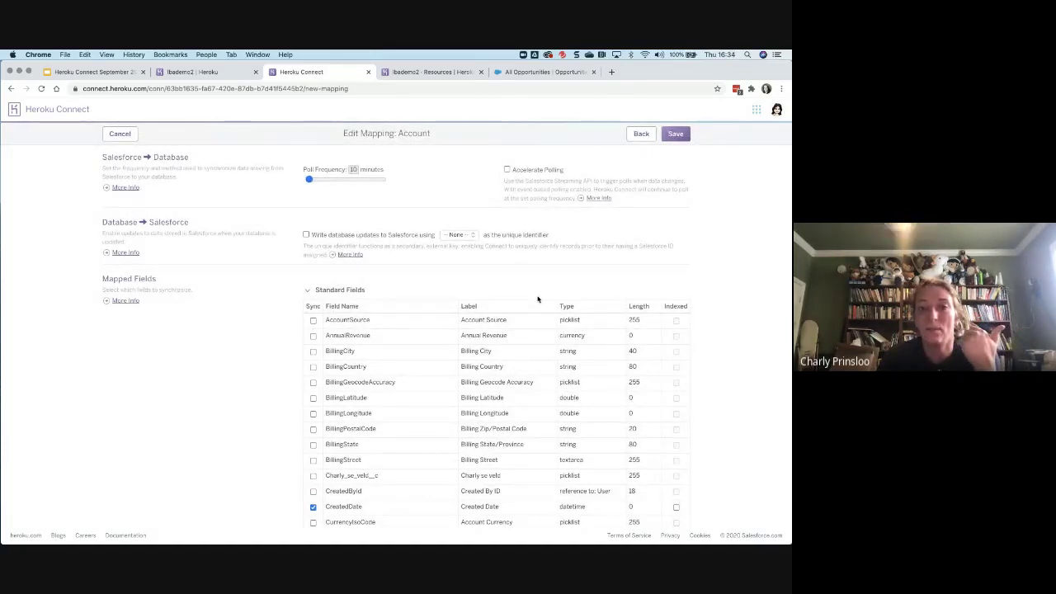
left_click(682, 134)
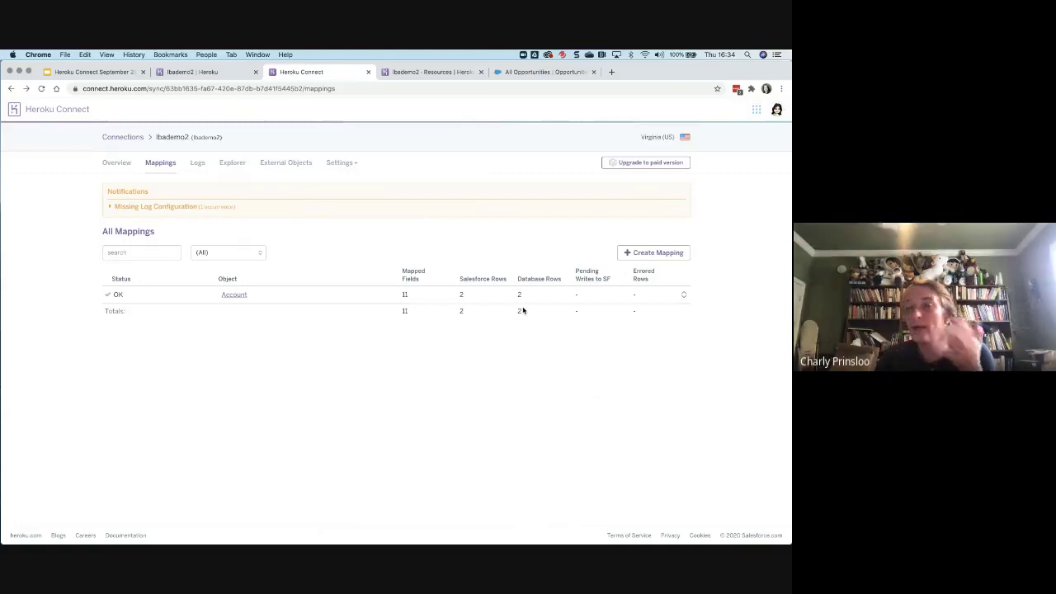
- Begin a second mapping from the Mappings tab to list the available Salesforce objects
left_click(650, 253)
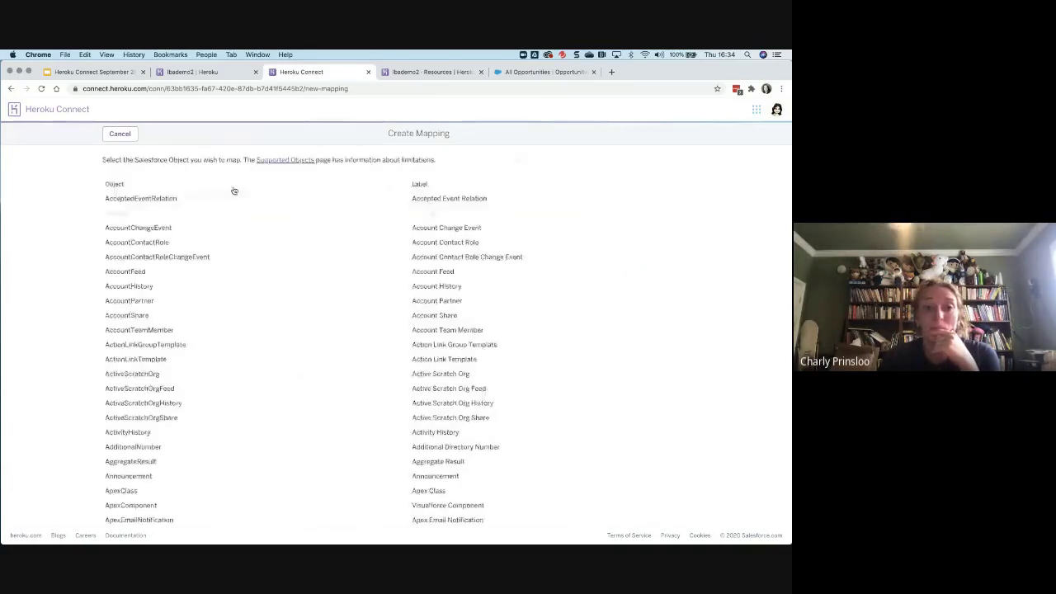
- Search 'oppo' and choose Opportunity as the Salesforce object to map
left_click(532, 158)
type("oppo")
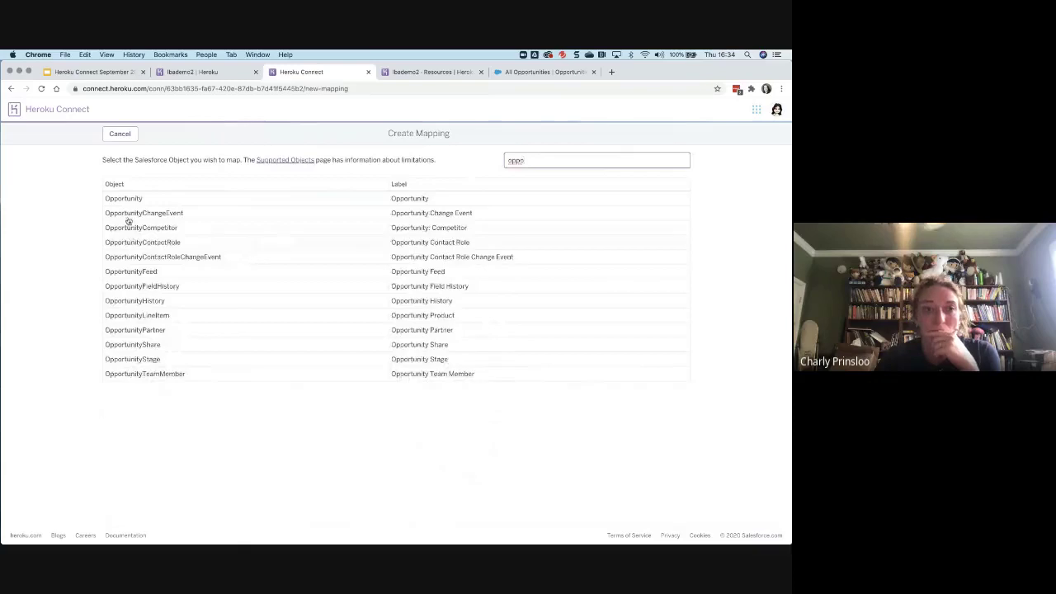
left_click(124, 198)
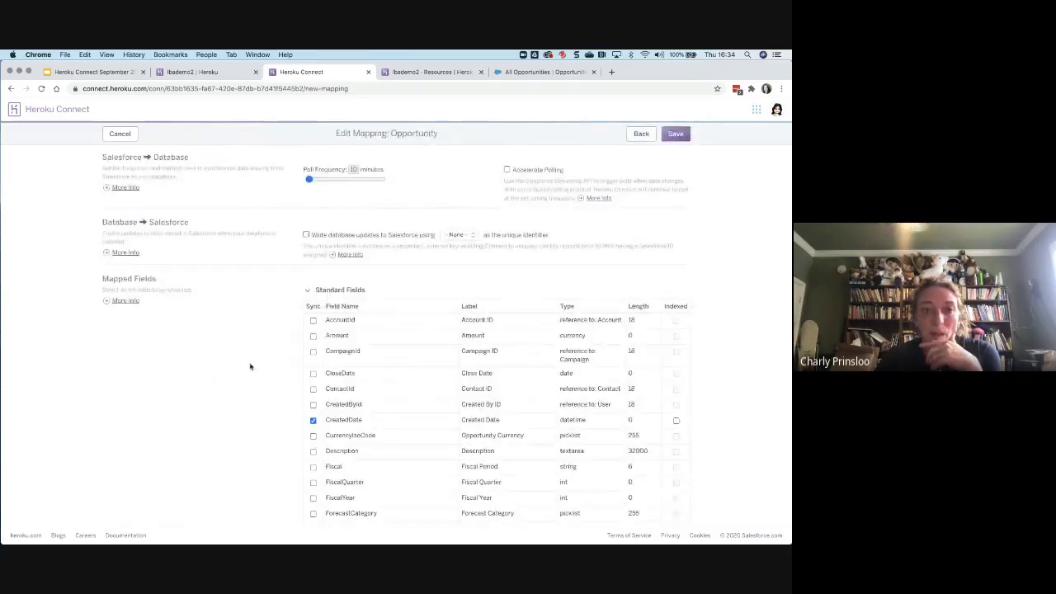
scroll(250, 366, "down", 2)
scroll(250, 366, "down", 2)
scroll(250, 366, "down", 3)
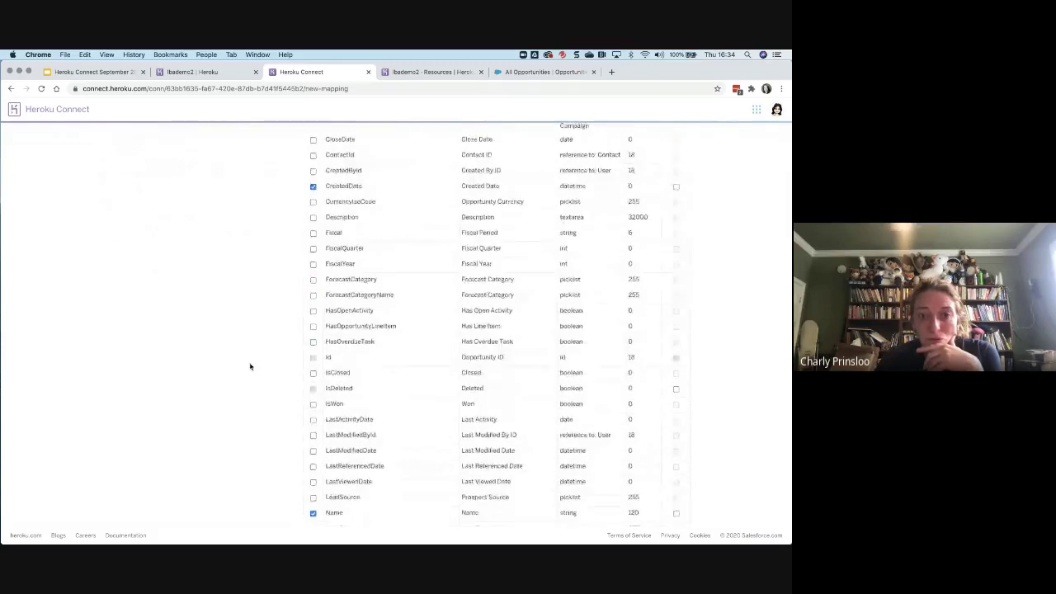
scroll(250, 366, "up", 3)
- Sync the AccountId, Amount, CloseDate and StageName fields and save the Opportunity mapping
left_click(313, 218)
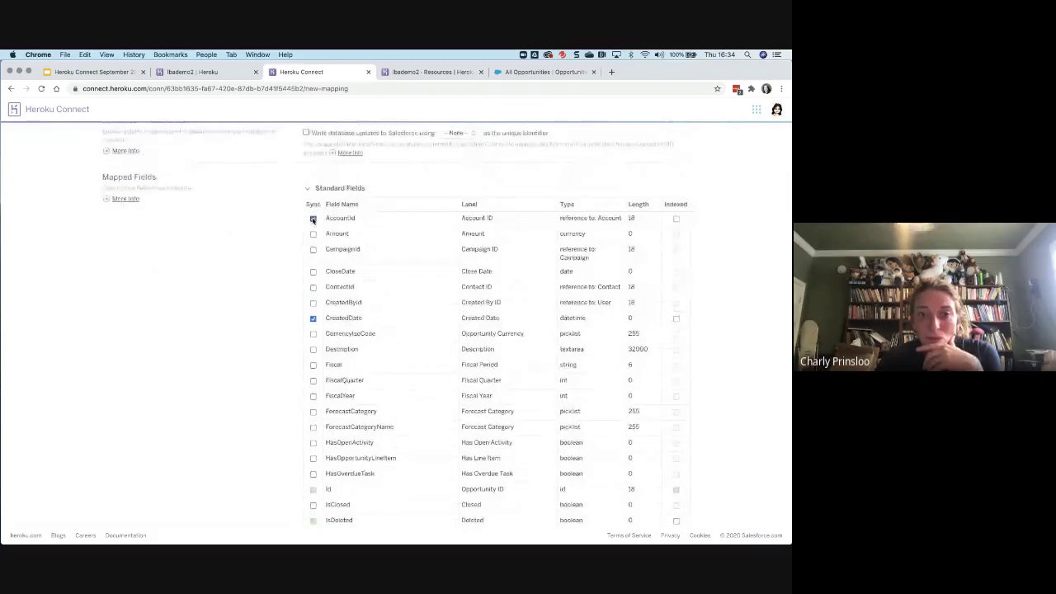
scroll(296, 416, "down", 5)
scroll(296, 419, "up", 5)
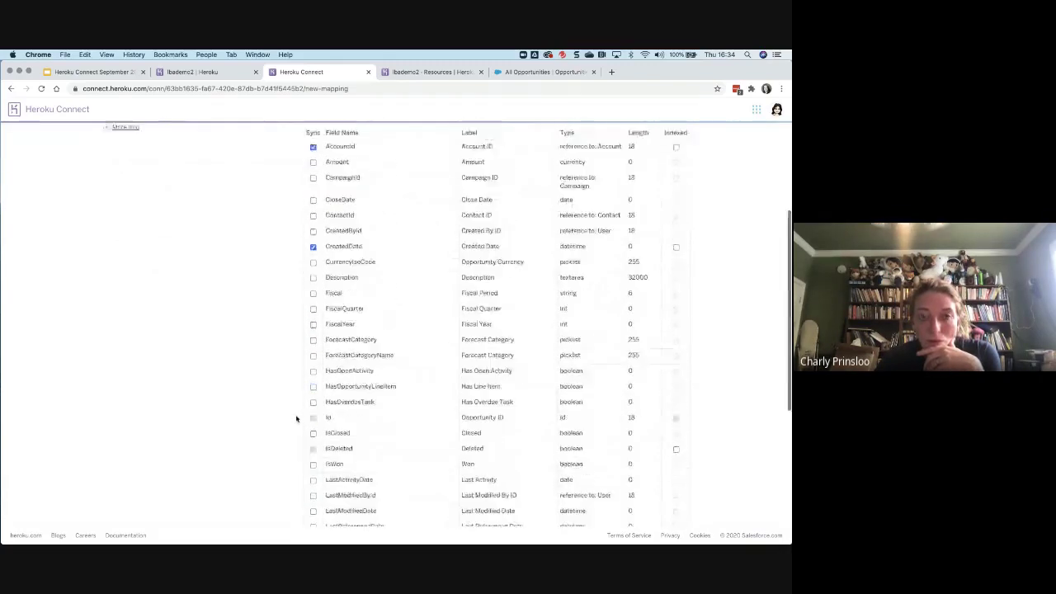
left_click(312, 218)
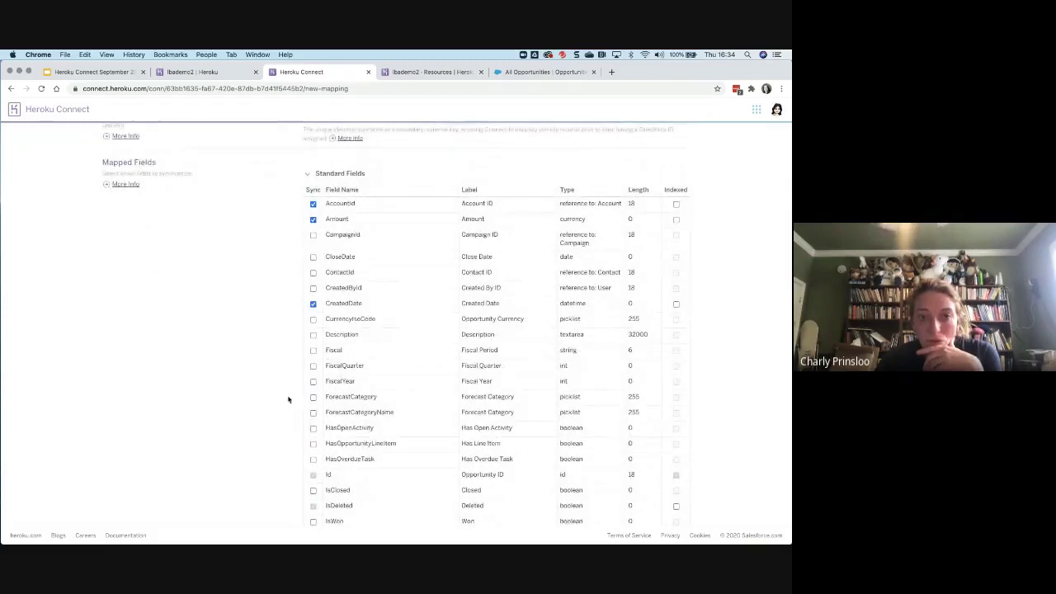
left_click(313, 256)
scroll(306, 381, "down", 4)
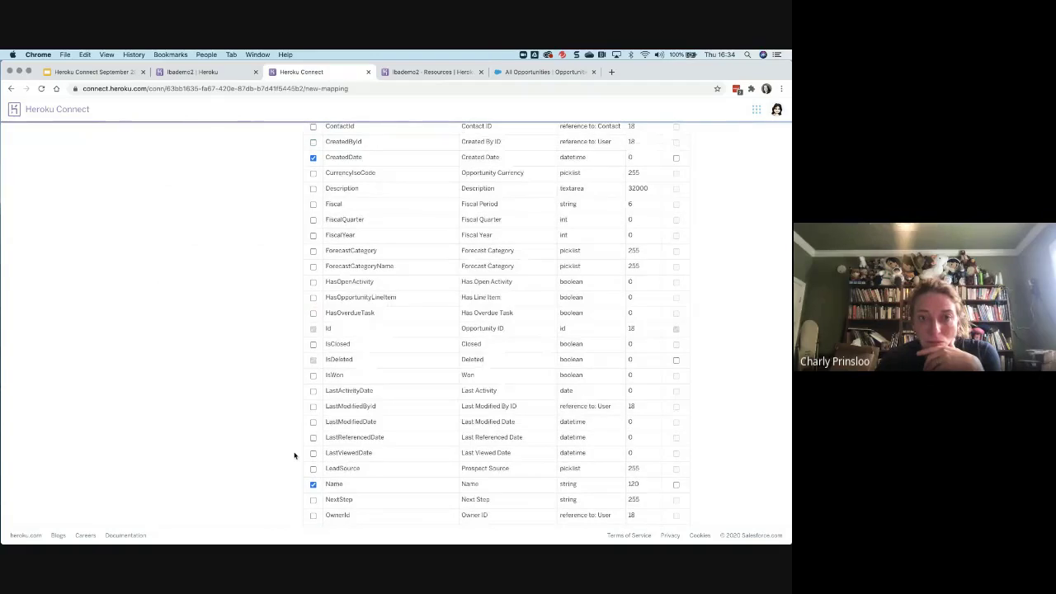
scroll(295, 455, "down", 4)
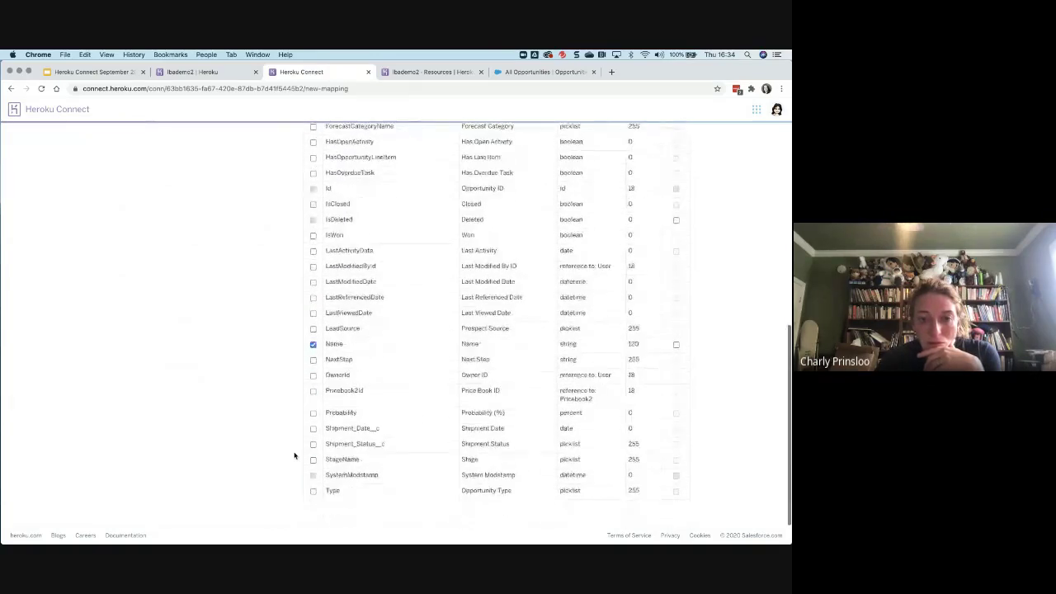
left_click(313, 460)
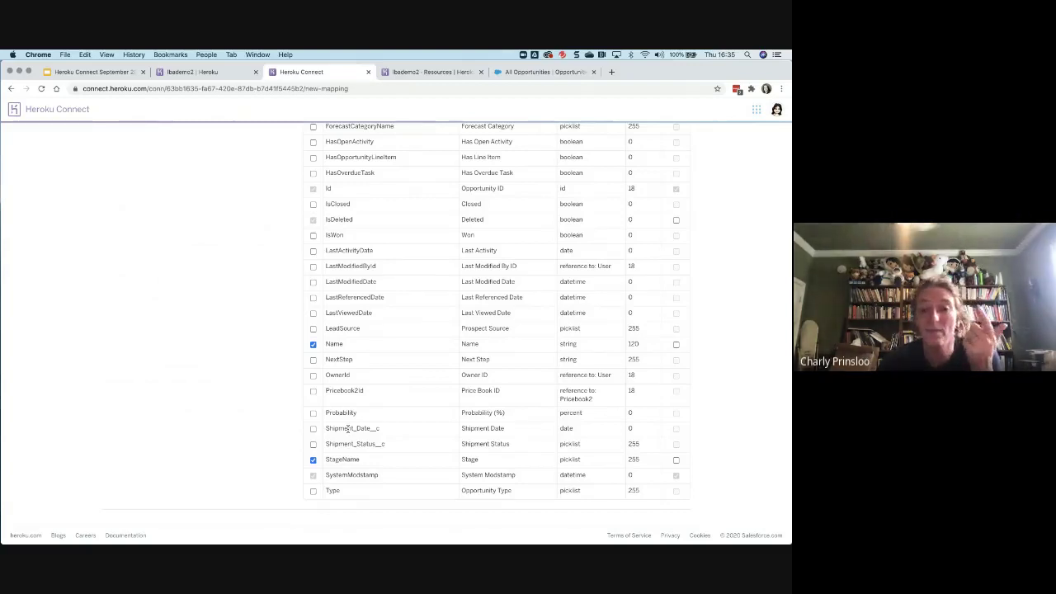
scroll(353, 491, "up", 5)
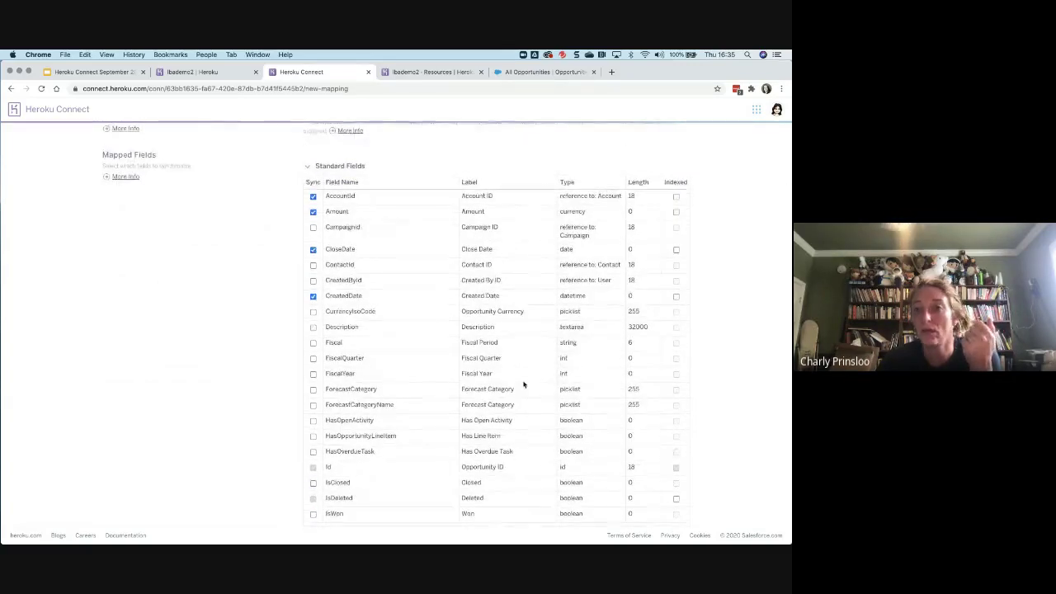
scroll(523, 385, "up", 3)
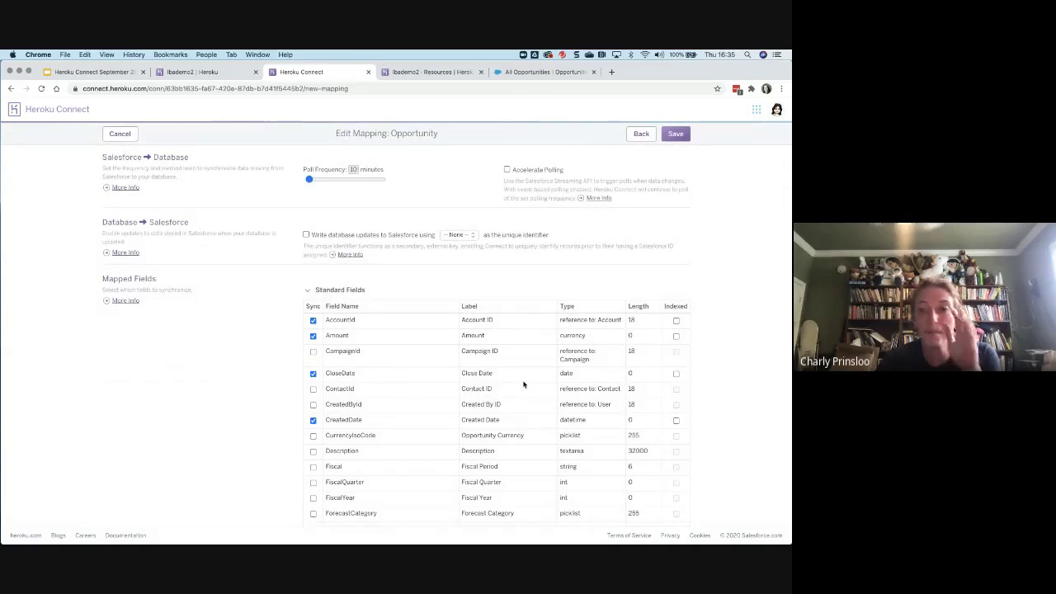
left_click(682, 135)
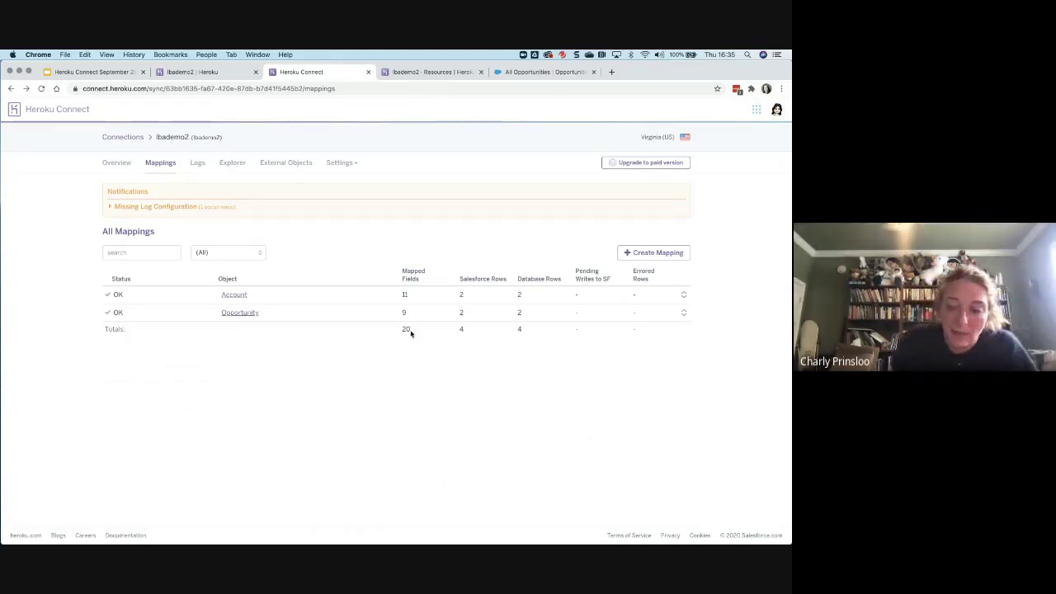
- Open the connection's Explorer to browse the synced Account records
left_click(234, 164)
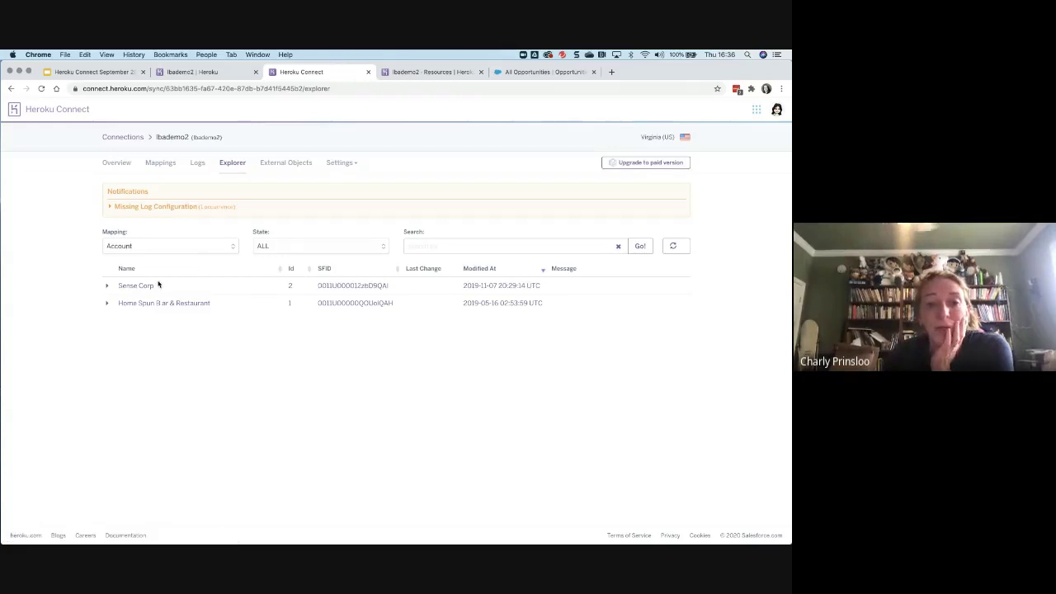
left_click(107, 286)
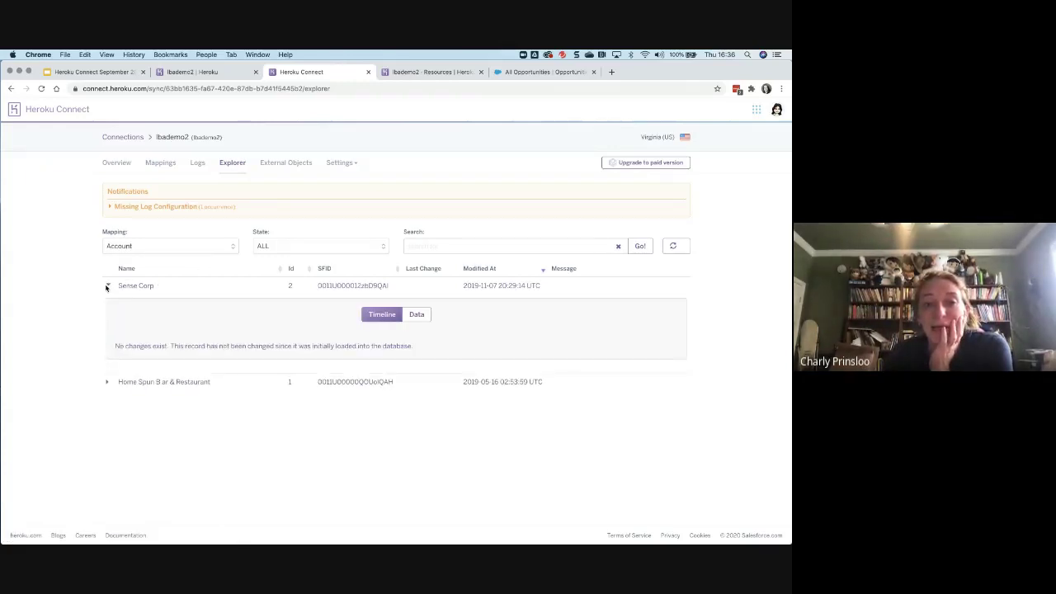
left_click(107, 287)
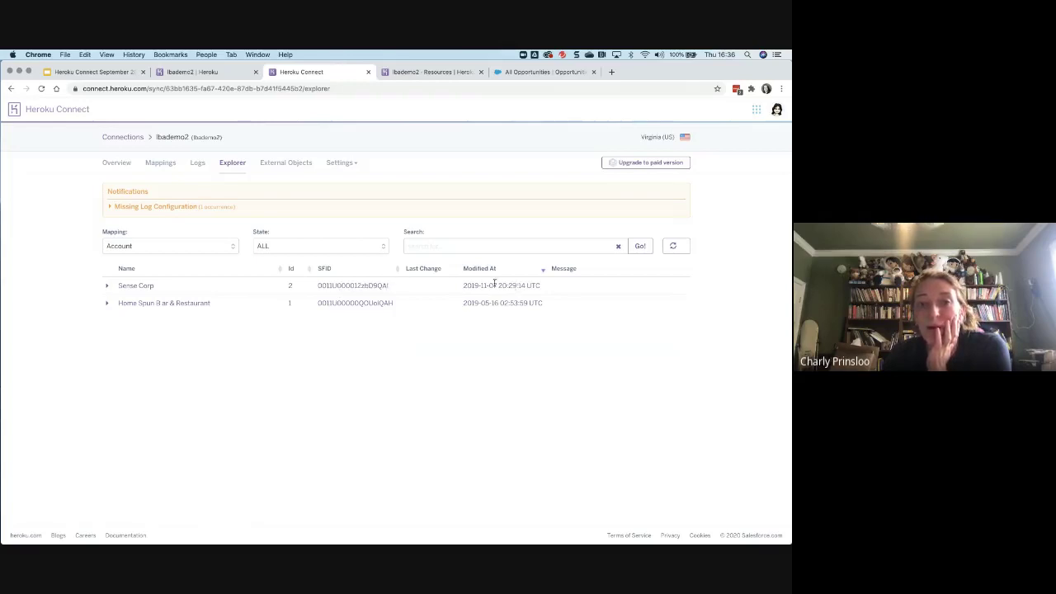
left_click(323, 246)
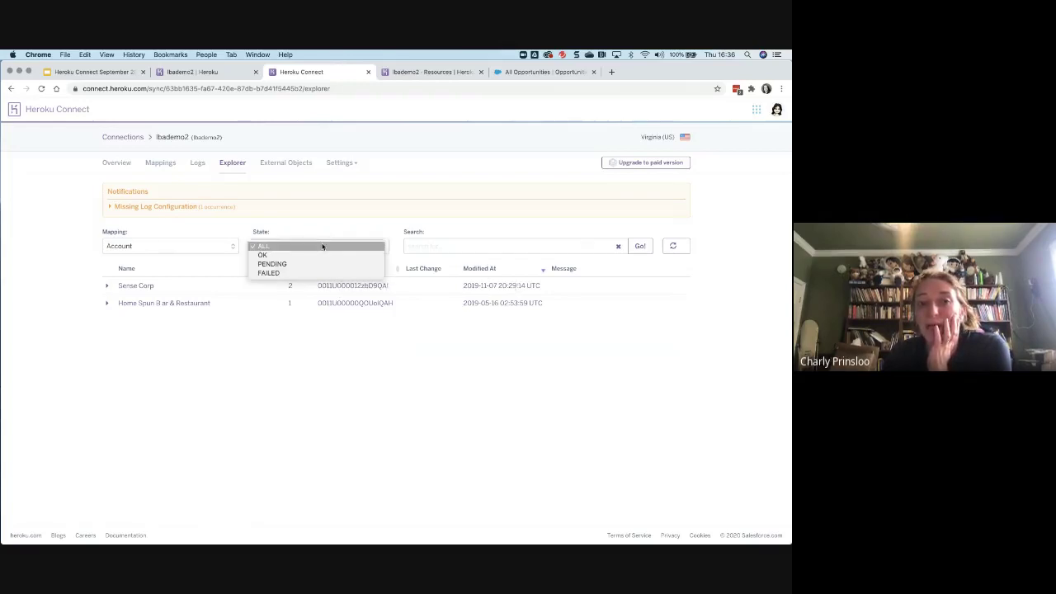
left_click(325, 225)
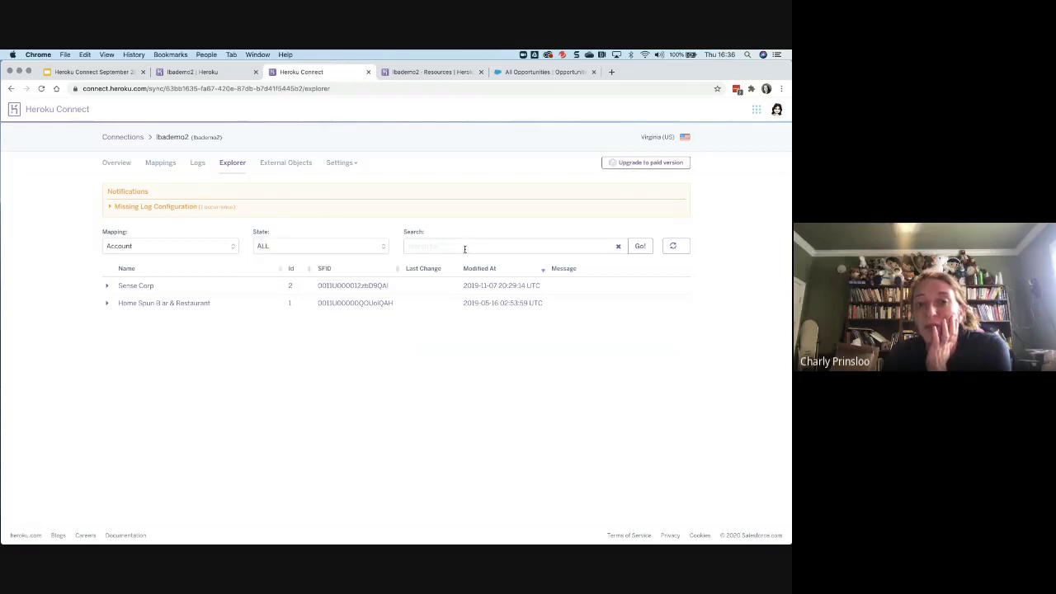
left_click(283, 247)
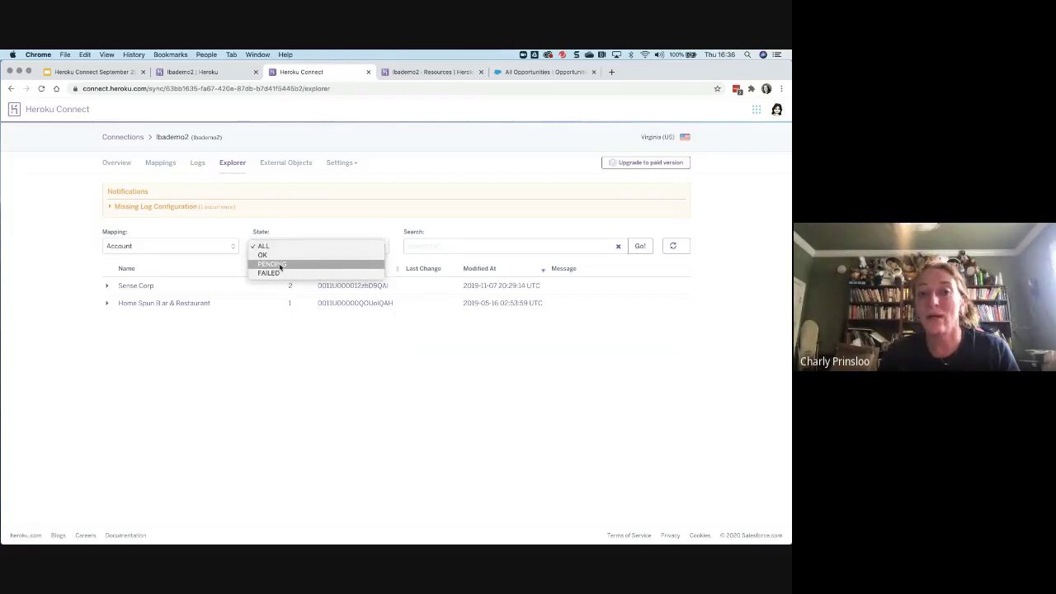
left_click(279, 265)
left_click(283, 246)
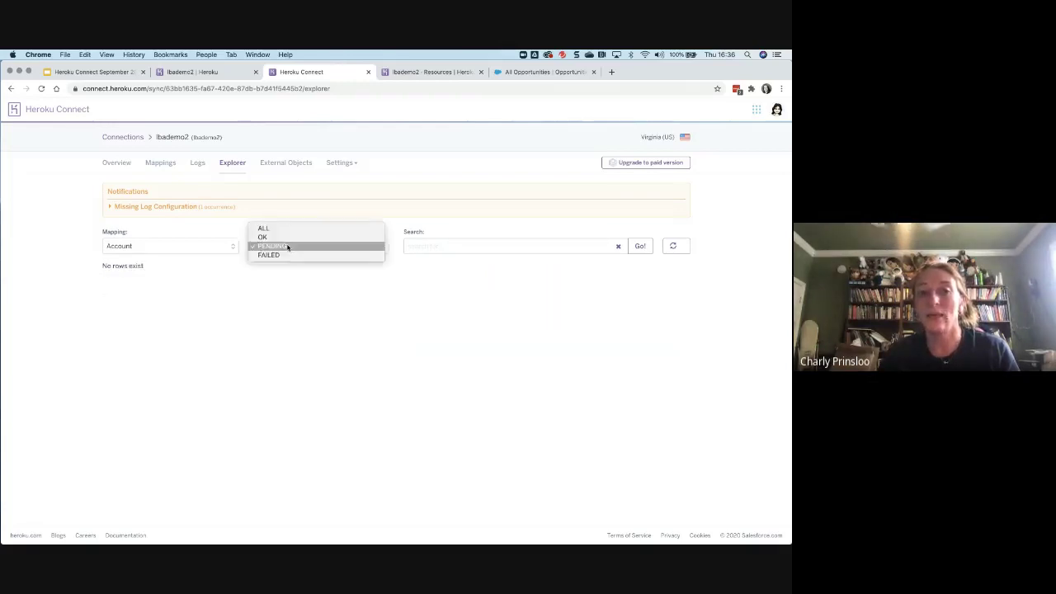
left_click(286, 252)
left_click(287, 249)
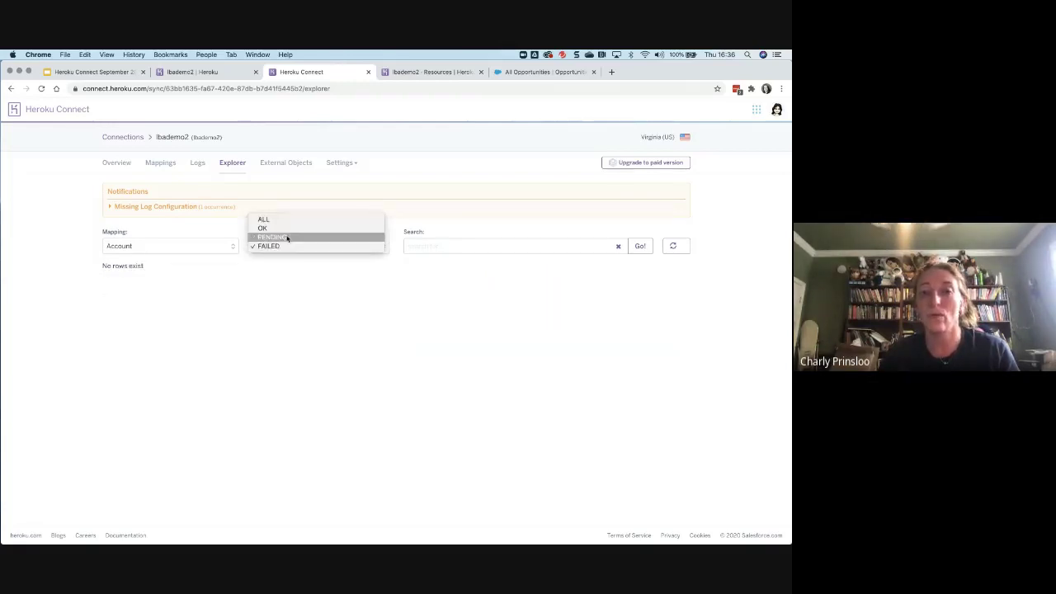
left_click(287, 221)
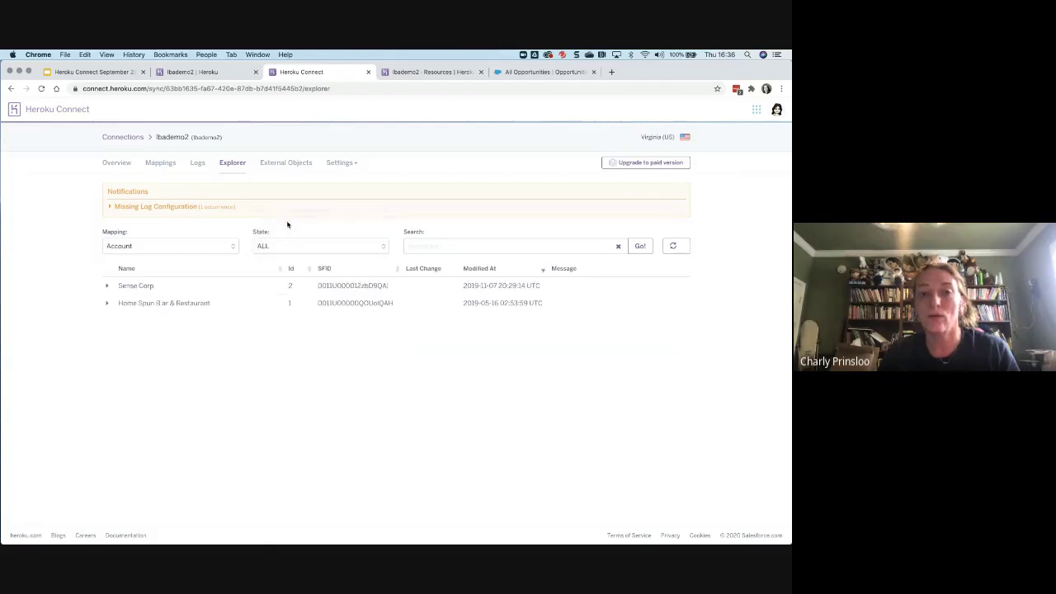
left_click(678, 252)
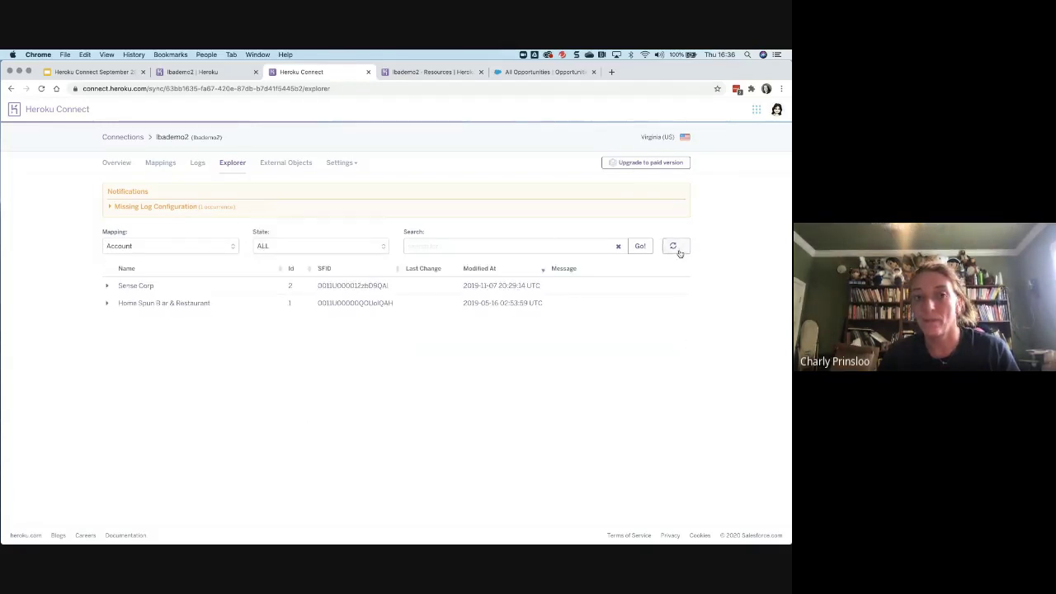
left_click(675, 248)
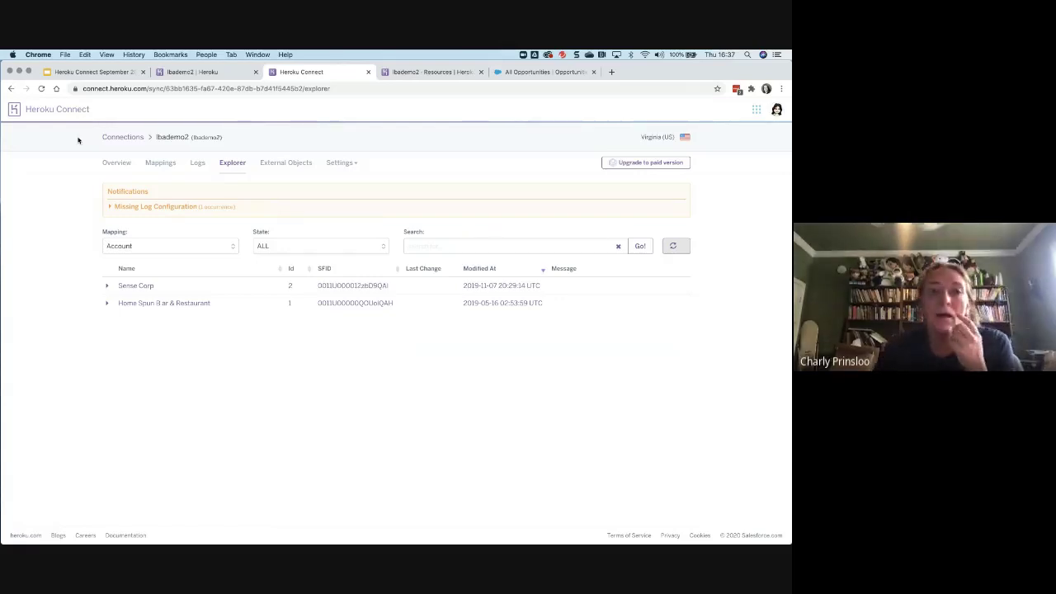
- Review the connection overview with 4 rows each side, then show Salesforce's All Opportunities list
left_click(114, 164)
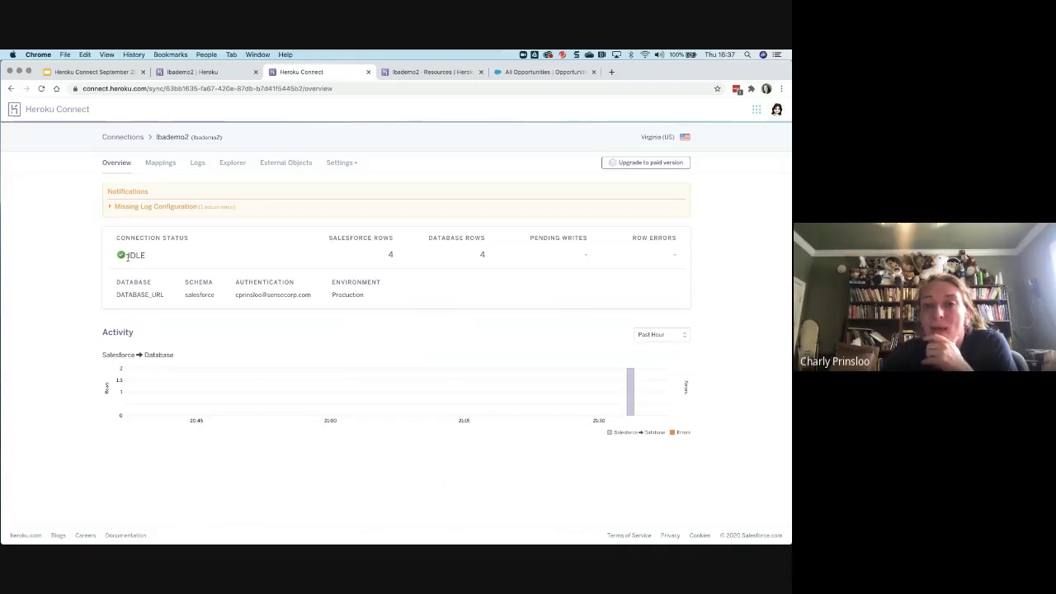
left_click(544, 72)
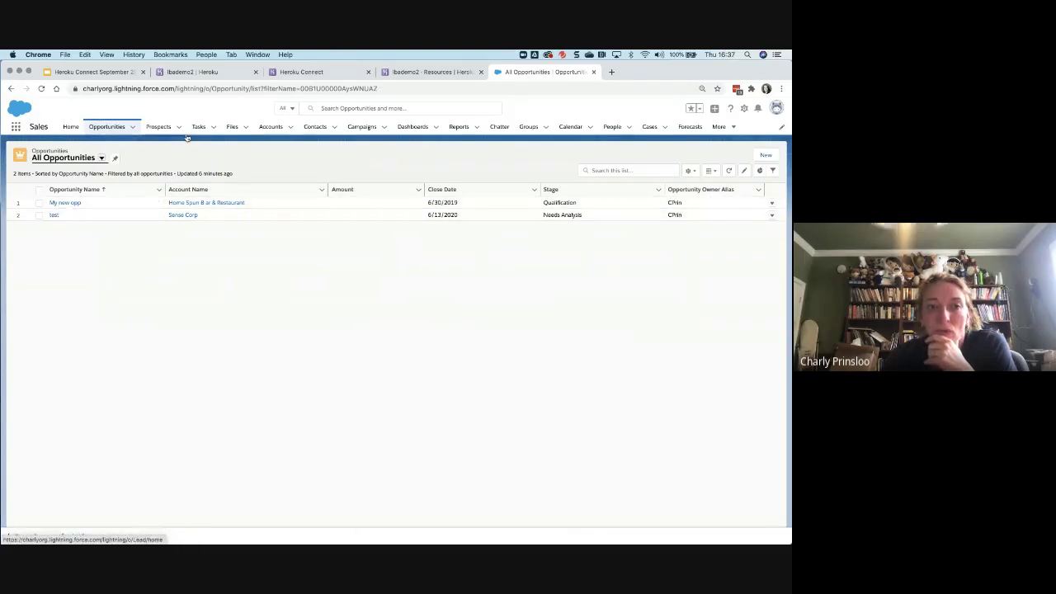
- Create and save a new Salesforce account named 'LBA Demo Acc'
left_click(270, 126)
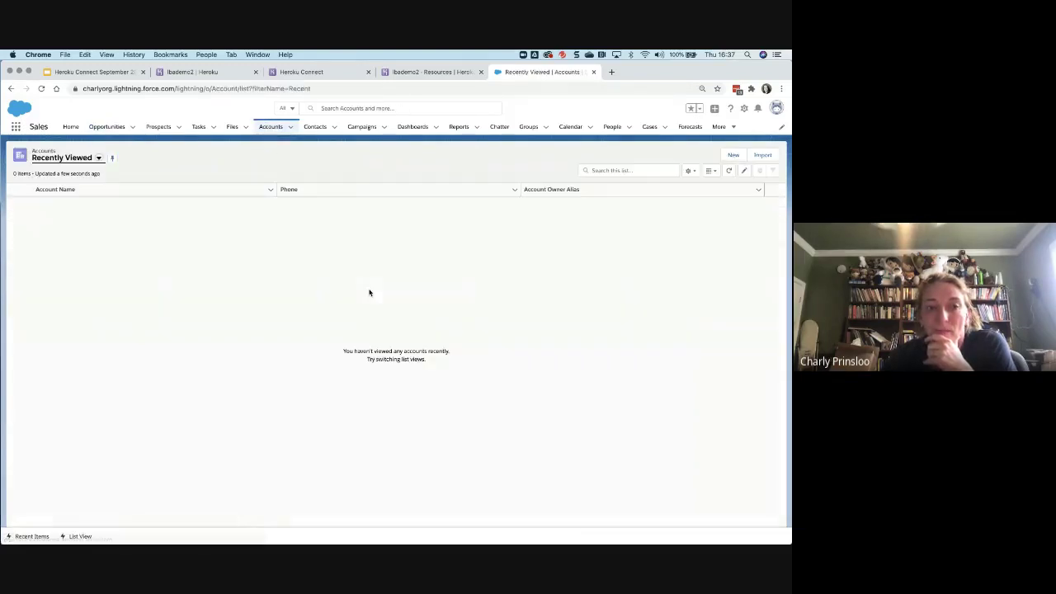
left_click(732, 154)
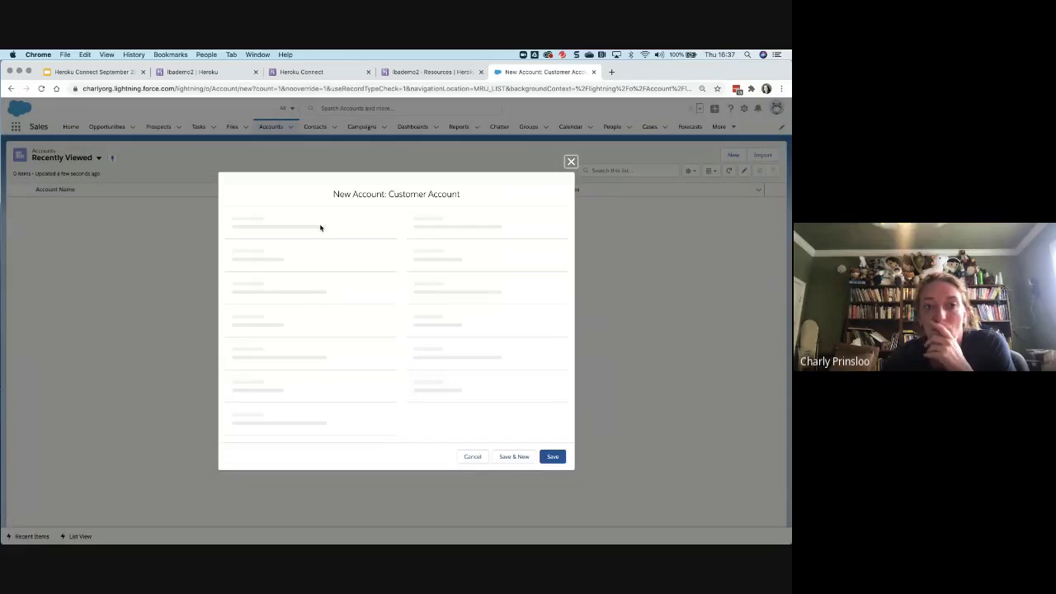
left_click(301, 212)
type("LBA Demo Acc")
key("Tab")
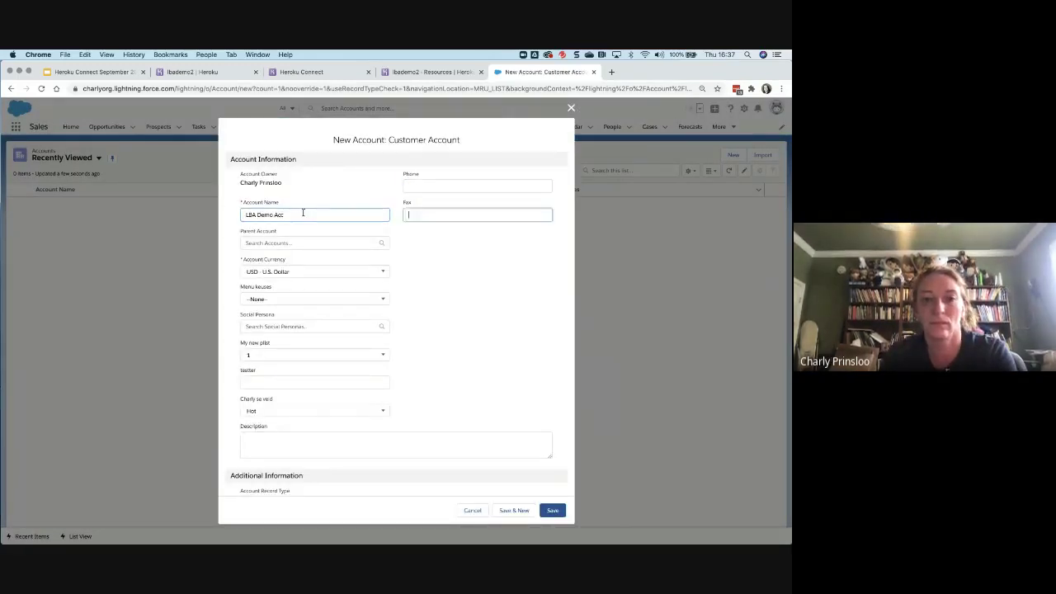
key("Tab")
key("Tab")
scroll(339, 397, "down", 5)
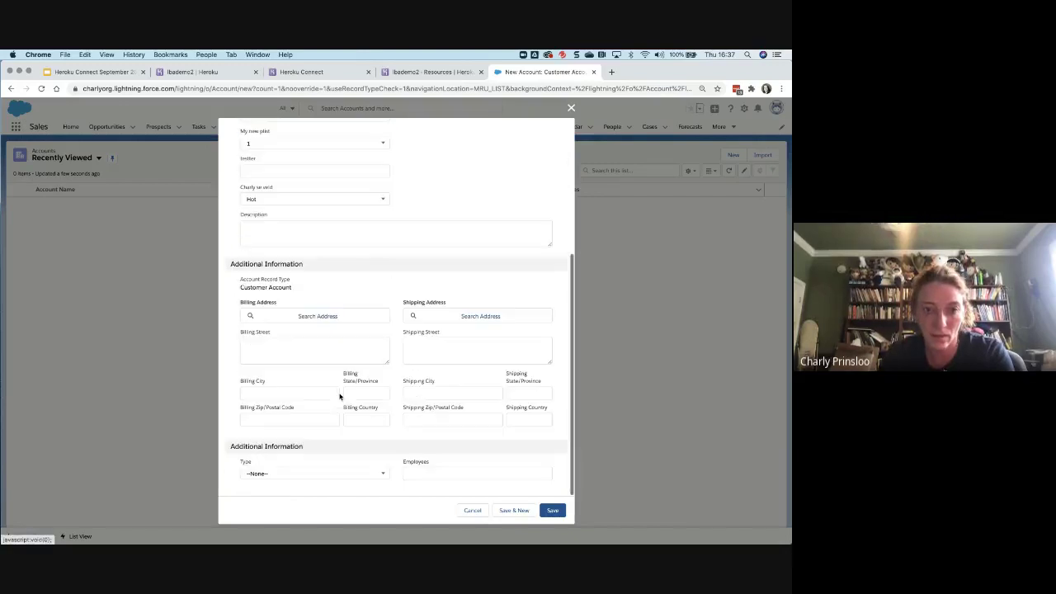
left_click(561, 509)
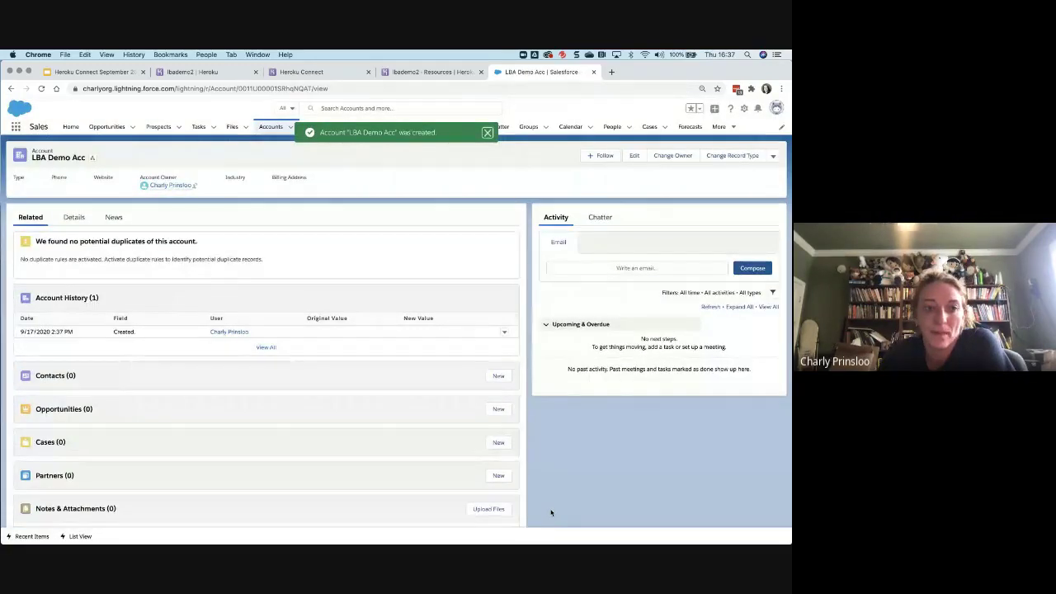
- Add opportunity 'LBA Demo Opp' at Qualification stage, closing 9/18/2020, and save it
left_click(499, 409)
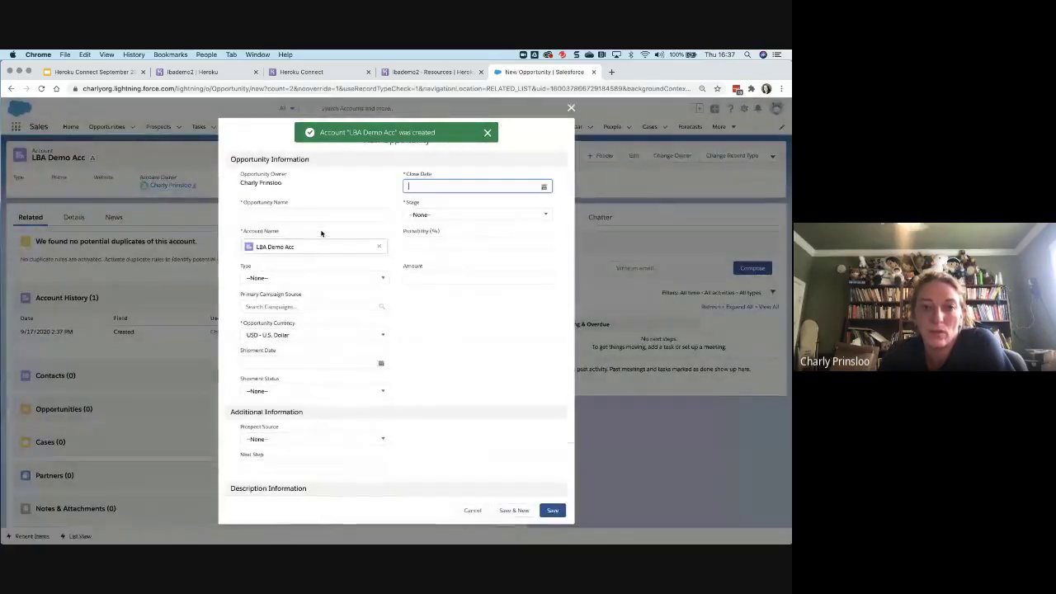
type("L")
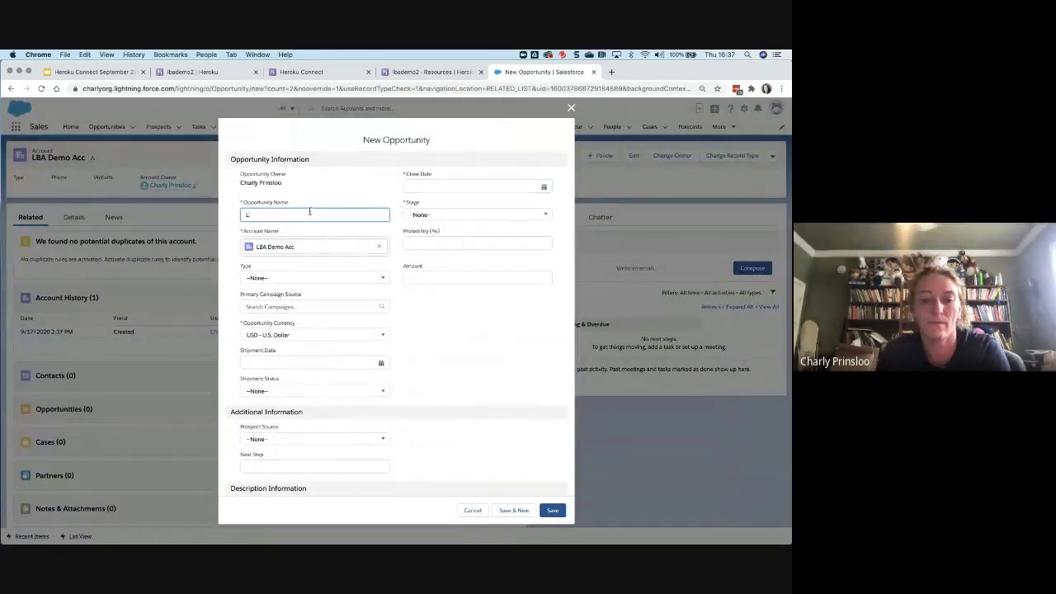
type("BA Demo Opp")
key("Tab")
left_click(450, 213)
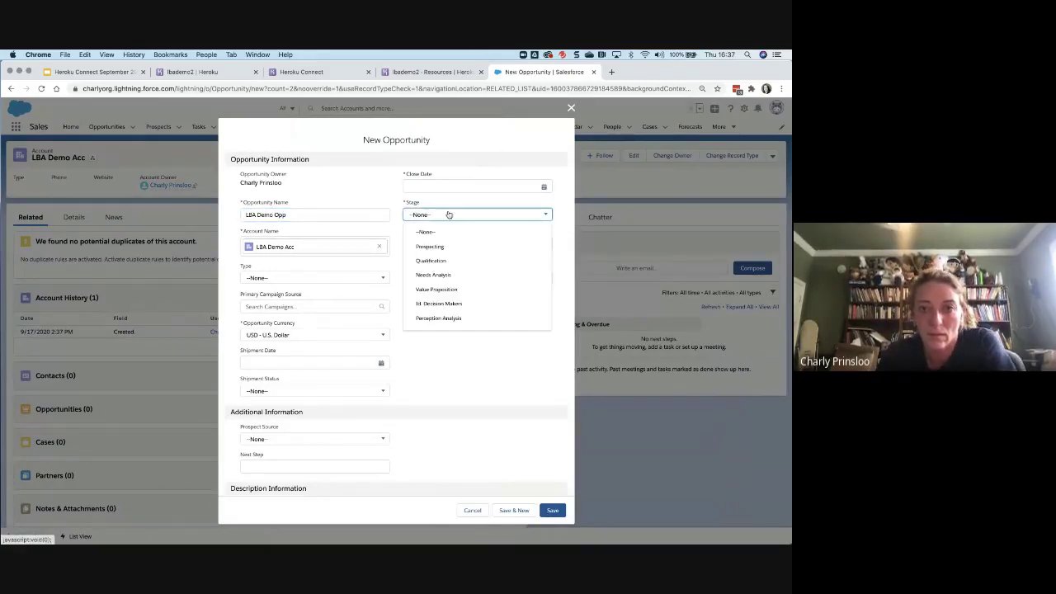
left_click(448, 258)
left_click(462, 183)
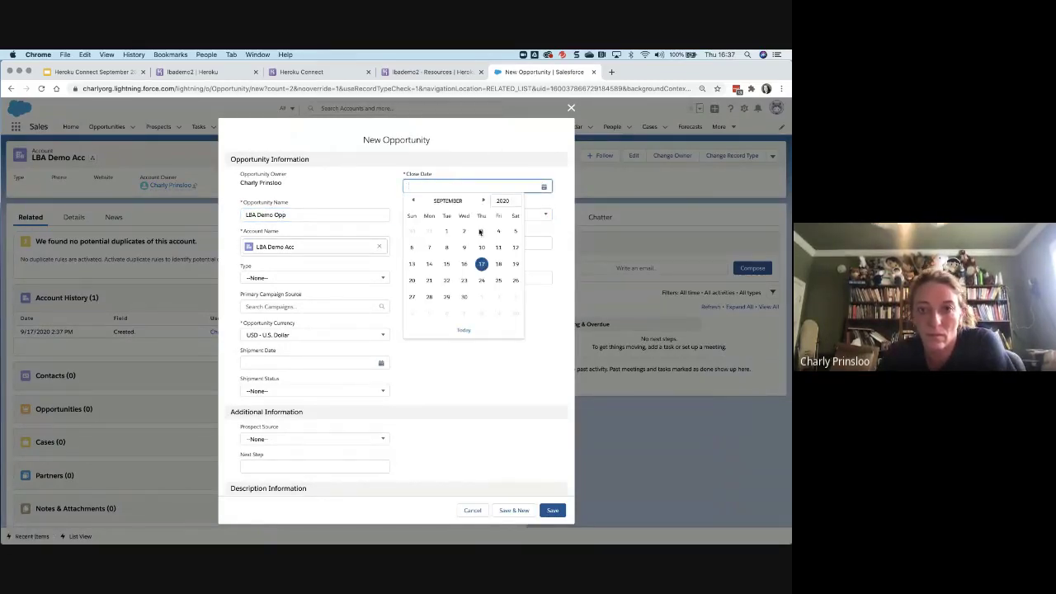
left_click(500, 266)
scroll(470, 371, "down", 2)
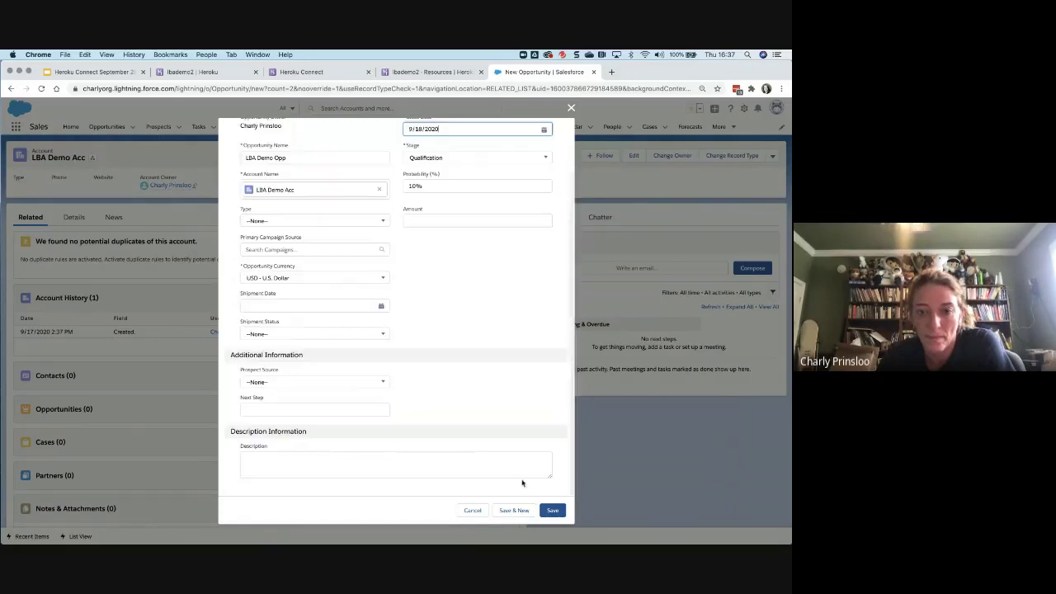
left_click(552, 511)
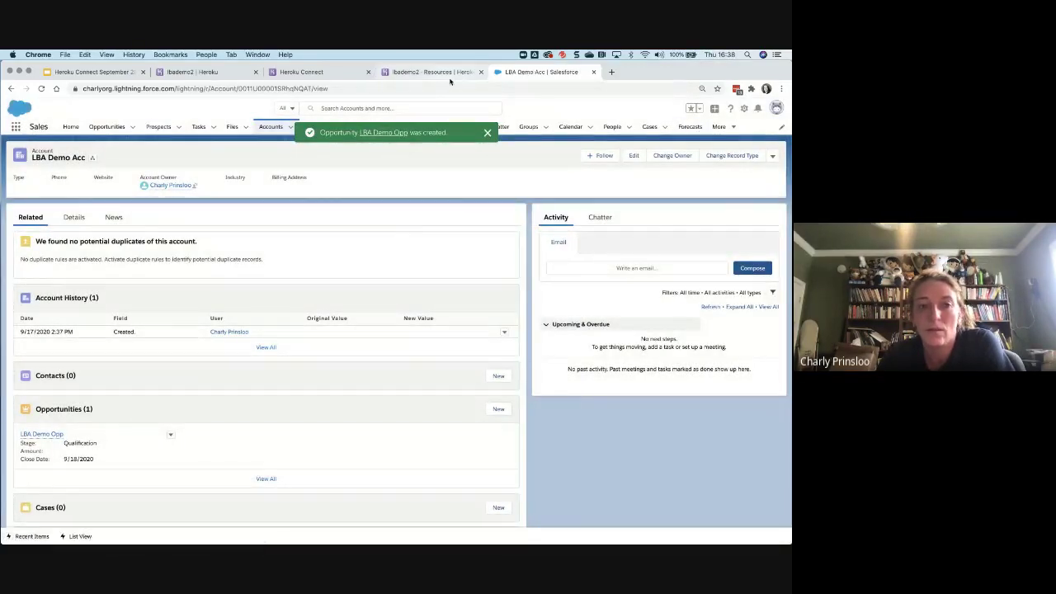
left_click(105, 126)
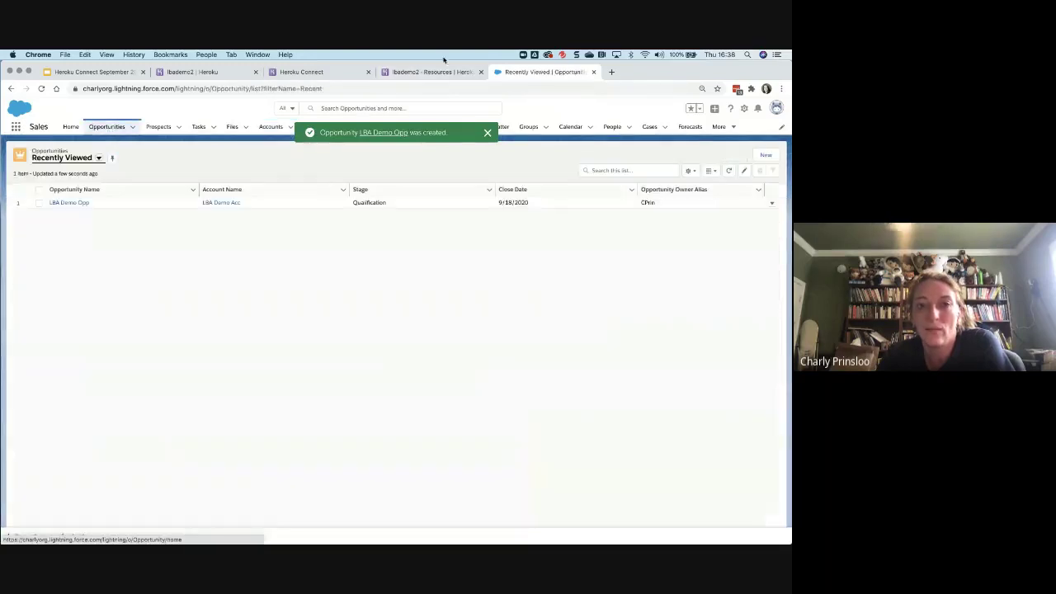
left_click(427, 72)
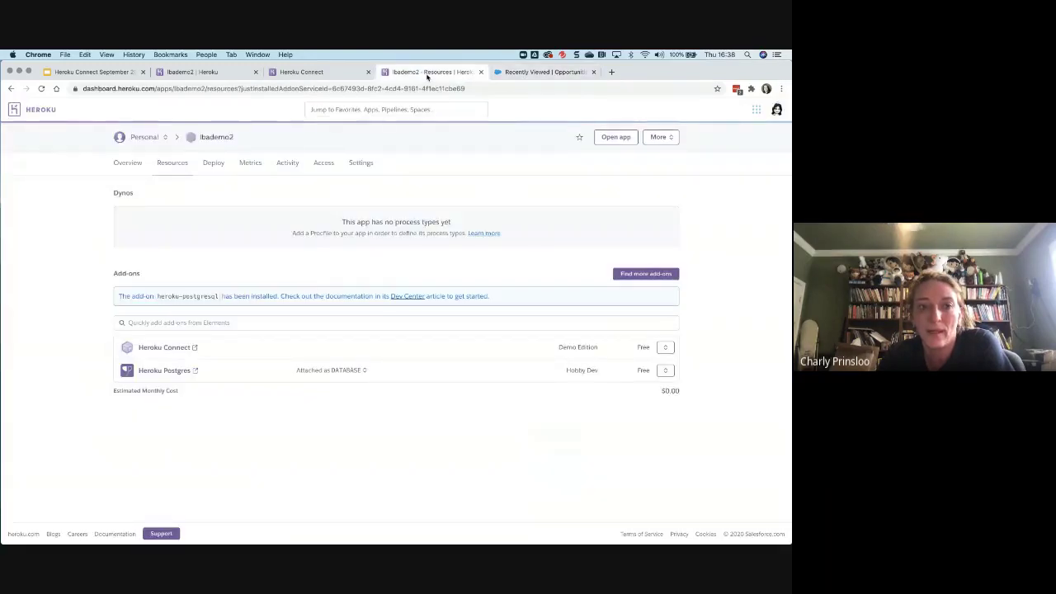
- Open the Account mapping (DATA_SYNCED, 2 rows each side) and its Actions menu
left_click(307, 73)
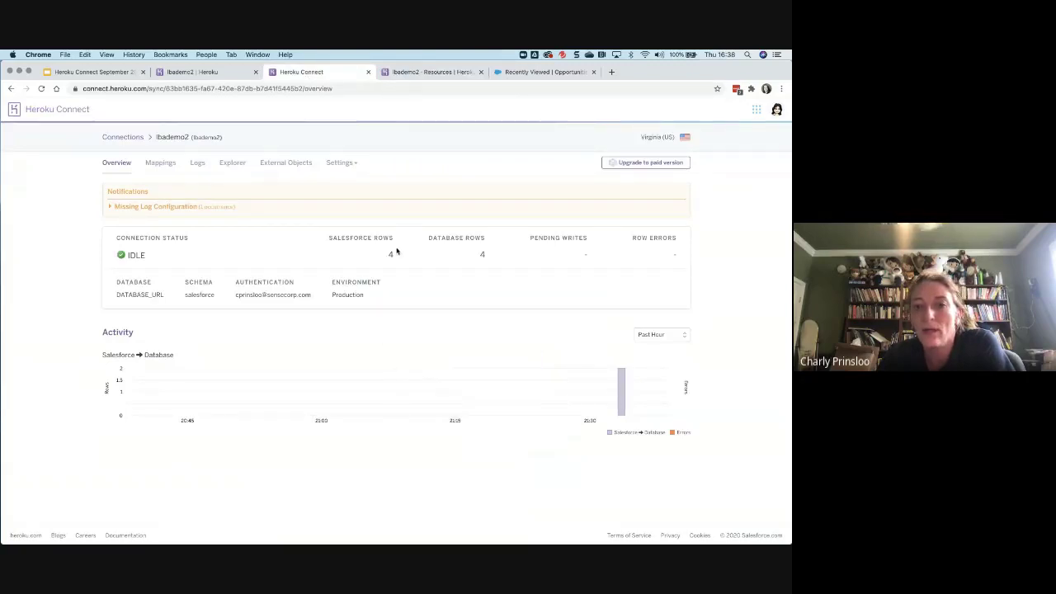
left_click(164, 164)
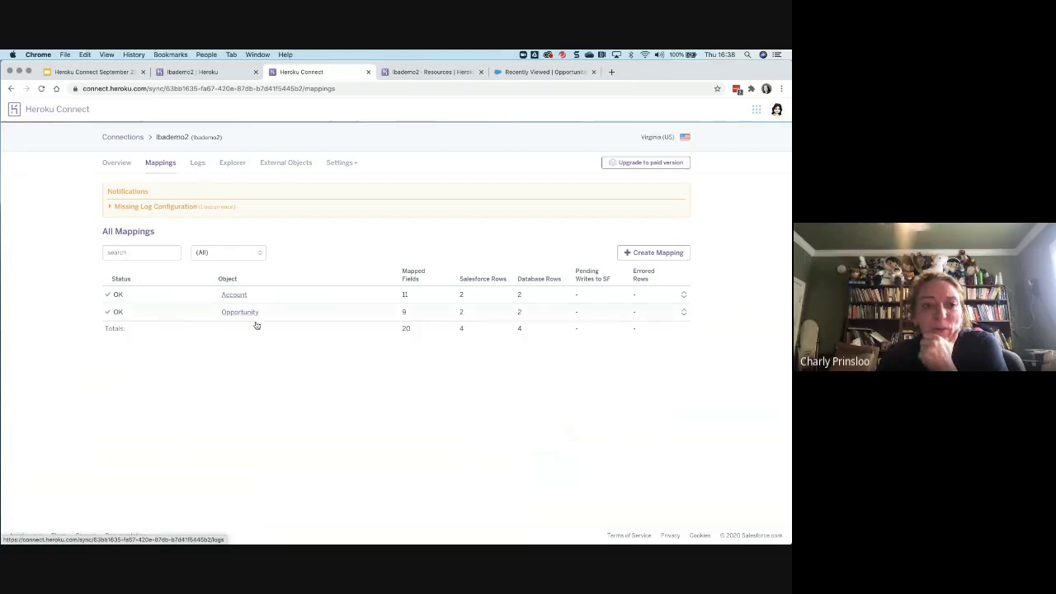
left_click(235, 297)
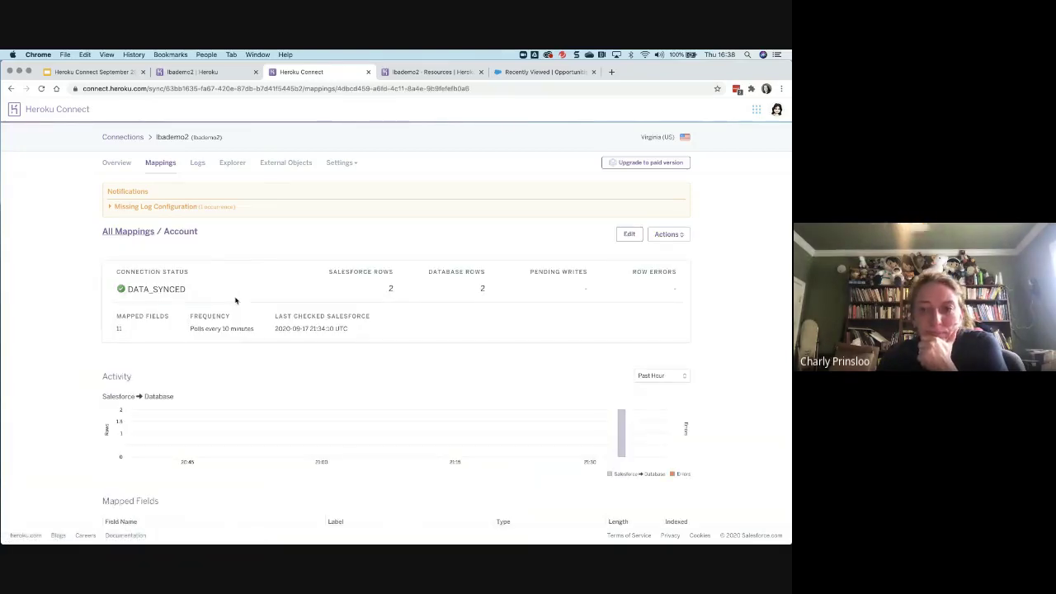
scroll(235, 301, "down", 3)
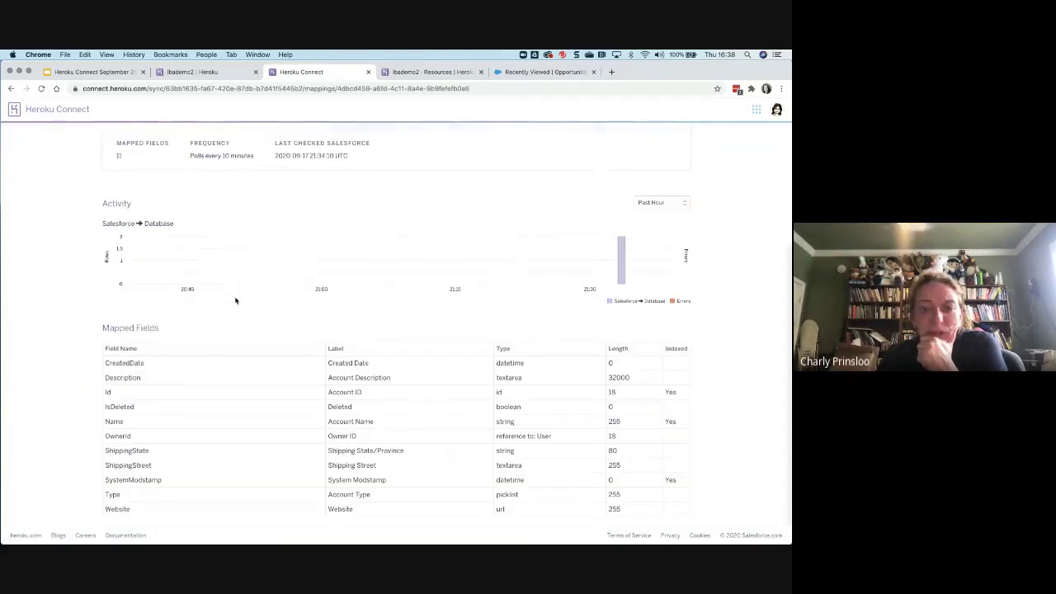
scroll(235, 300, "up", 3)
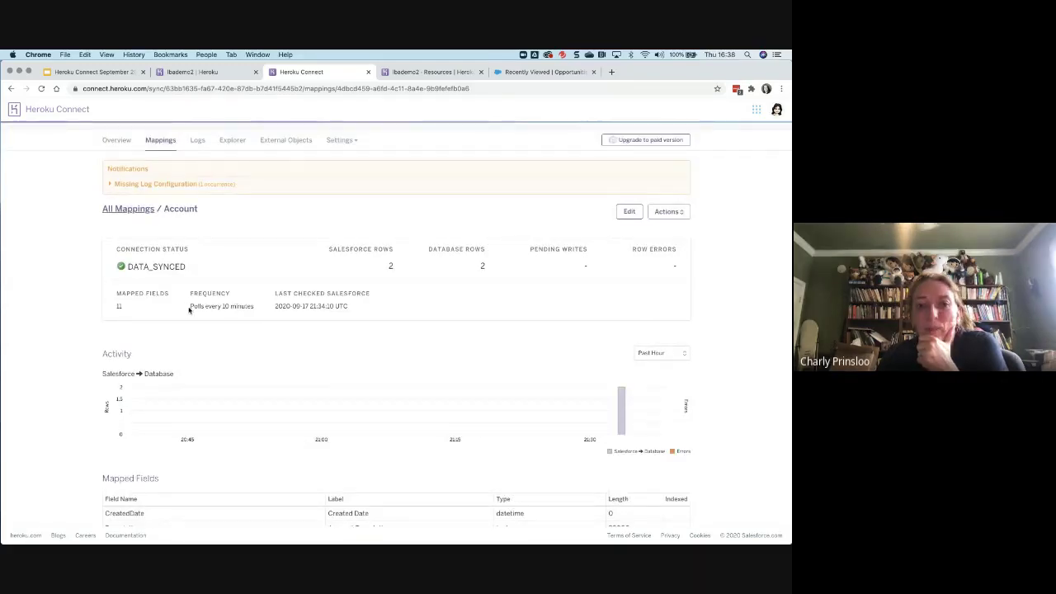
left_click(670, 211)
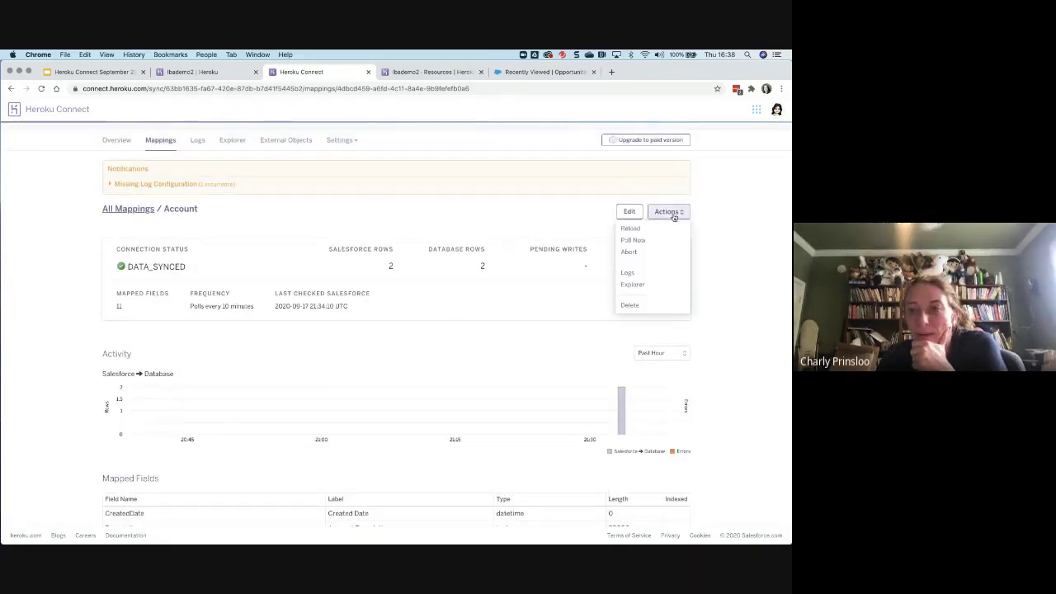
- Poll Salesforce now until Account shows 3 rows, then show Google Slides slide 13
left_click(641, 241)
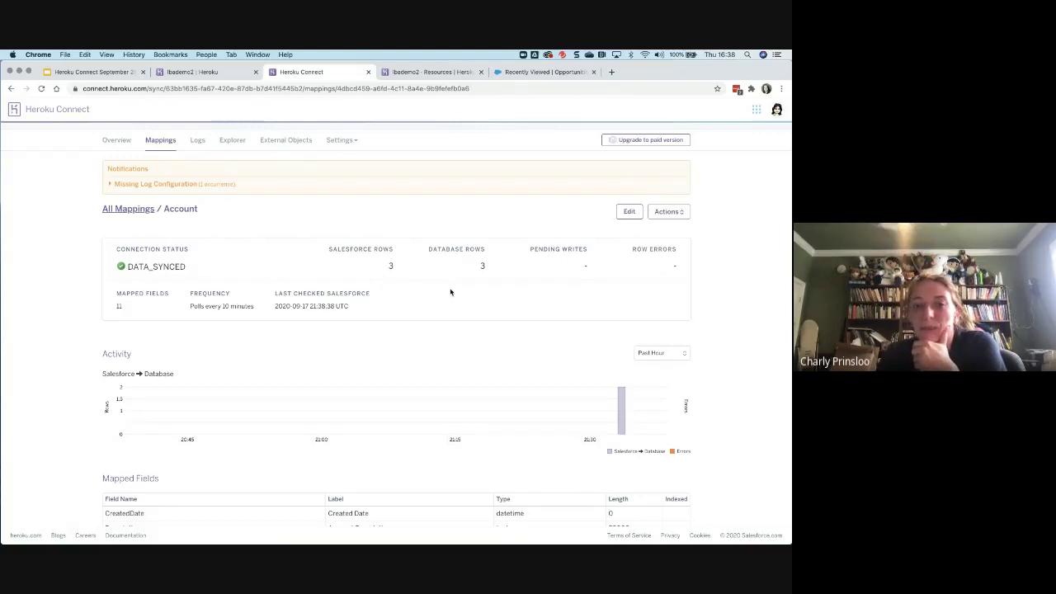
scroll(449, 297, "down", 3)
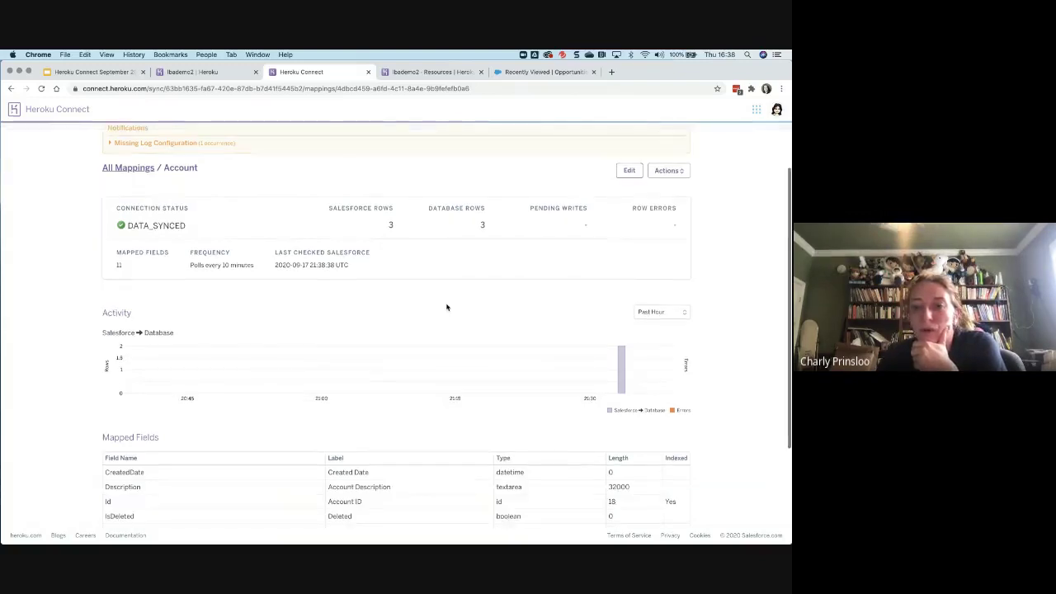
mouse_move(618, 261)
mouse_move(622, 295)
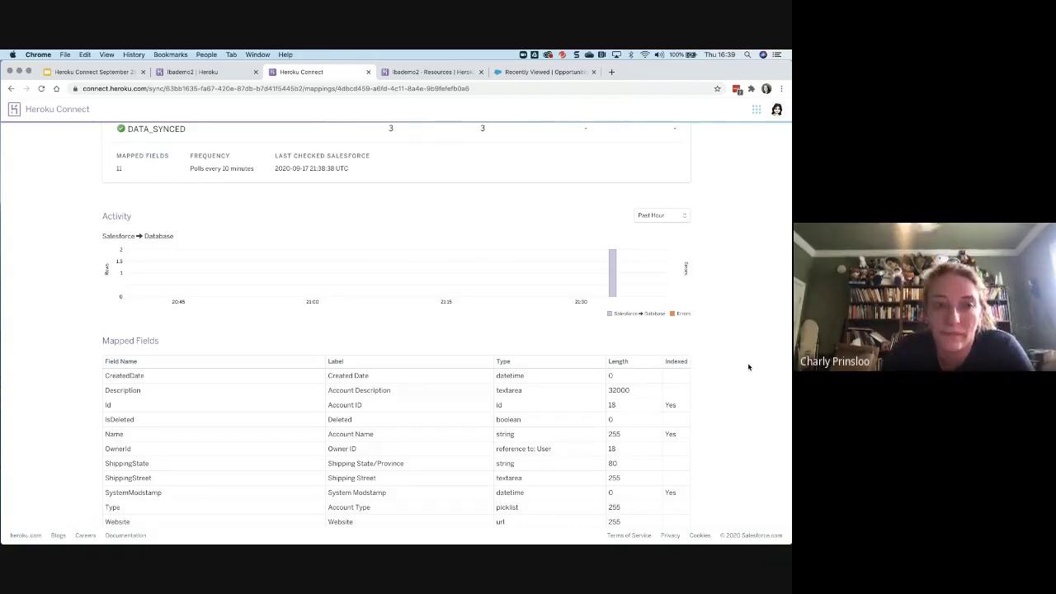
scroll(748, 367, "up", 5)
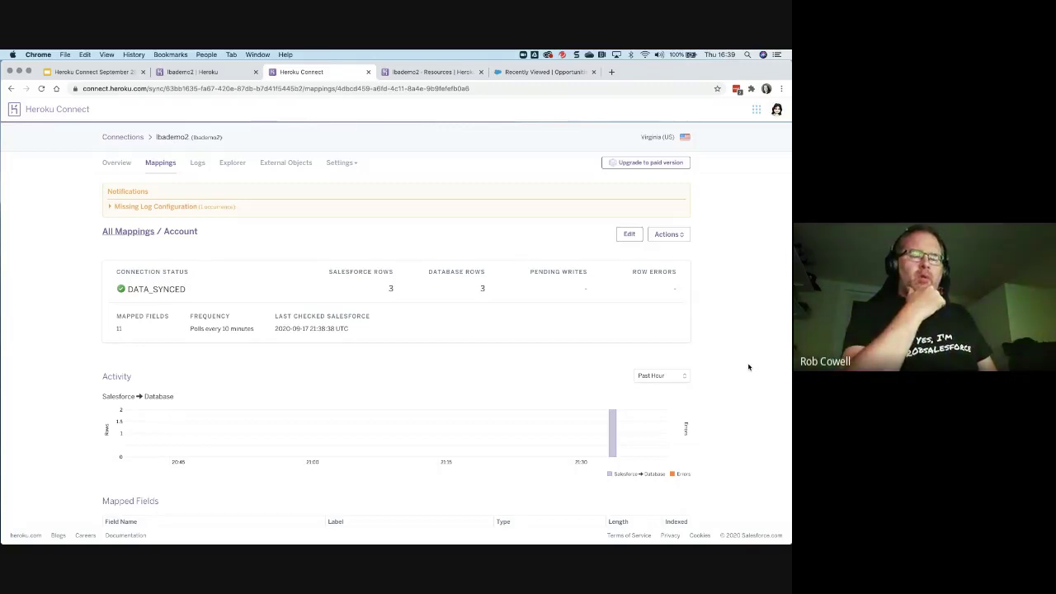
left_click(83, 72)
left_click(51, 330)
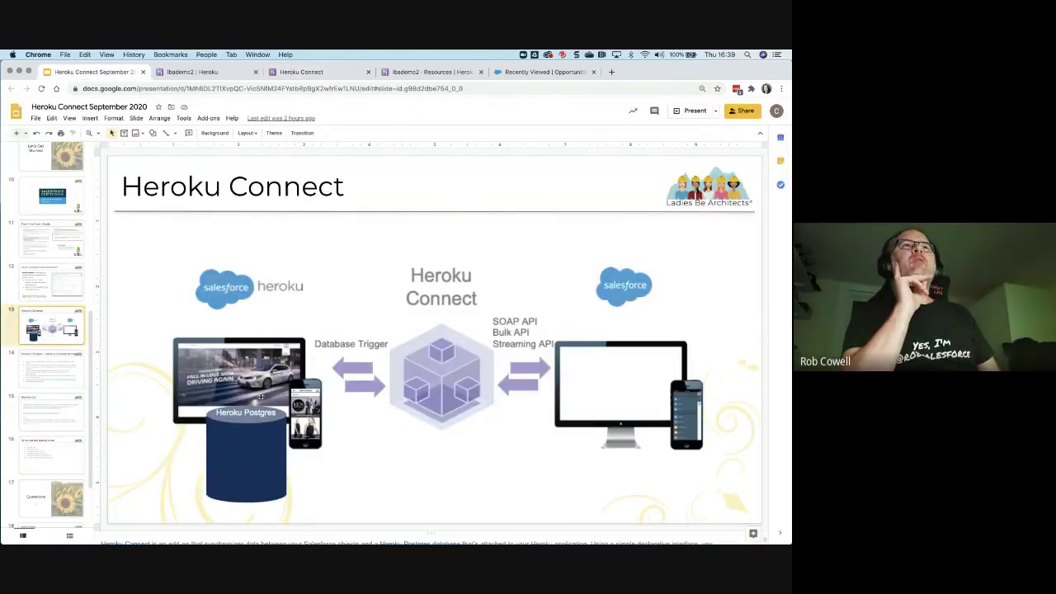
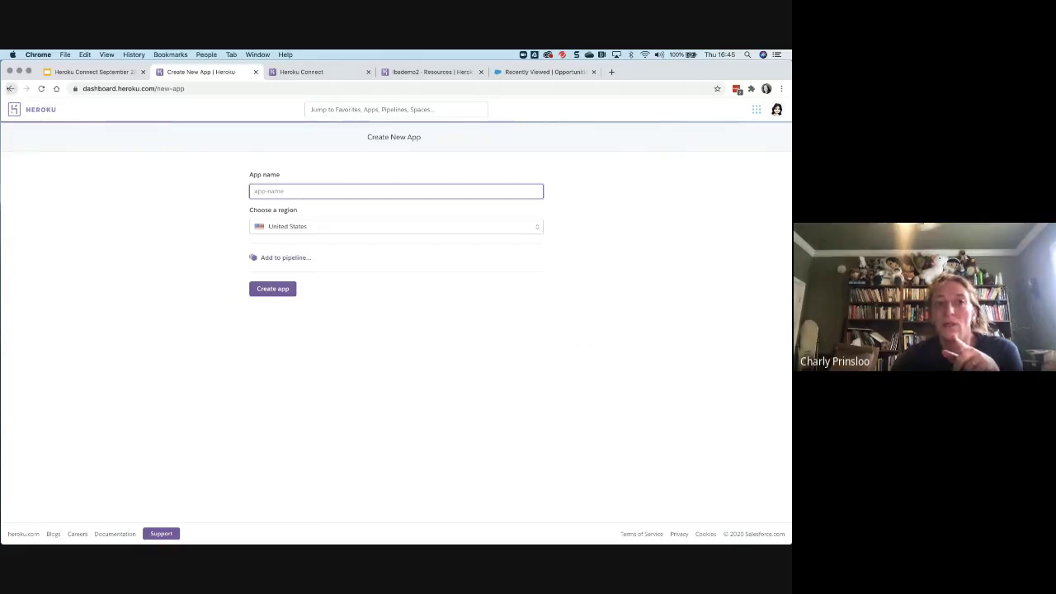
- From the personal apps list, open ibademo2's Heroku Connect add-on, showing 6 synced rows
left_click(11, 88)
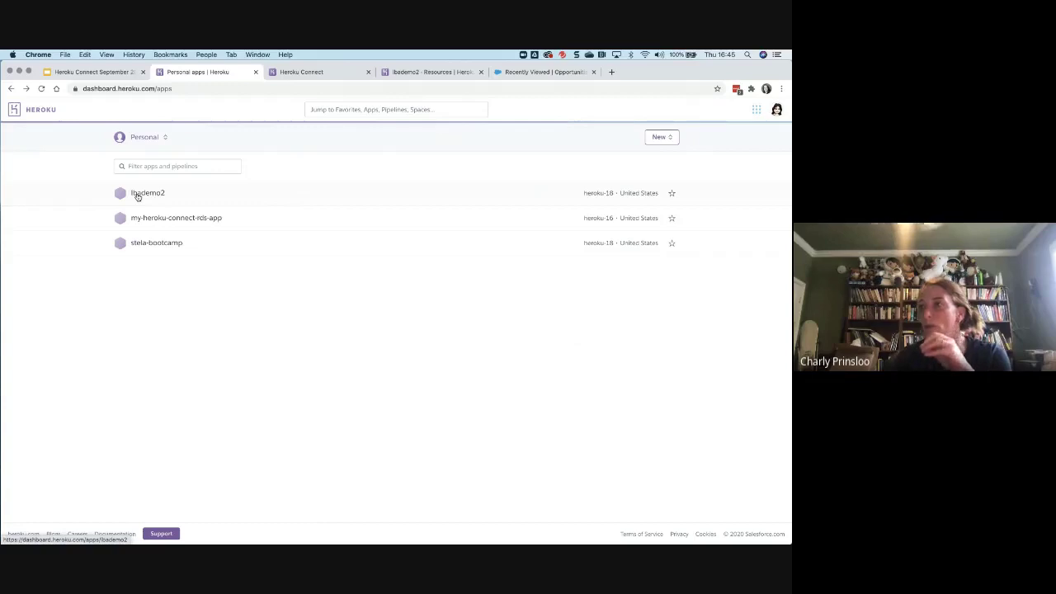
left_click(138, 195)
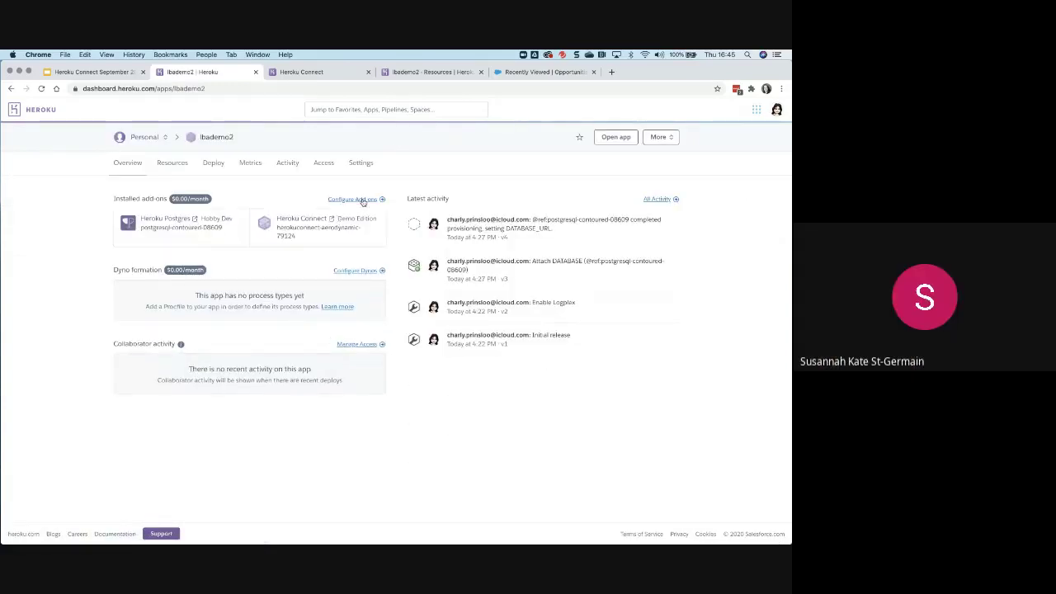
left_click(360, 202)
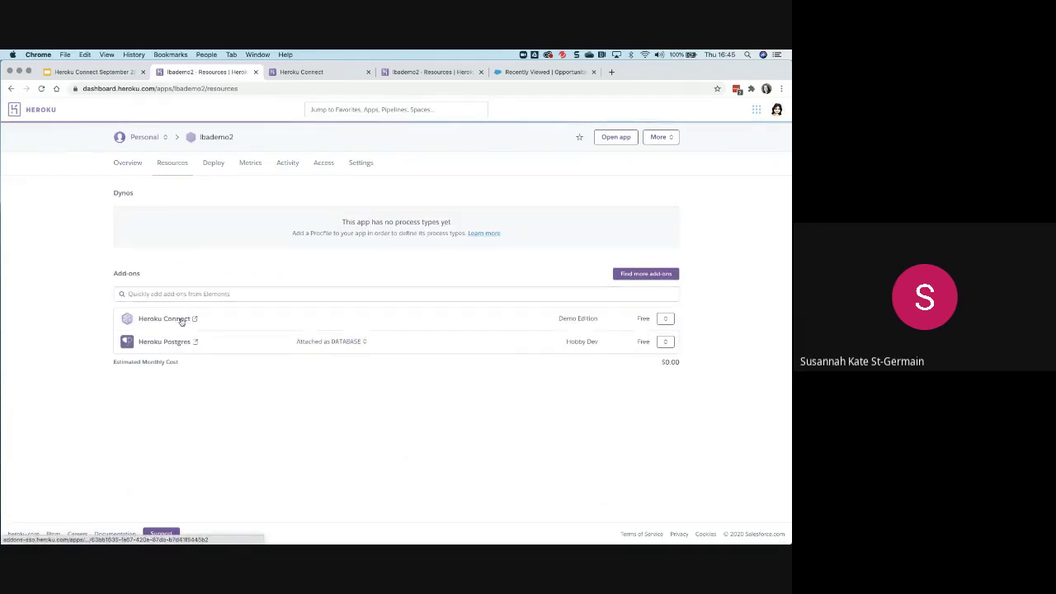
left_click(180, 320)
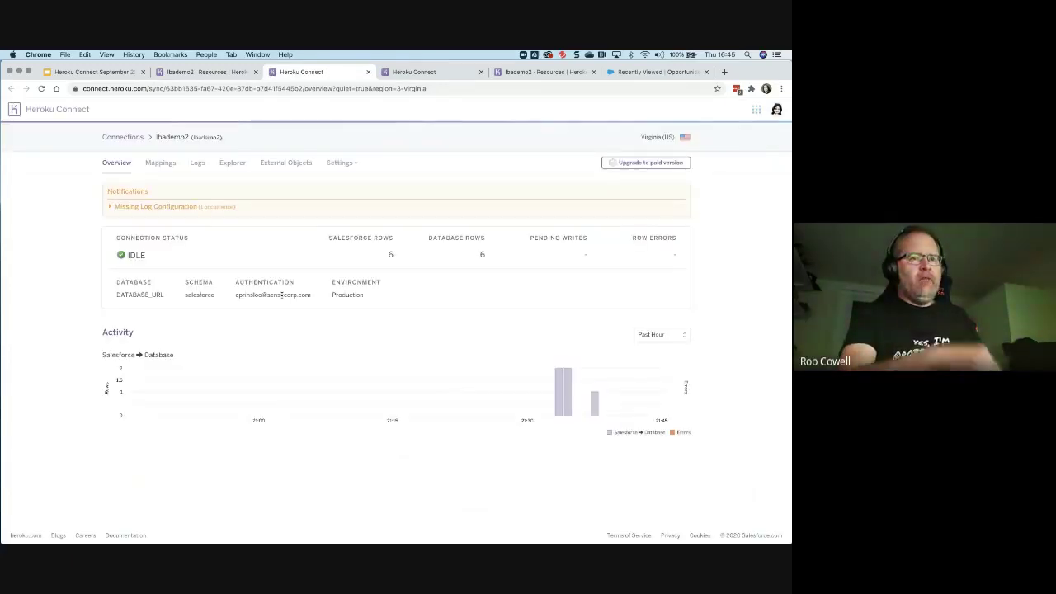
- Switch back to the ibademo2 Resources page listing the Heroku Connect and Postgres add-ons
left_click(221, 72)
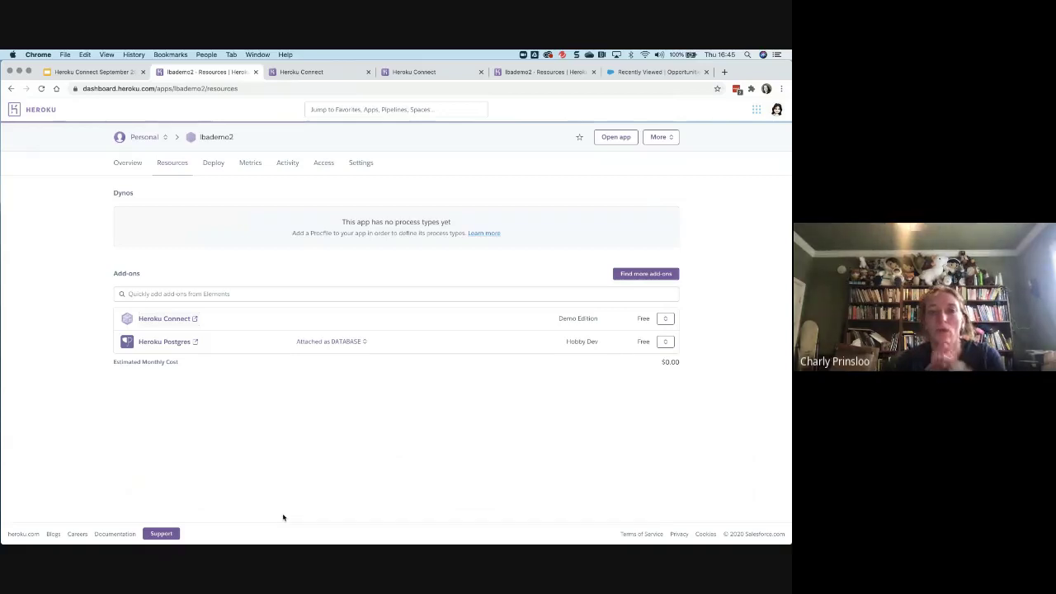
- Check ibademo2's collaborators on Access, return to Overview, and open a new browser tab
left_click(329, 165)
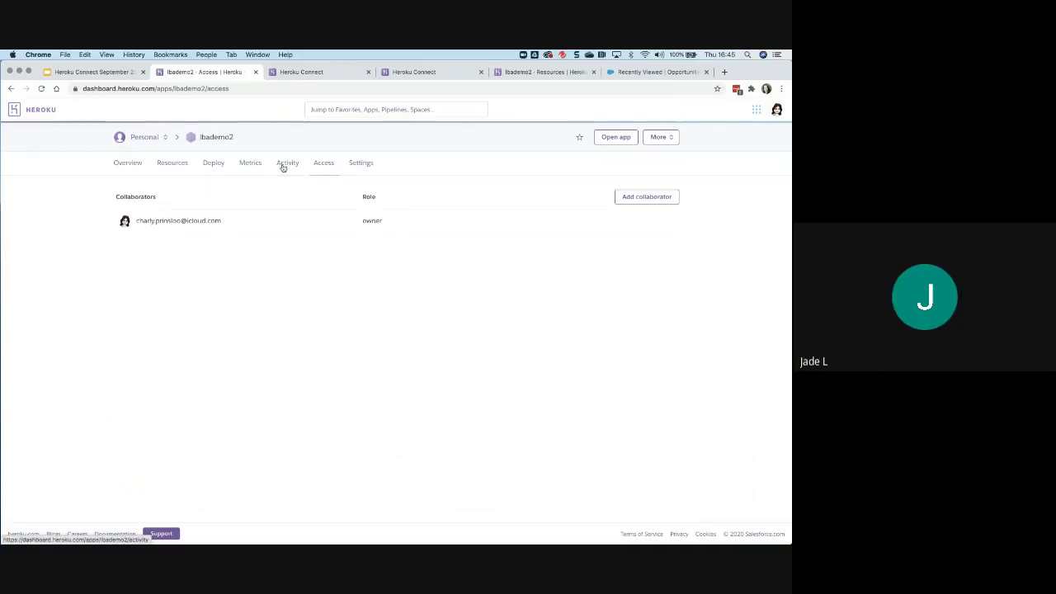
left_click(132, 164)
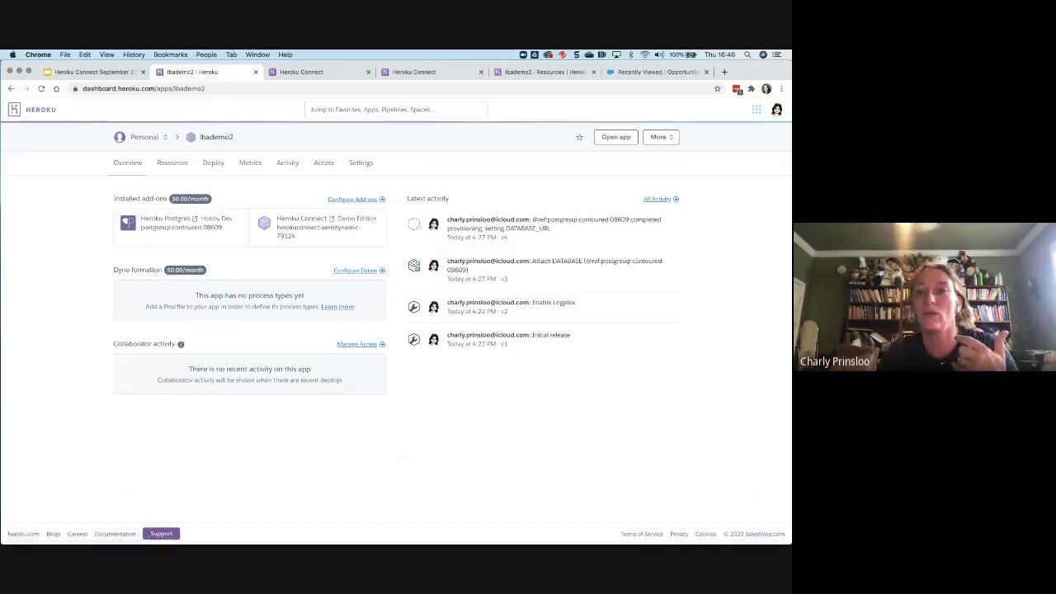
left_click(725, 73)
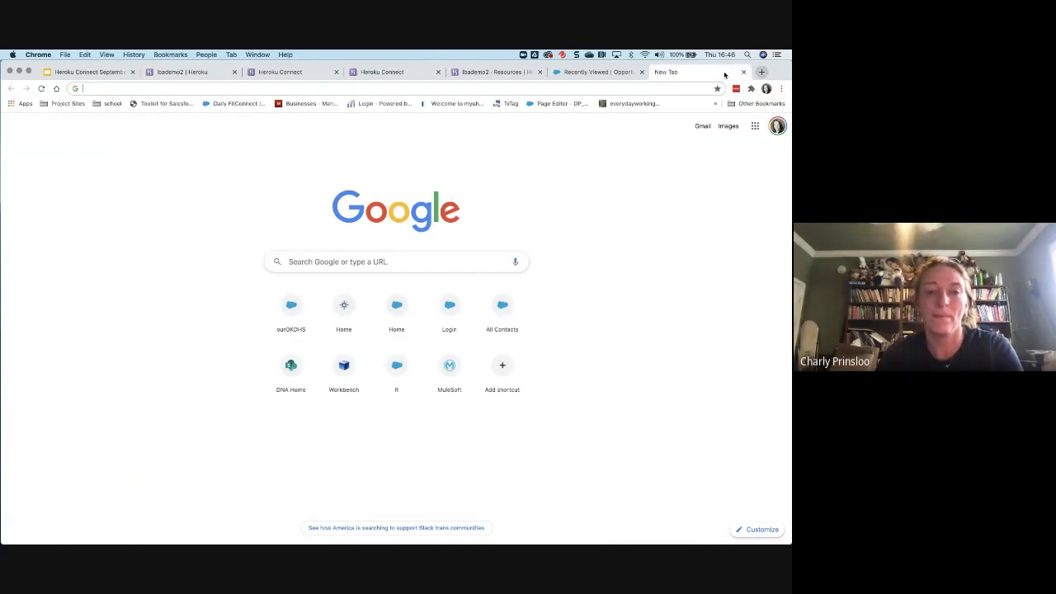
- Open the LWC PWA Demo at lwc-pwa-demo.herokuapp.com via the 'pwa' address-bar suggestion
type("pwa")
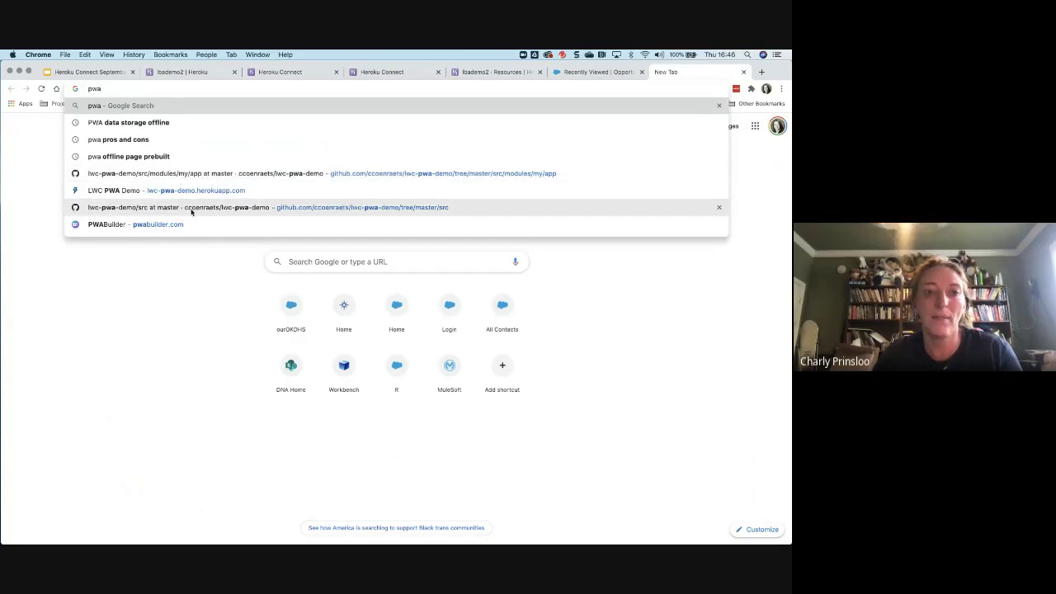
left_click(192, 211)
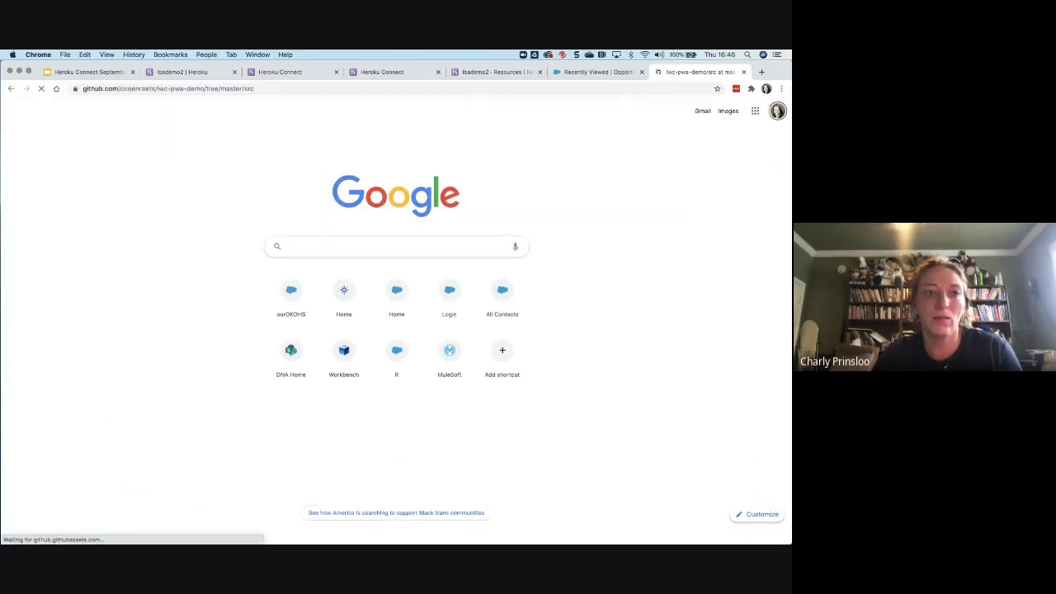
key("super+bracketleft")
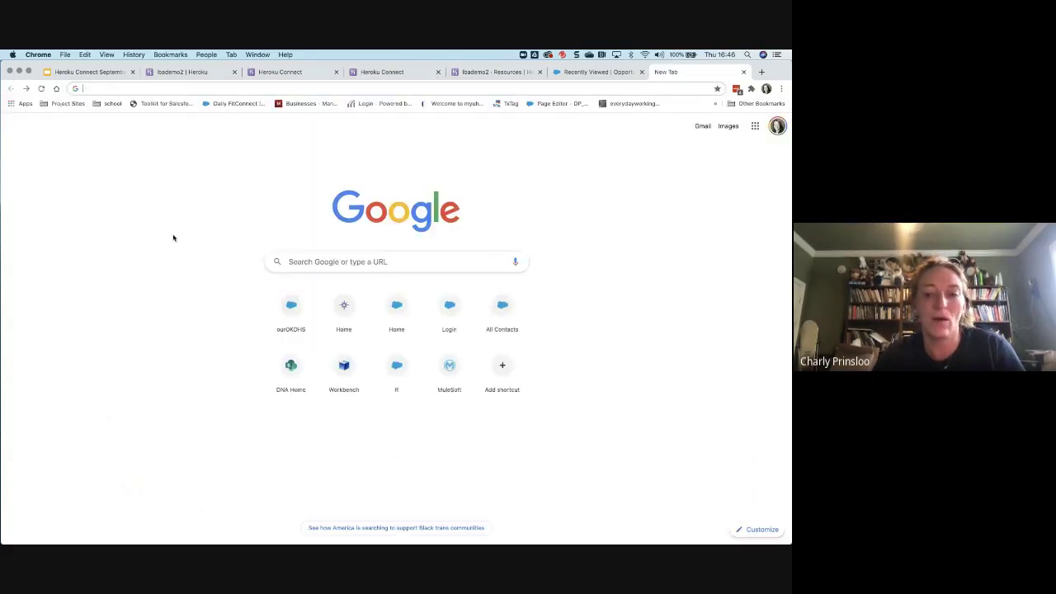
type("pwa-demo.herokuapp.com/")
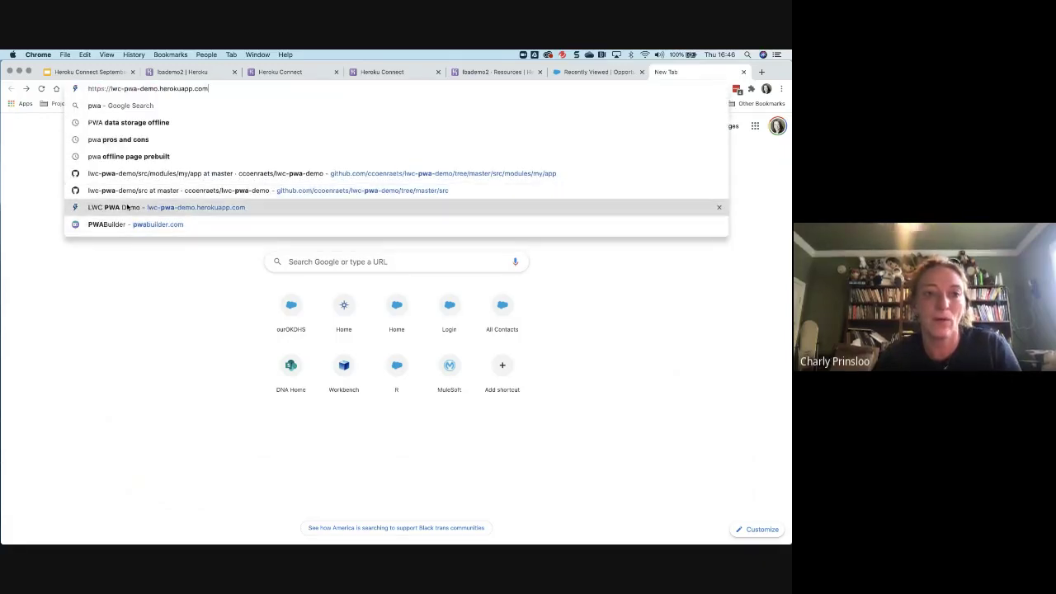
left_click(127, 205)
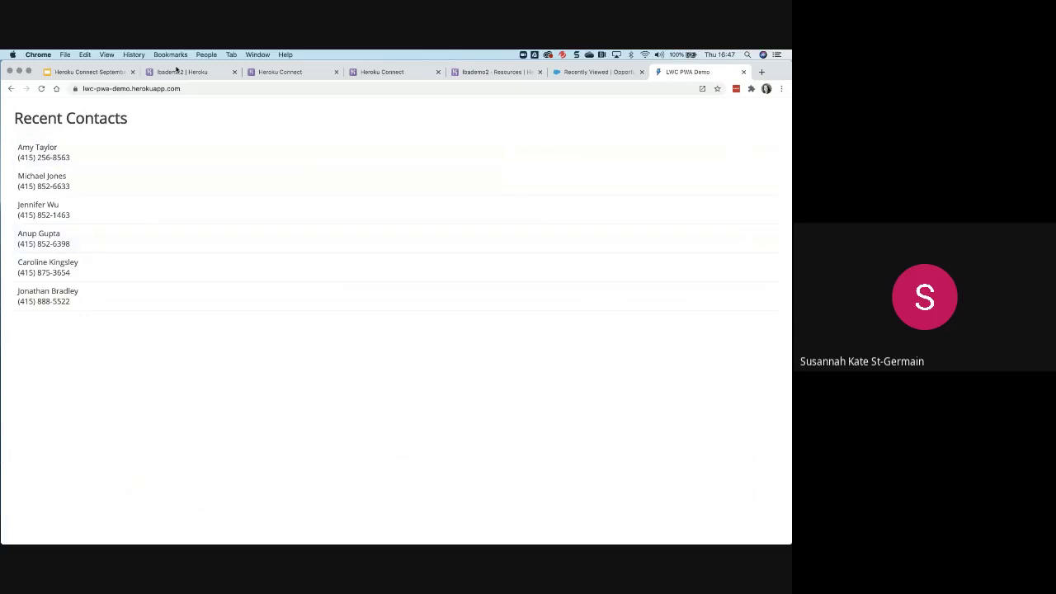
- Return to the Heroku Connect September 2020 deck on the slide 13 diagram
left_click(93, 74)
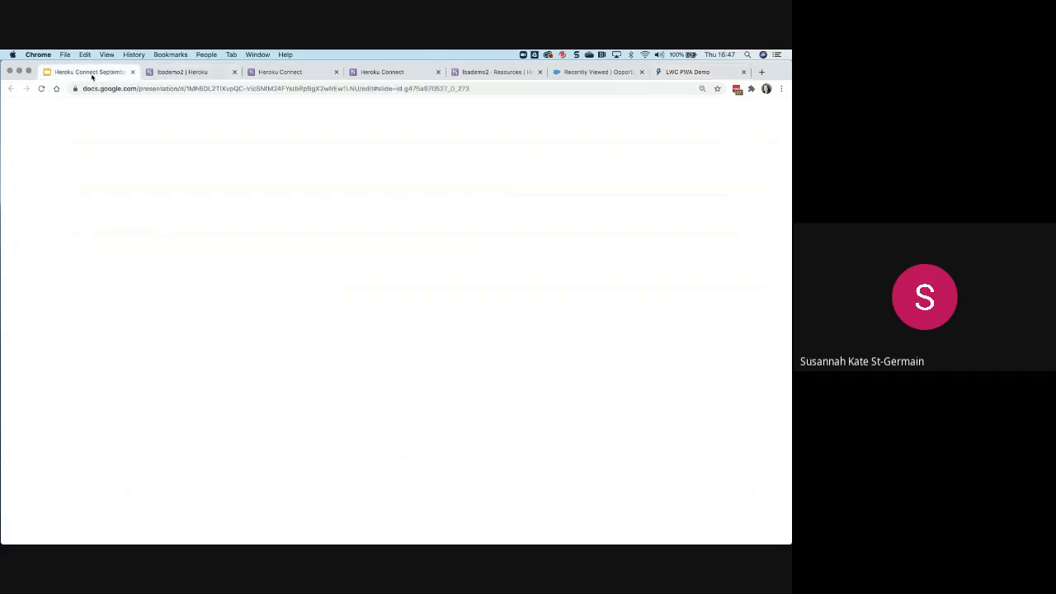
key("Down")
key("Down")
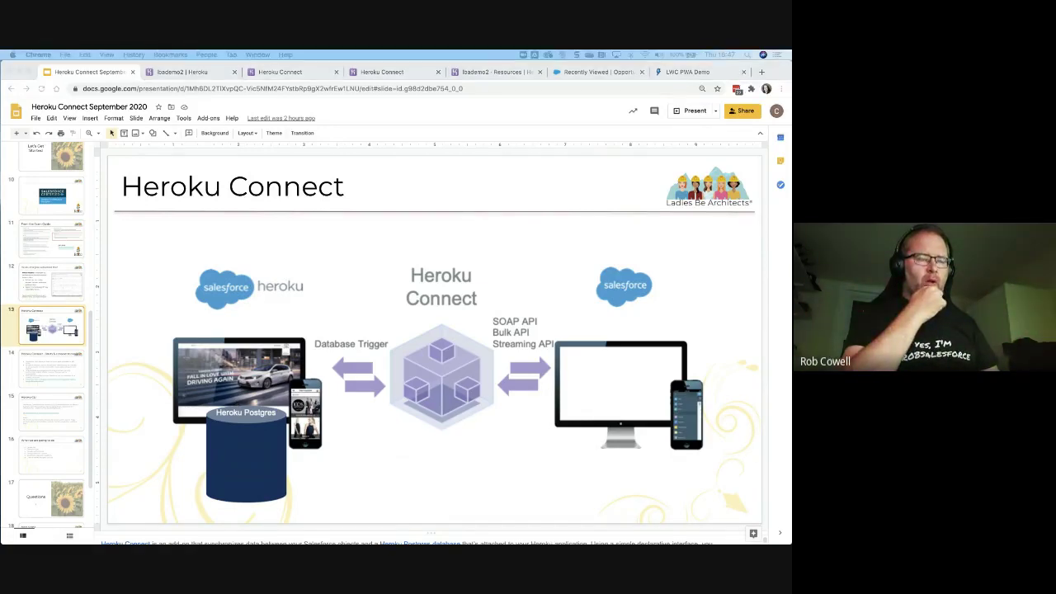
- Move the snake-game window over the slides, maximize it, and start a new game
left_click_drag(746, 140, 482, 140)
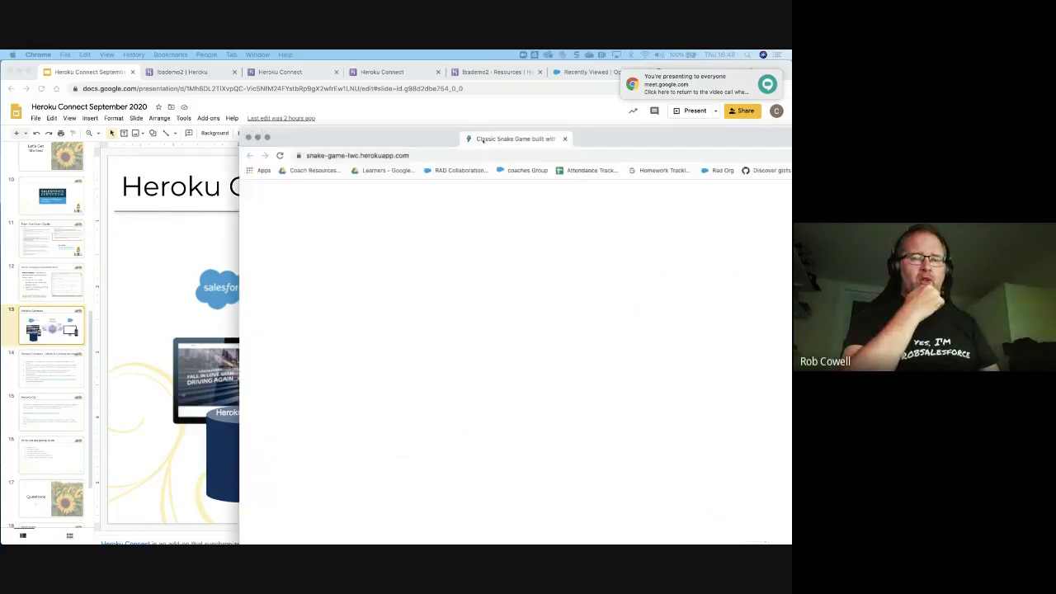
double_click(482, 138)
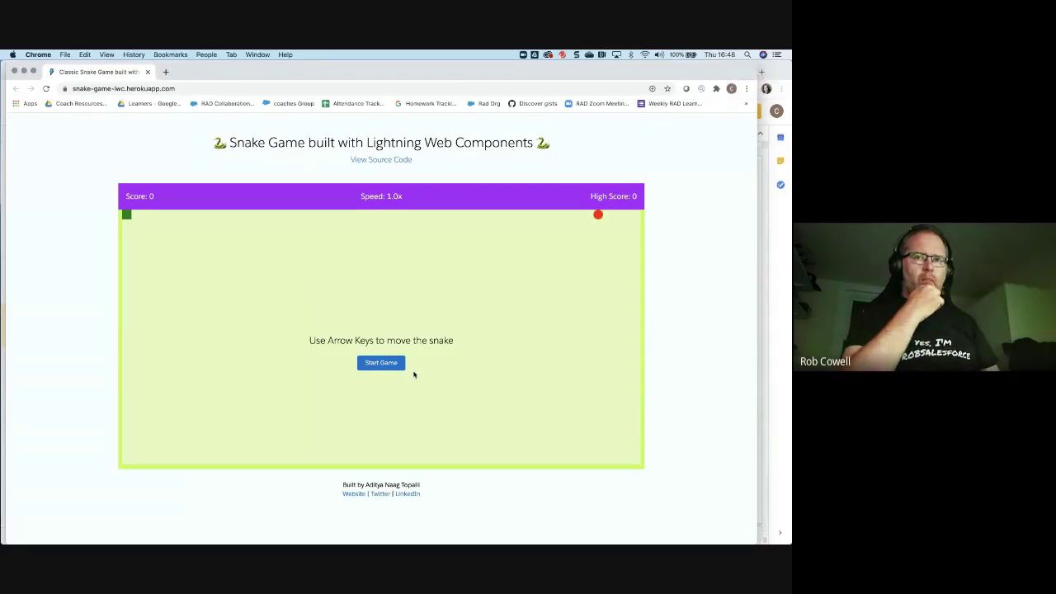
left_click(389, 364)
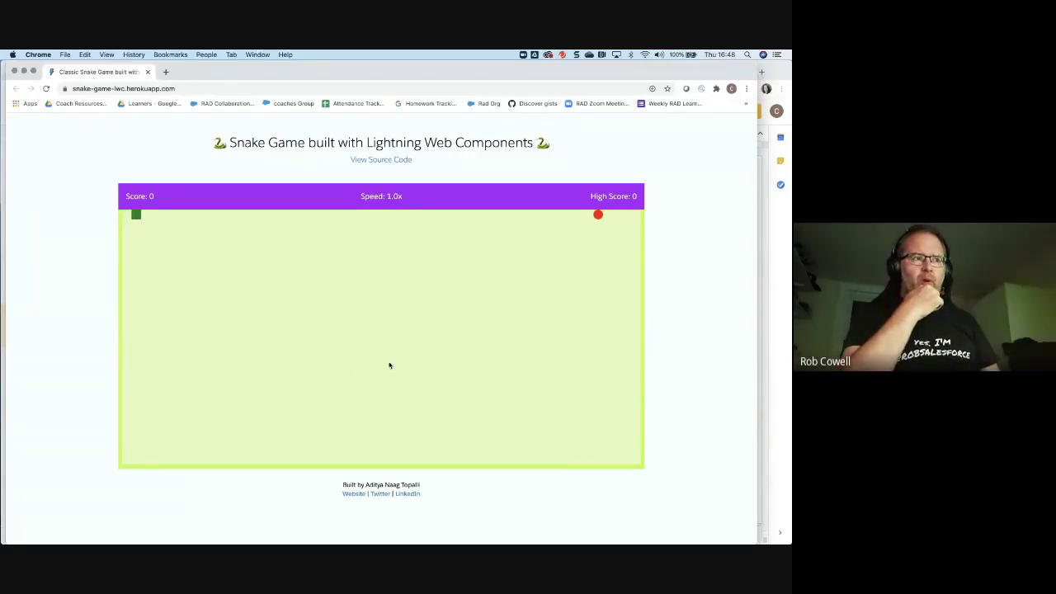
- Steer the snake around the board with the arrow keys to eat the red food
key("Down")
key("Right")
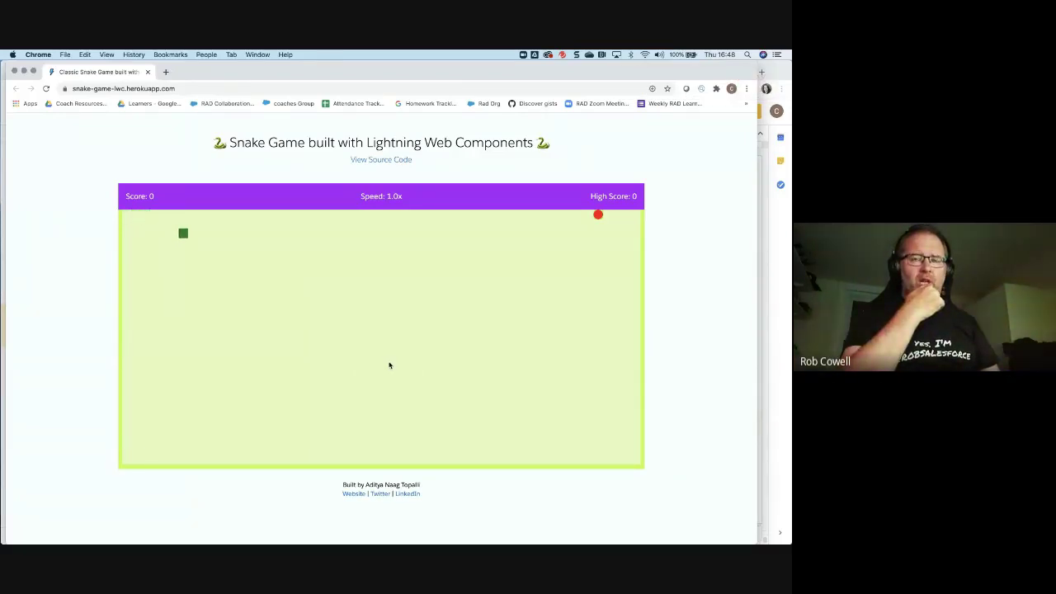
key("Down")
key("Left")
key("Down")
key("Right")
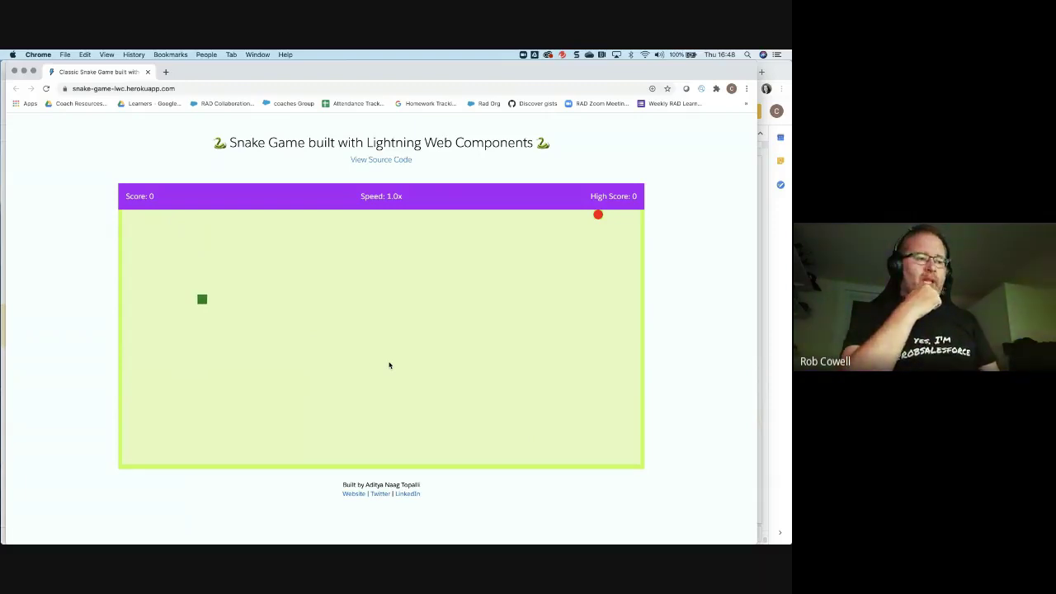
key("Up")
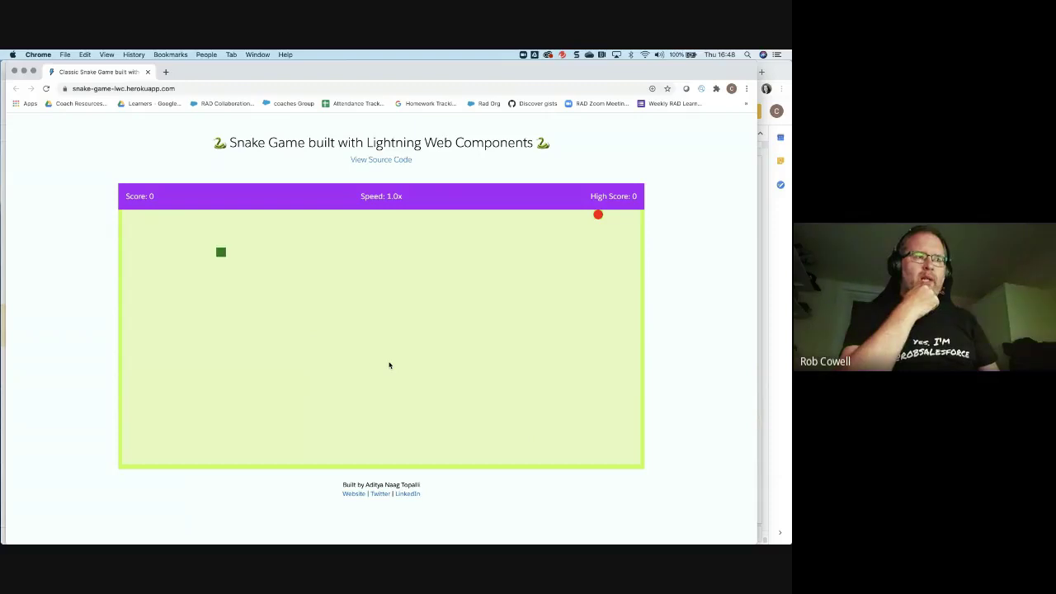
key("Right")
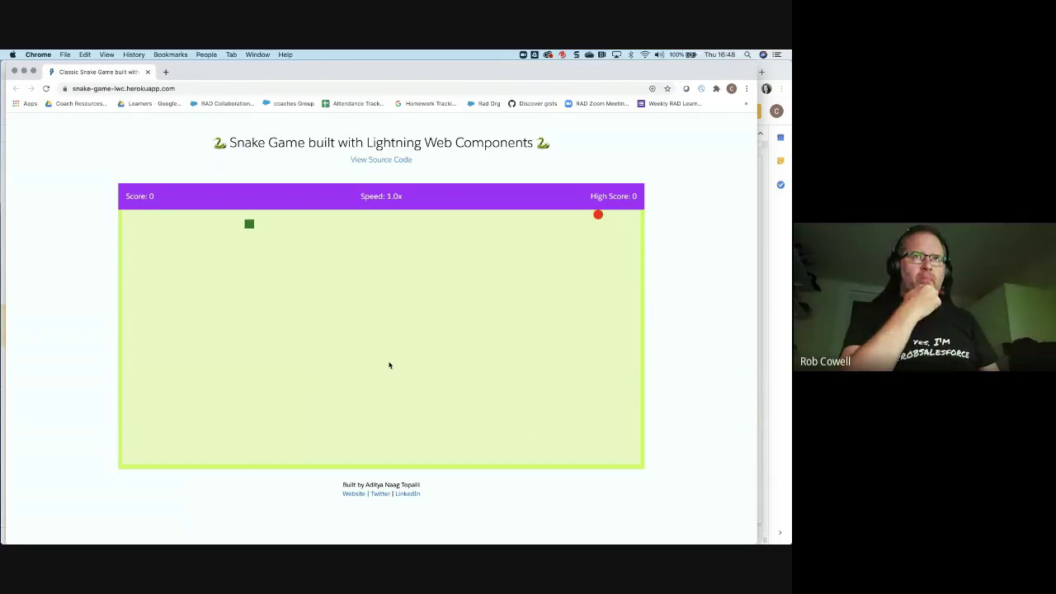
key("Up")
key("Right")
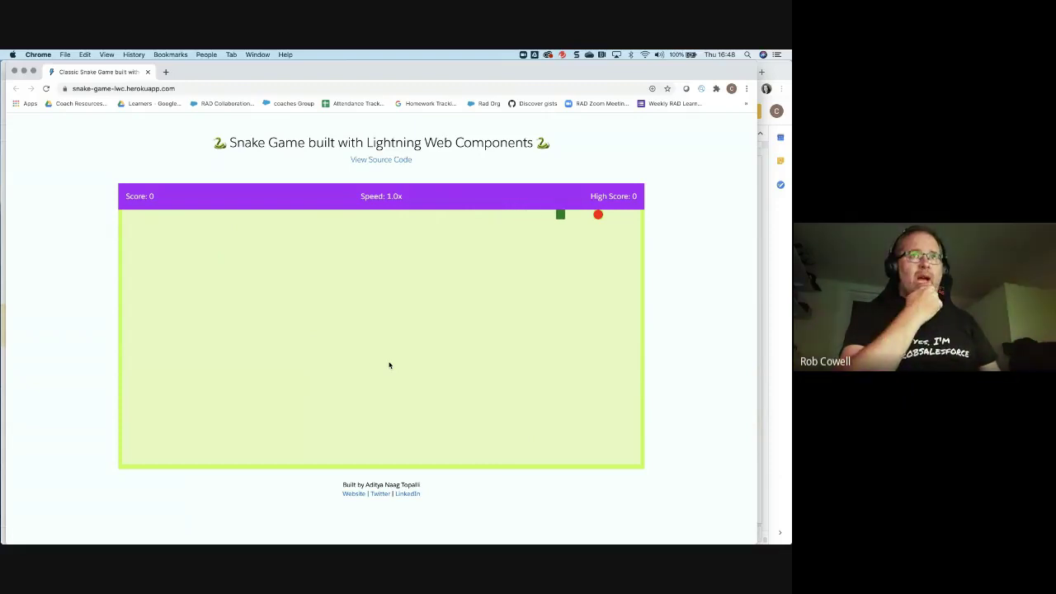
key("Down")
key("Right")
key("Up")
key("Left")
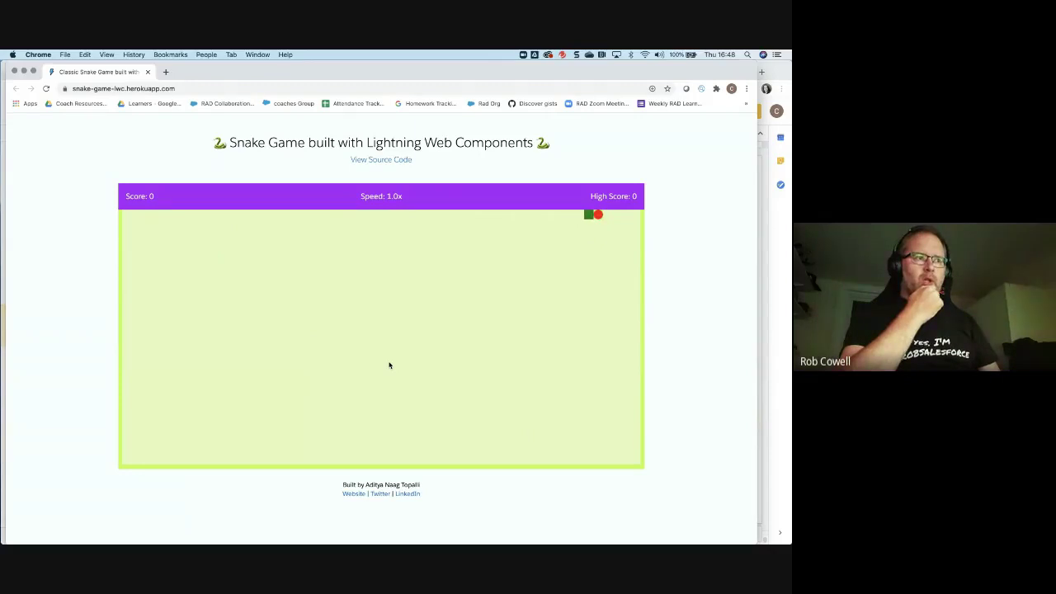
key("Down")
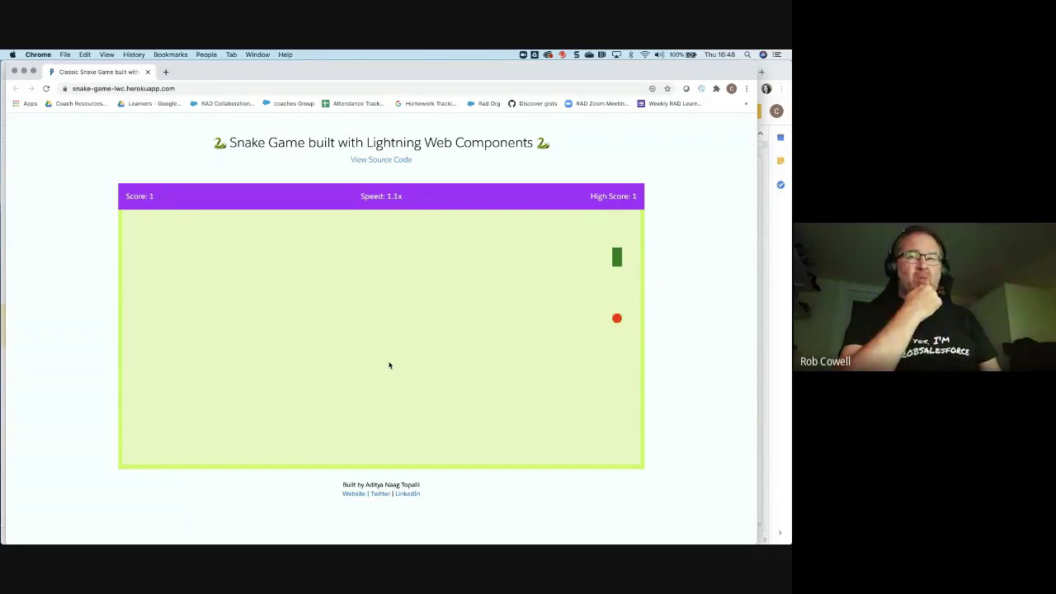
- Guide the snake onto more food to reach a score of 3, then close the game tab
key("Left")
key("Down")
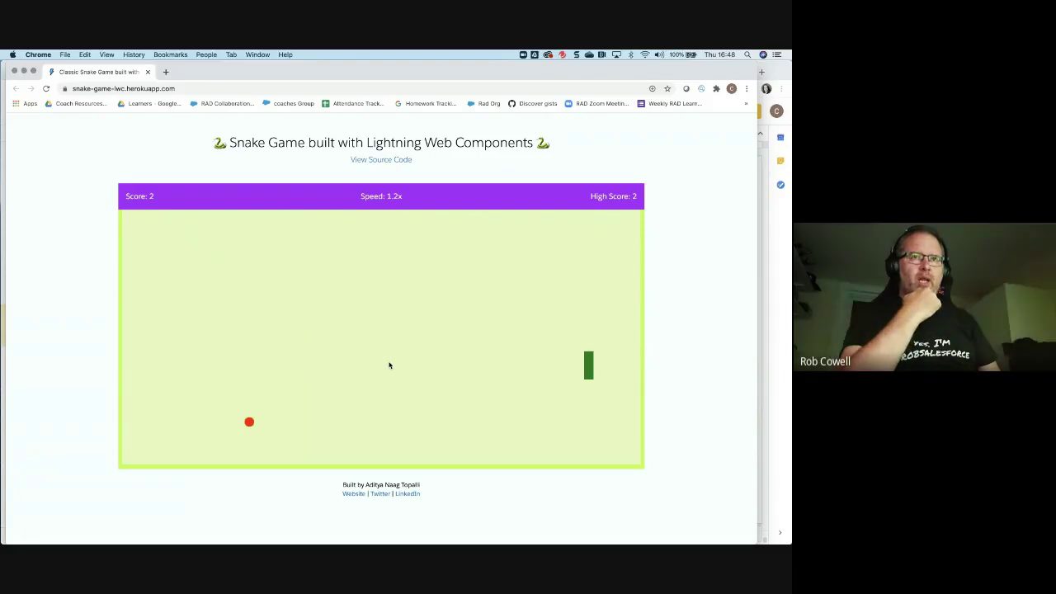
key("Left")
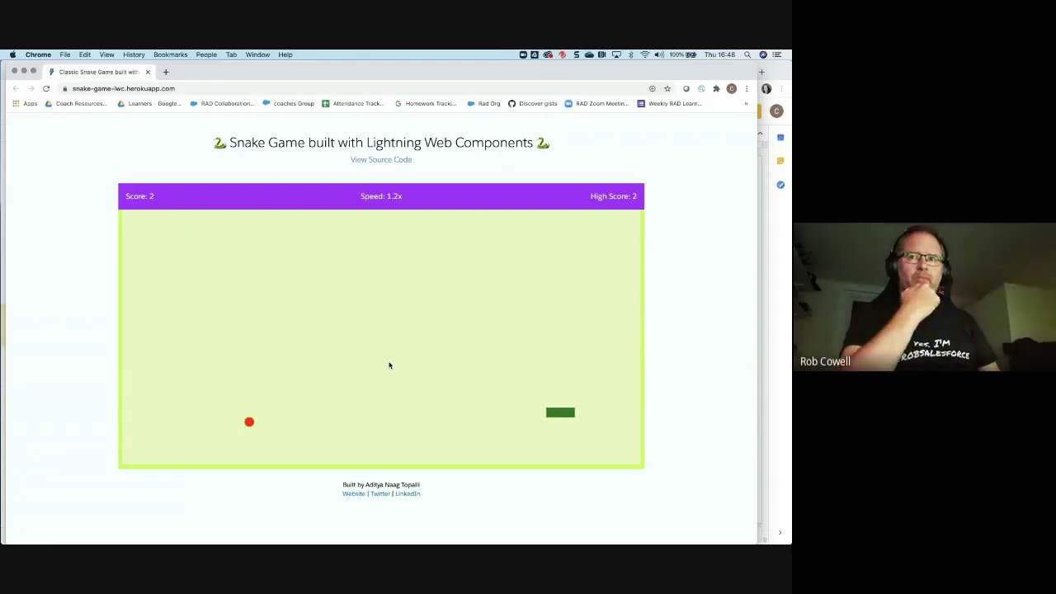
key("Down")
key("Left")
key("Left")
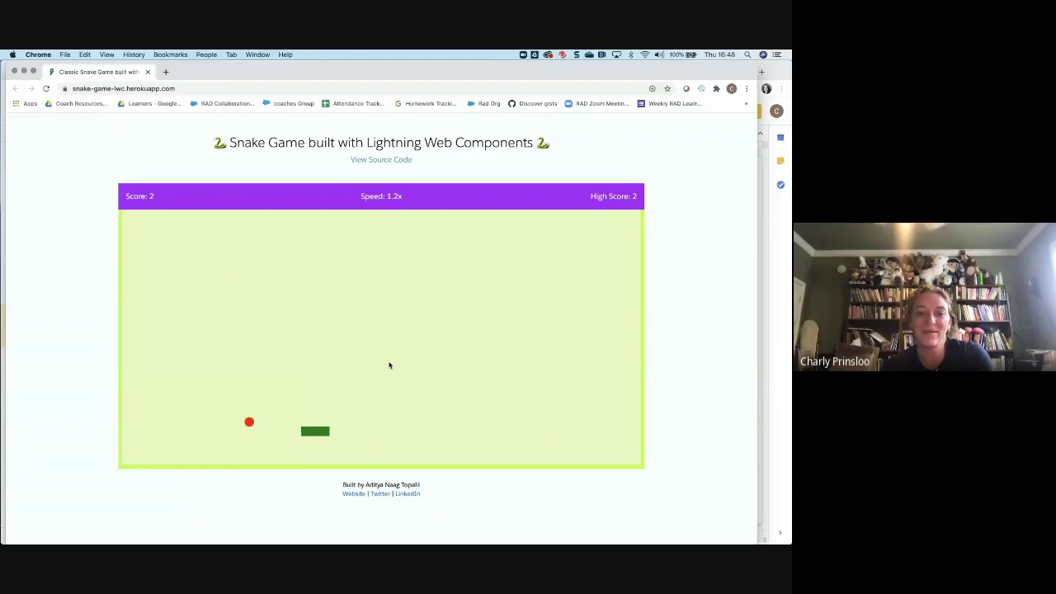
key("Up")
key("Left")
key("Down")
key("Right")
key("Down")
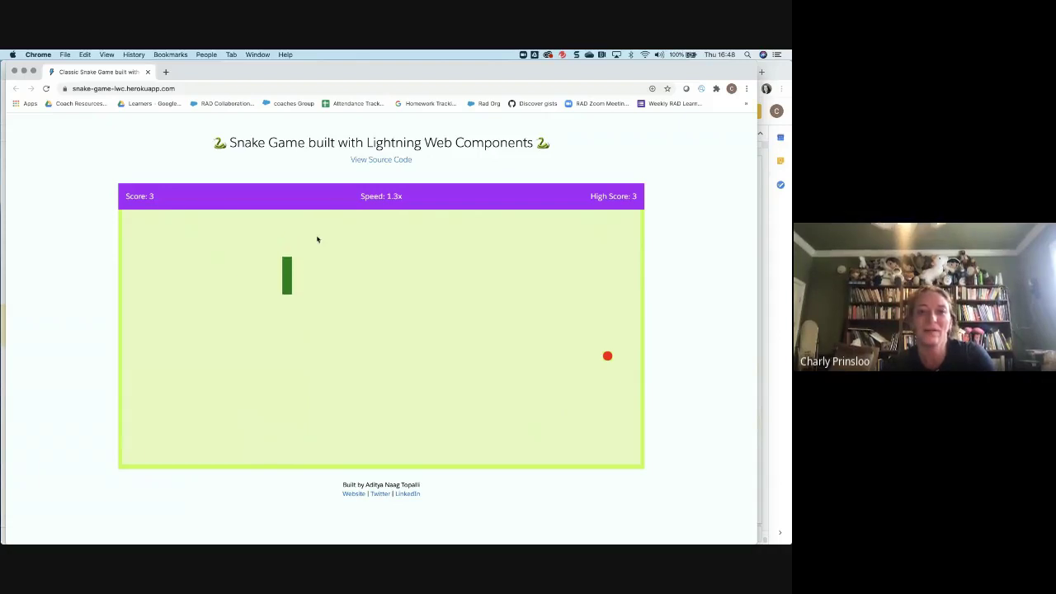
left_click(147, 72)
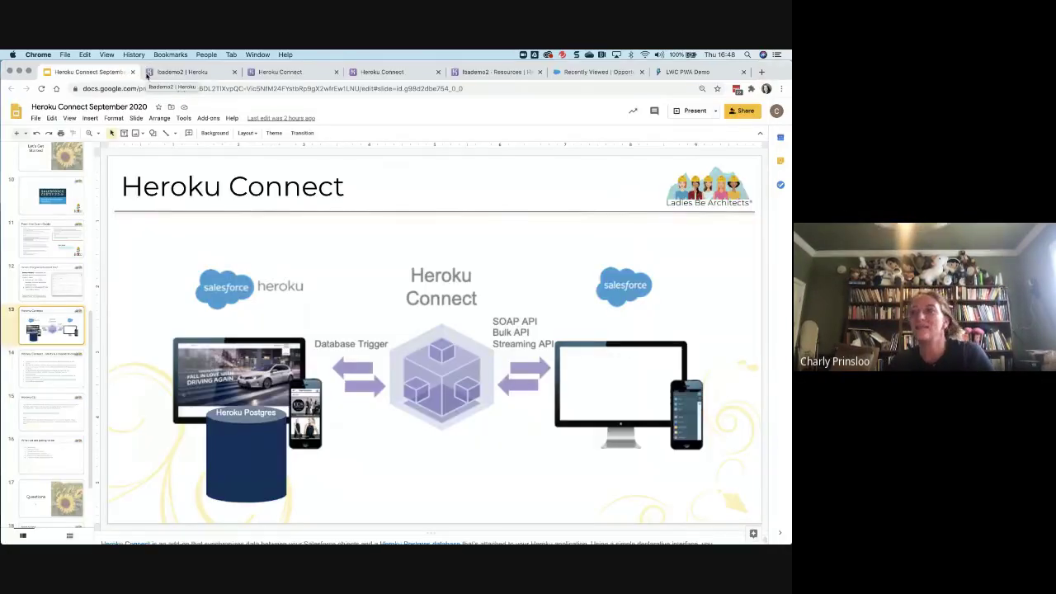